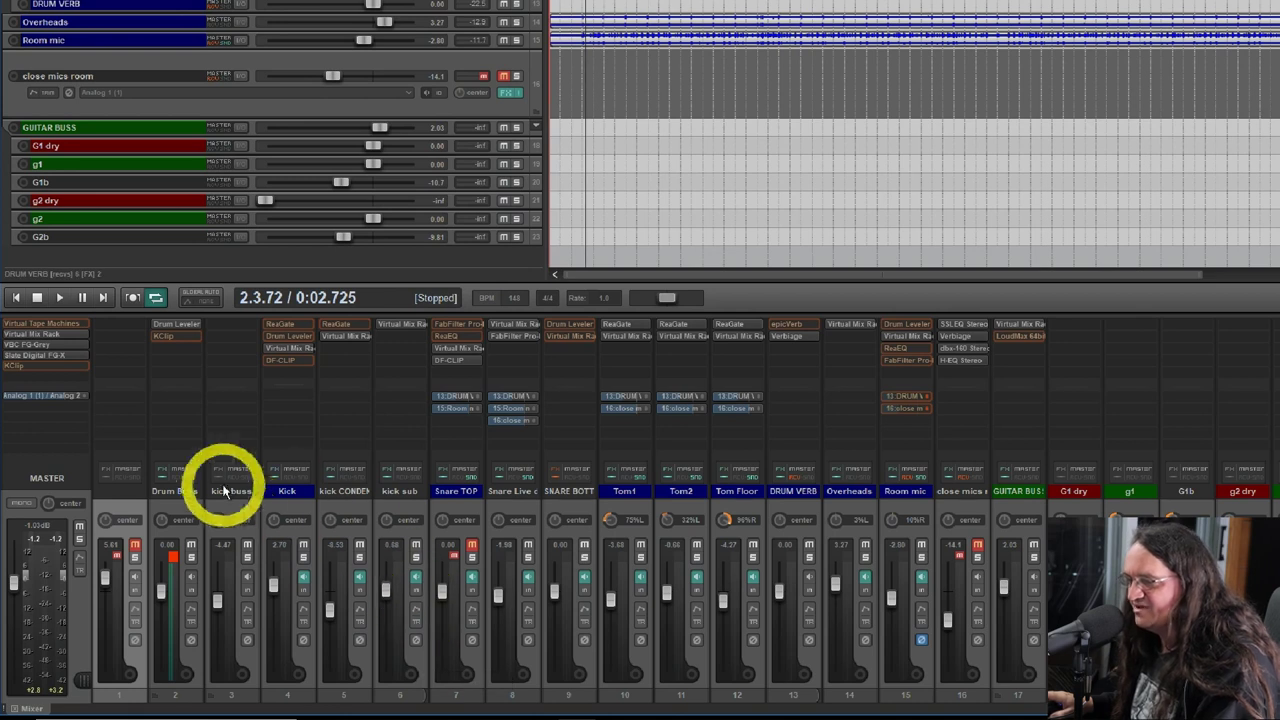
During playback, raise the Snare Live distressor fader, audition the Room mic solo, and unmute close mics room.
{"action": "key", "text": "space"}
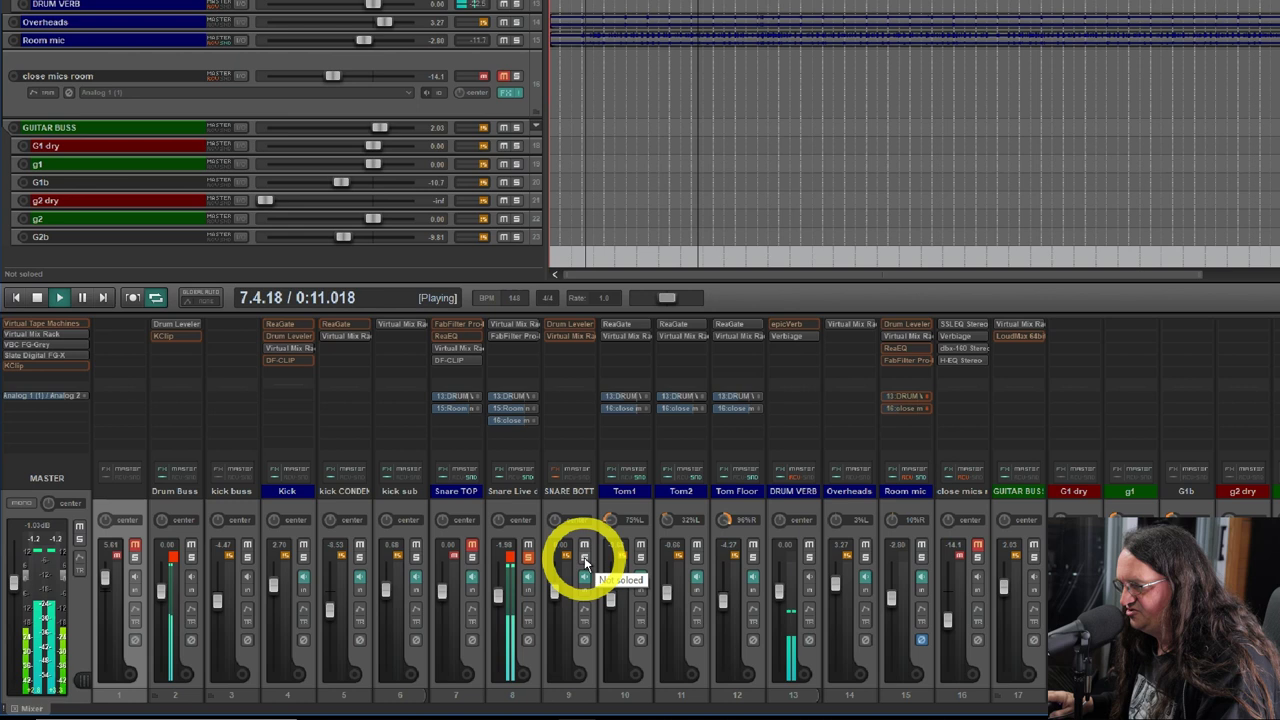
{"action": "mouse_move", "coordinate": [495, 596]}
{"action": "left_mouse_down"}
{"action": "mouse_move", "coordinate": [509, 557]}
{"action": "mouse_move", "coordinate": [500, 605]}
{"action": "left_mouse_up"}
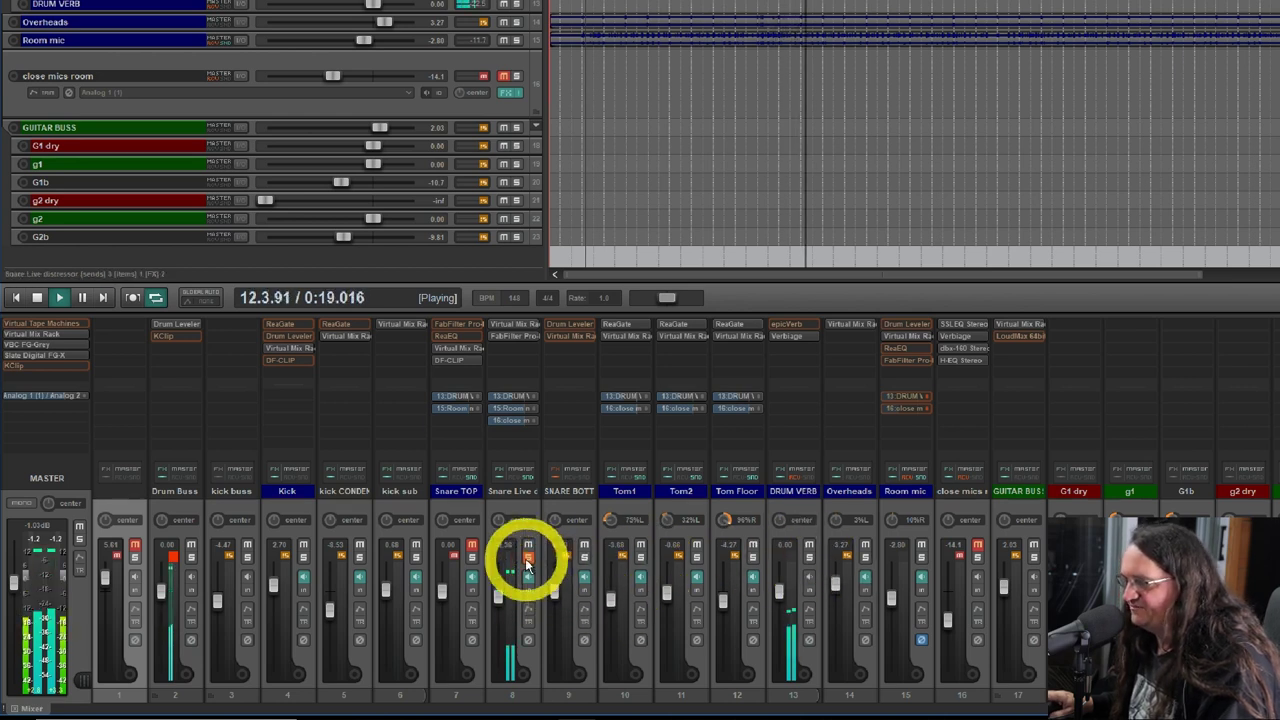
{"action": "left_click", "coordinate": [922, 558]}
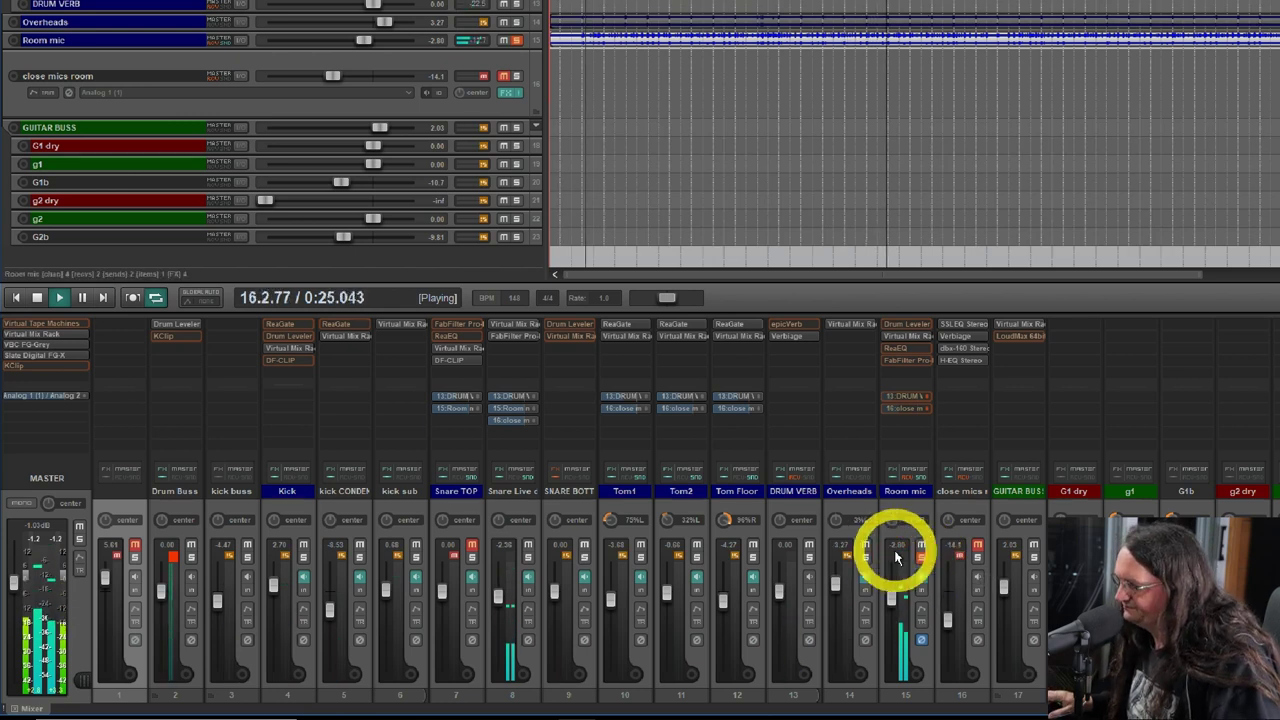
{"action": "left_click", "coordinate": [922, 566]}
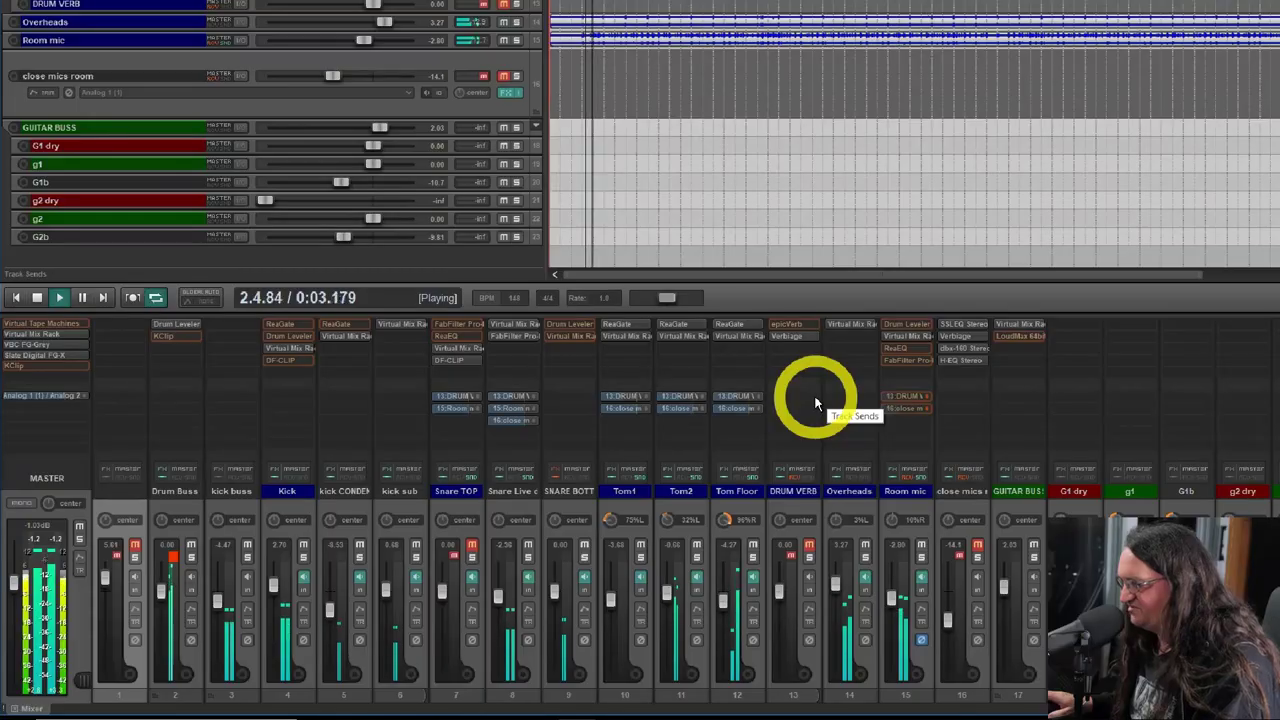
{"action": "left_click", "coordinate": [978, 548]}
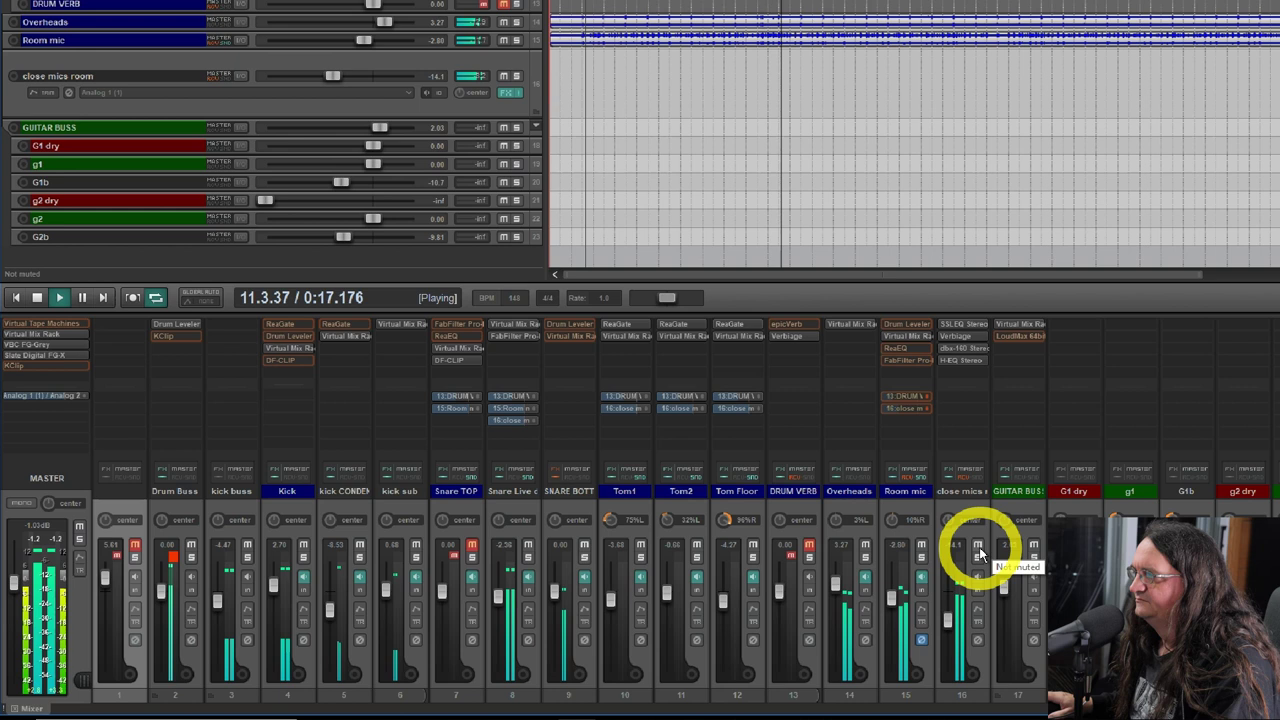
Stop playback and open the Verbiage reverb on close mics room, dismissing its registration splash.
{"action": "key", "text": "space"}
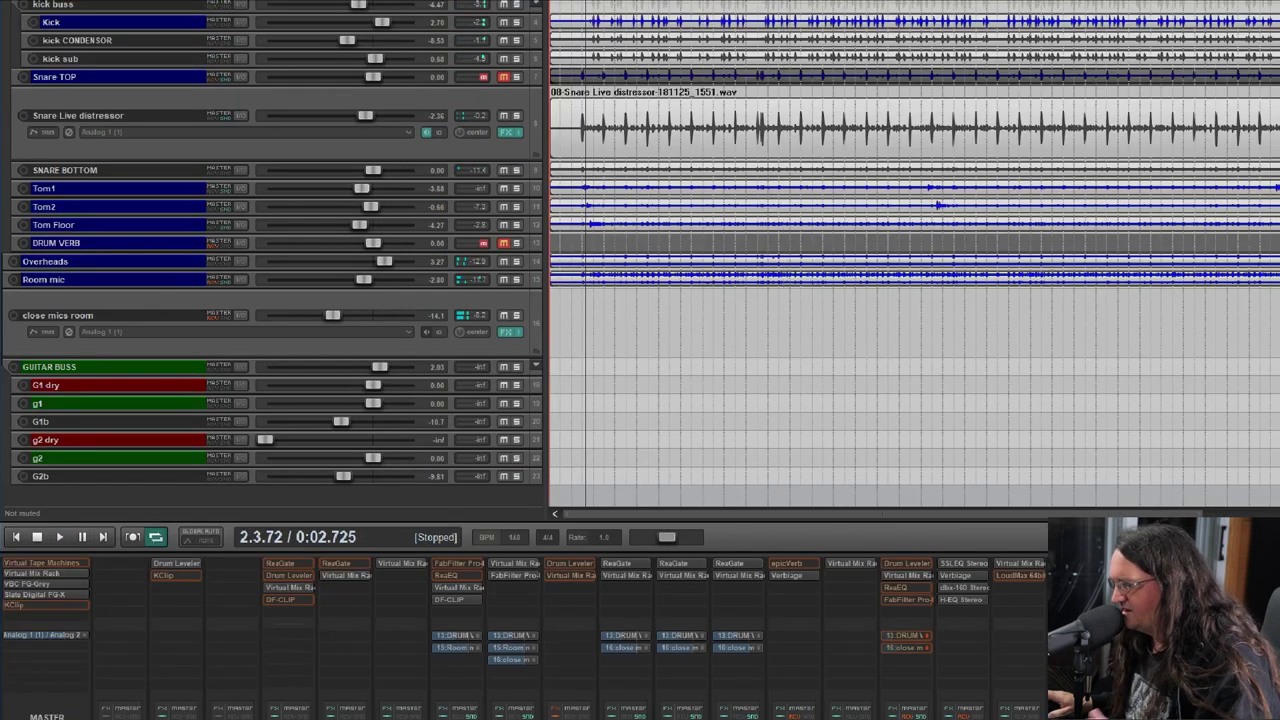
{"action": "left_click", "coordinate": [955, 575]}
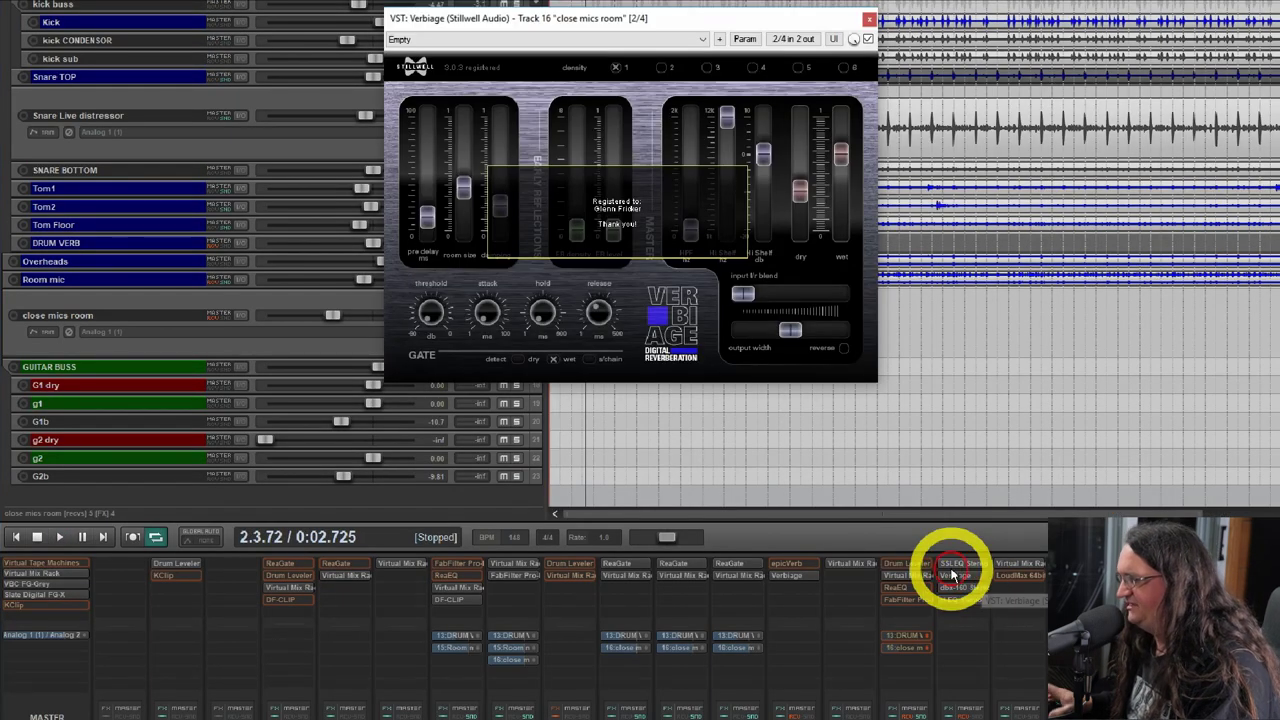
{"action": "left_click", "coordinate": [654, 217]}
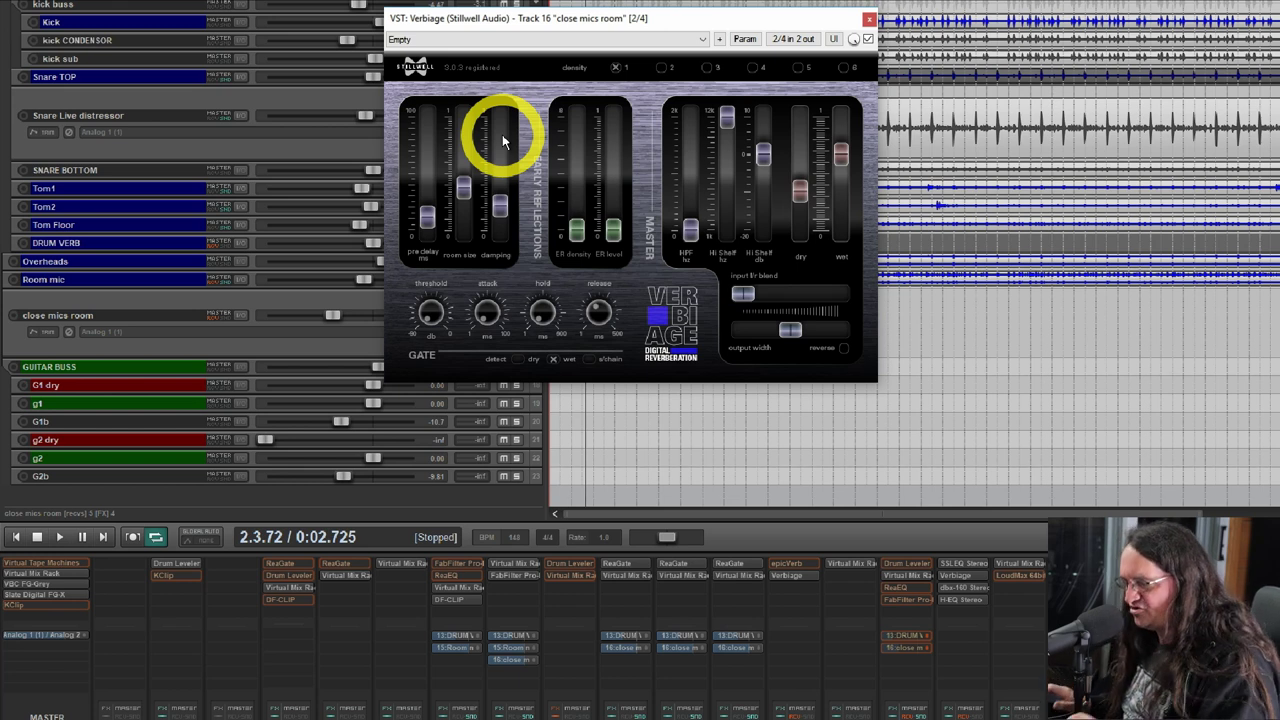
While the drums play, retune Verbiage's room size and lower its dry level.
{"action": "key", "text": "space"}
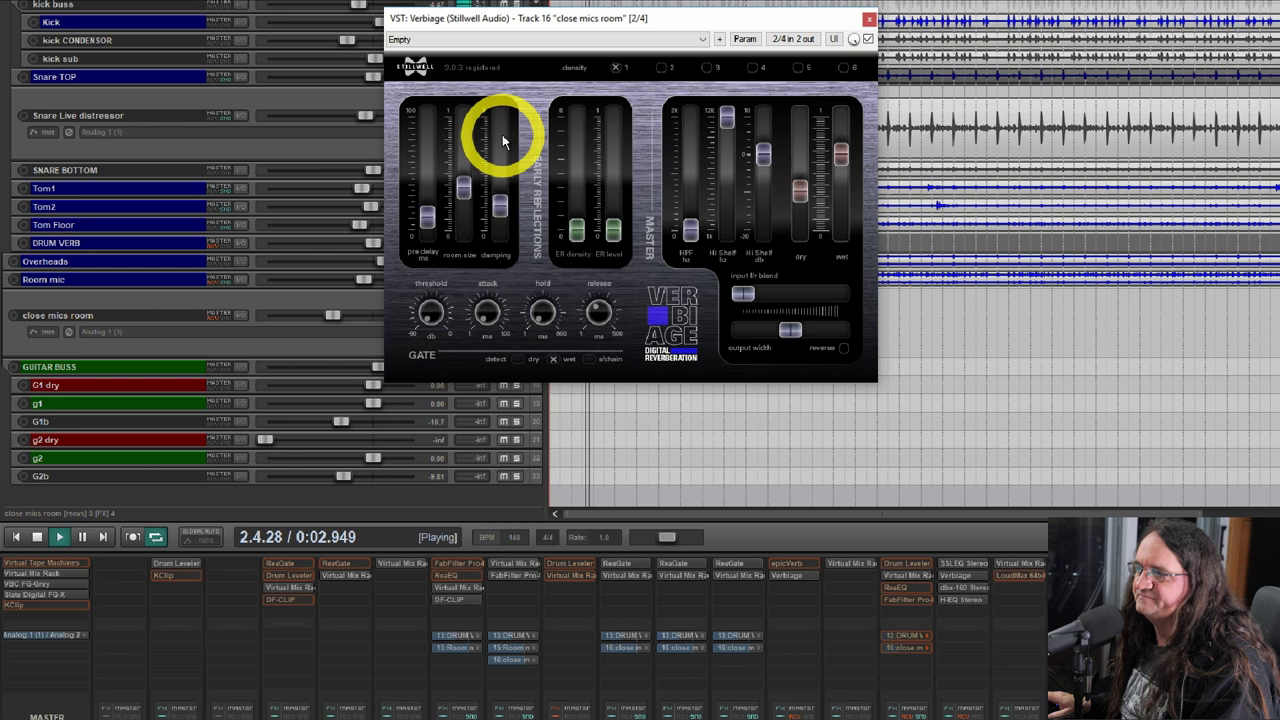
{"action": "left_click_drag", "start_coordinate": [463, 187], "coordinate": [463, 224]}
{"action": "key", "text": "space"}
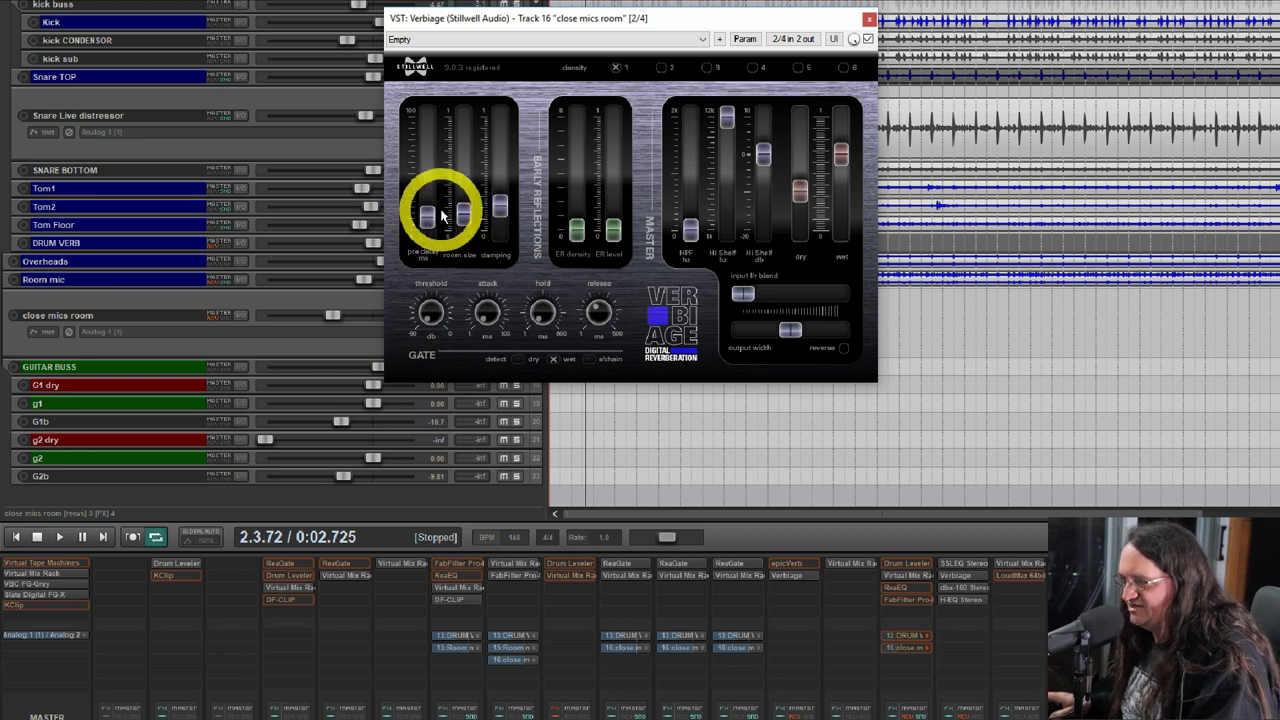
{"action": "key", "text": "space"}
{"action": "key", "text": "space"}
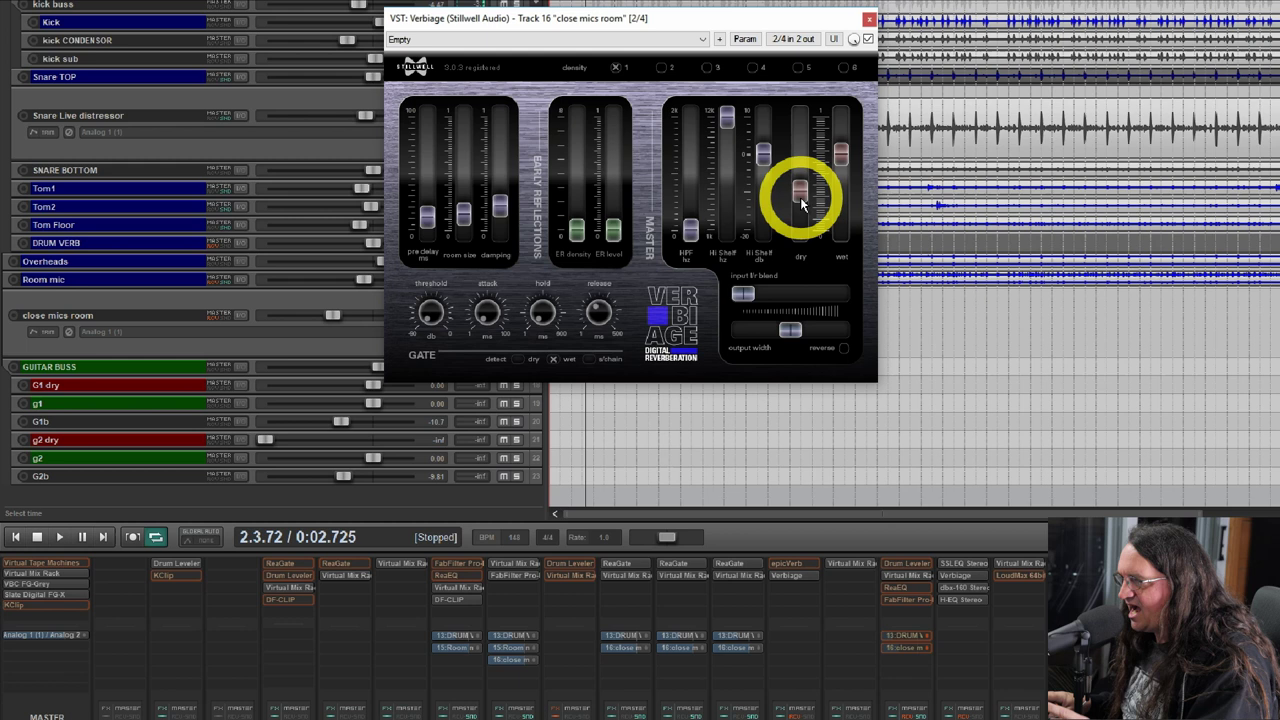
{"action": "left_click_drag", "start_coordinate": [800, 192], "coordinate": [794, 260]}
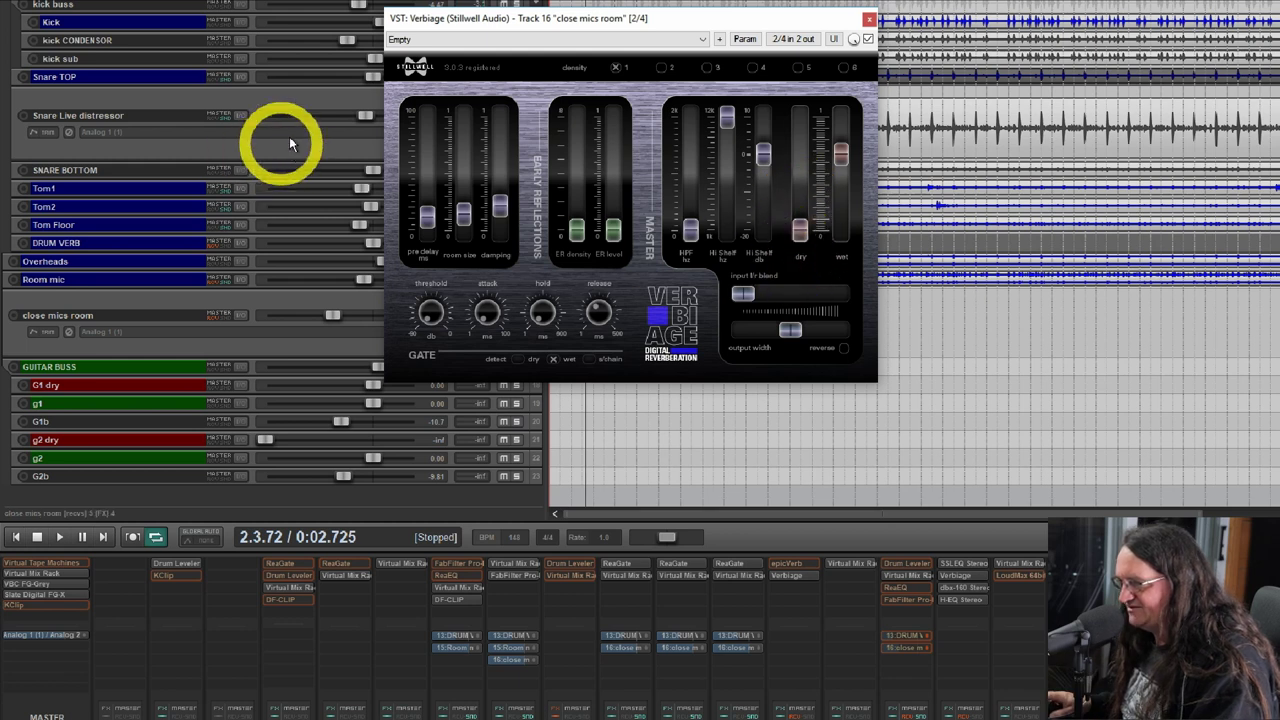
{"action": "key", "text": "space"}
{"action": "mouse_move", "coordinate": [465, 213]}
{"action": "left_mouse_down"}
{"action": "mouse_move", "coordinate": [466, 137]}
{"action": "mouse_move", "coordinate": [467, 190]}
{"action": "left_mouse_up"}
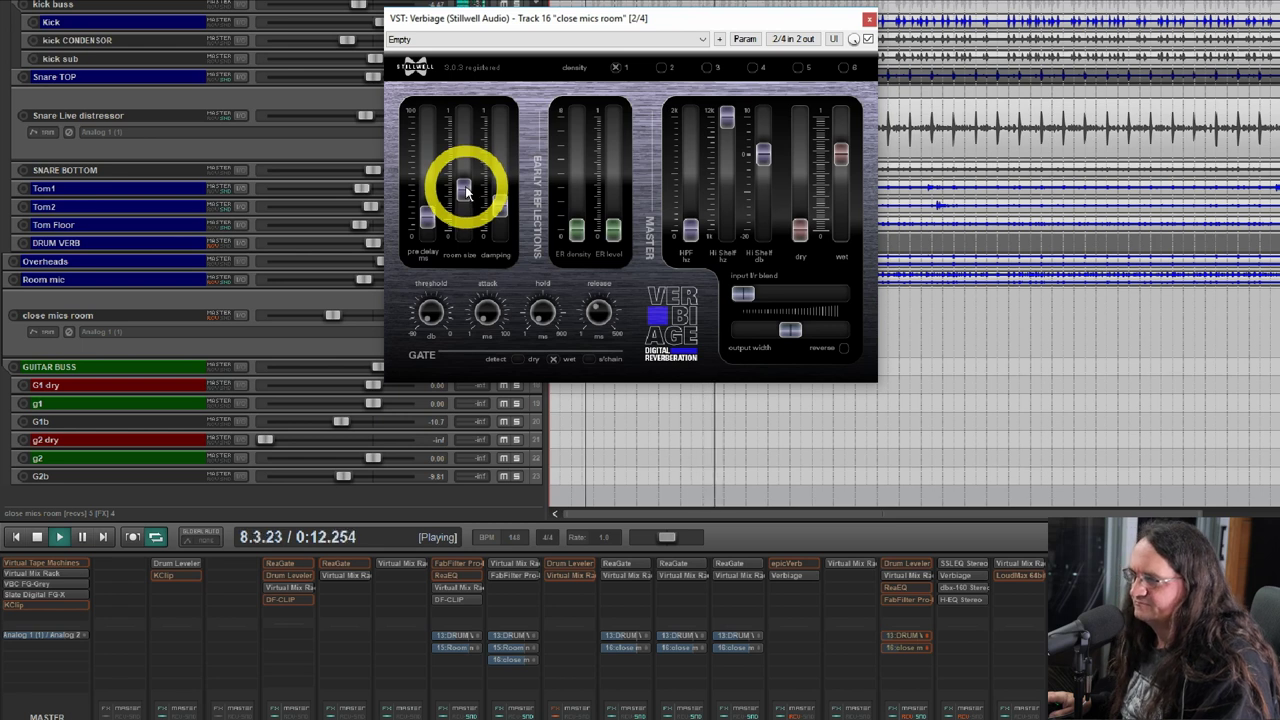
{"action": "left_click_drag", "start_coordinate": [466, 192], "coordinate": [462, 195]}
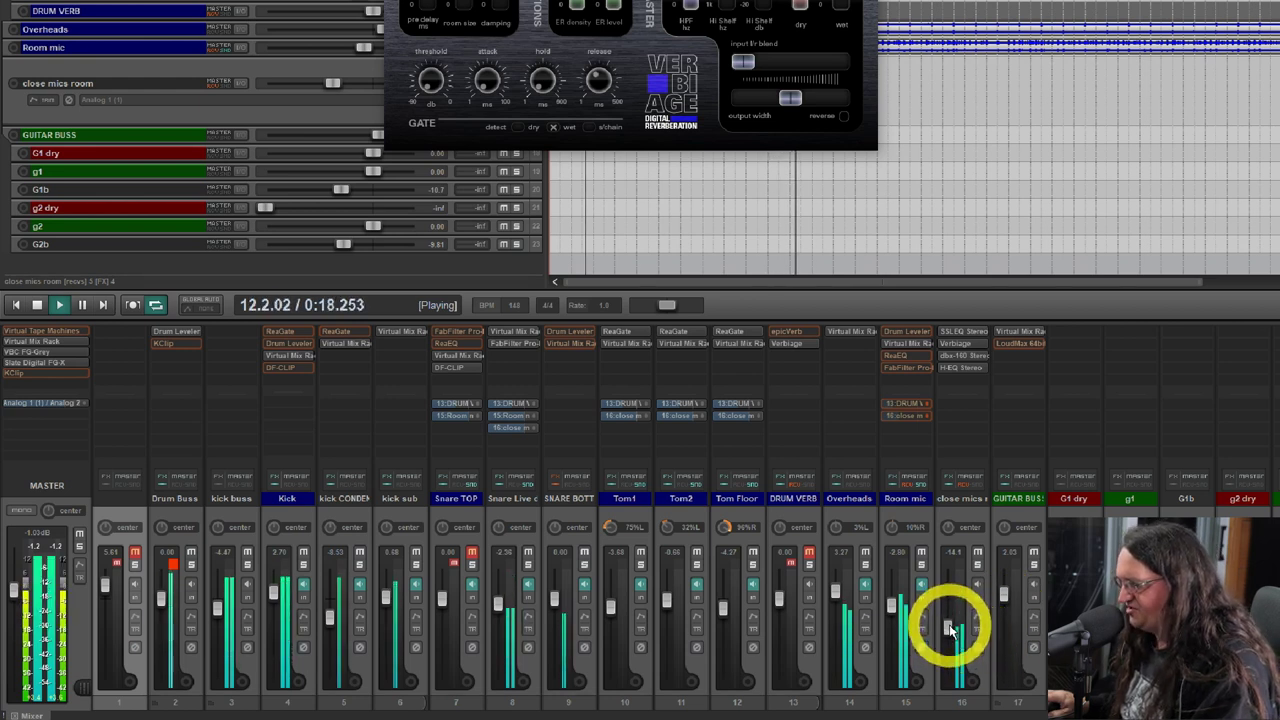
Nudge close mics room's volume up and A/B it against the DRUM VERB track using the mutes.
{"action": "mouse_move", "coordinate": [948, 628]}
{"action": "left_mouse_down"}
{"action": "mouse_move", "coordinate": [952, 602]}
{"action": "mouse_move", "coordinate": [950, 628]}
{"action": "mouse_move", "coordinate": [943, 614]}
{"action": "left_mouse_up"}
{"action": "left_click", "coordinate": [977, 553]}
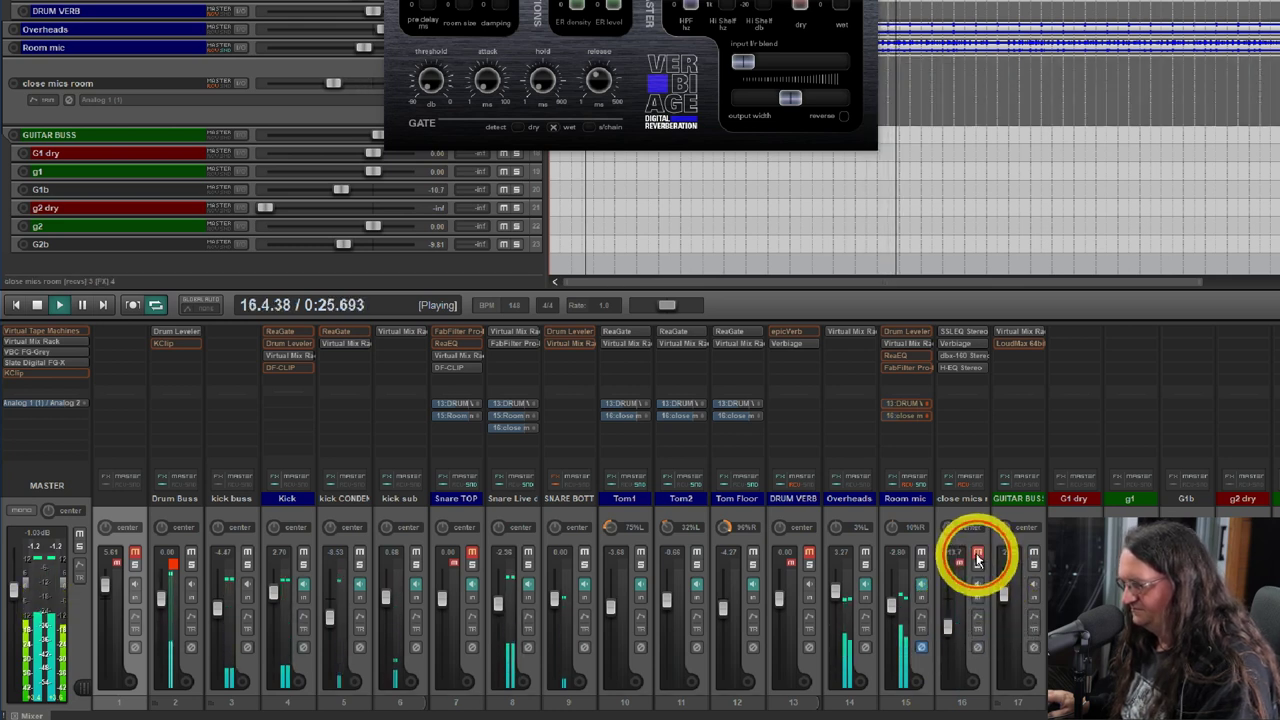
{"action": "left_click", "coordinate": [809, 555]}
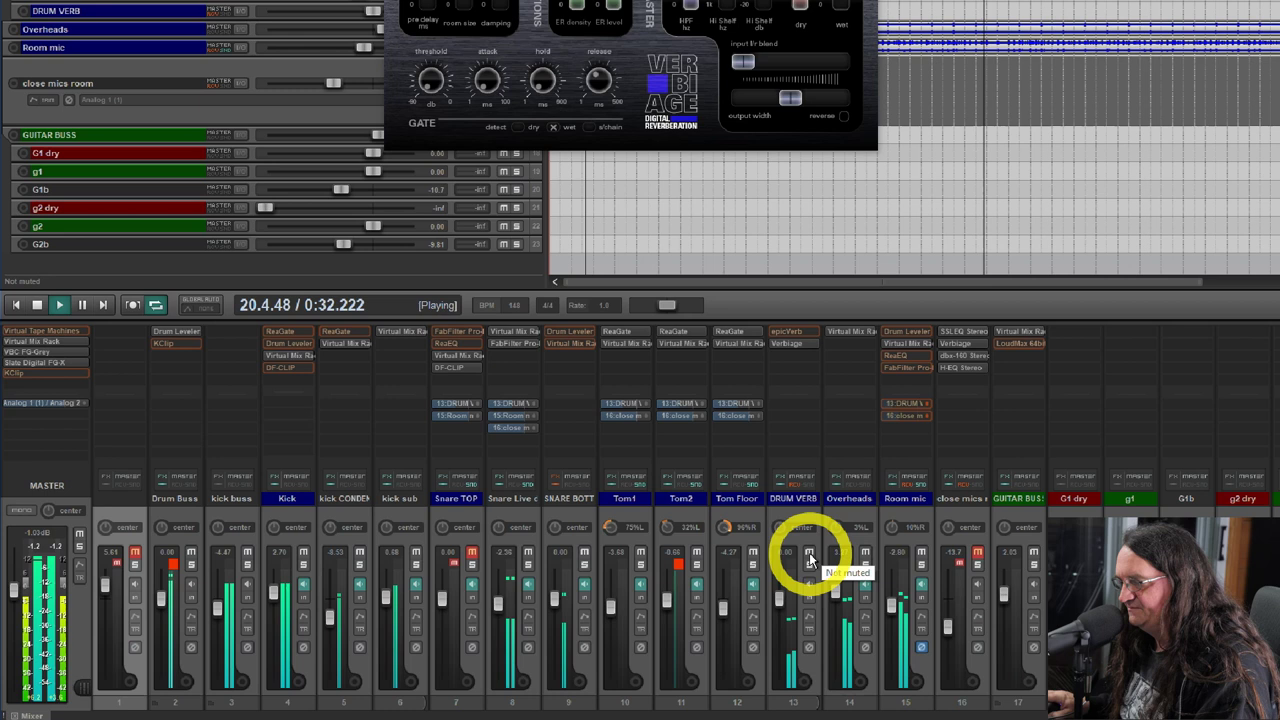
{"action": "left_click", "coordinate": [809, 555]}
{"action": "left_click", "coordinate": [978, 555]}
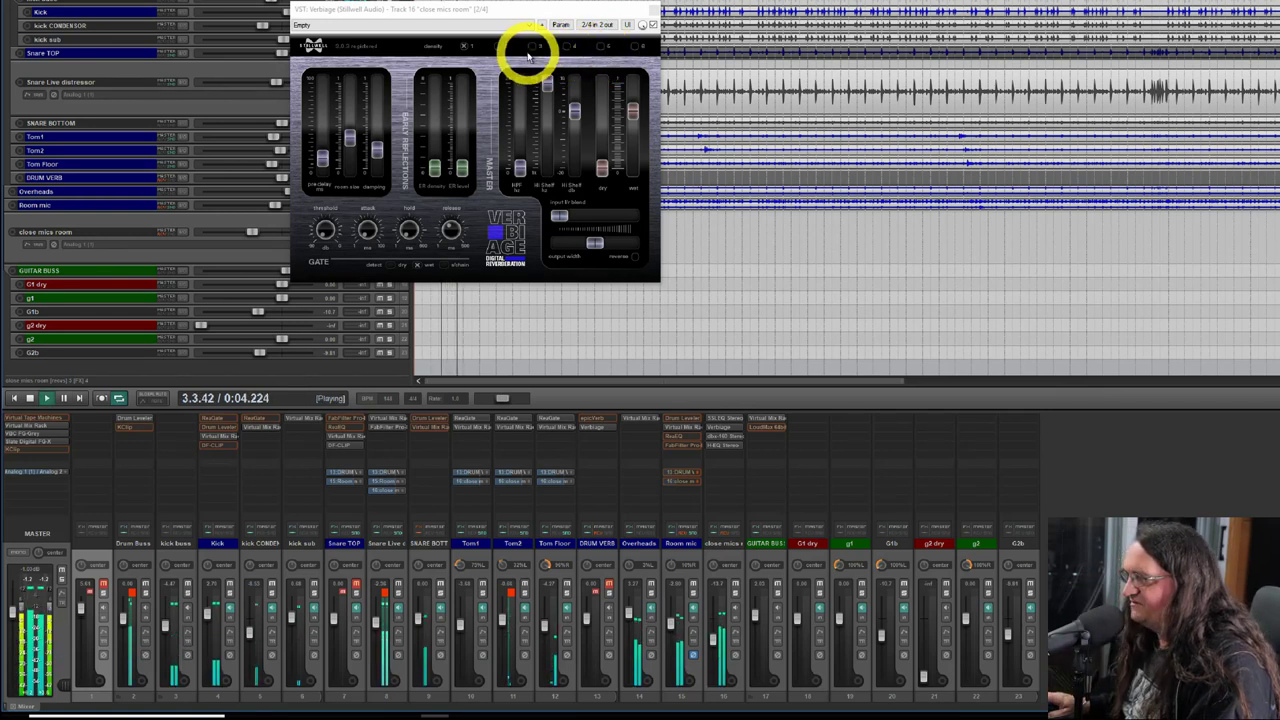
Change Verbiage's density, raise an early-reflections setting, and close the plugin window.
{"action": "left_click", "coordinate": [541, 48]}
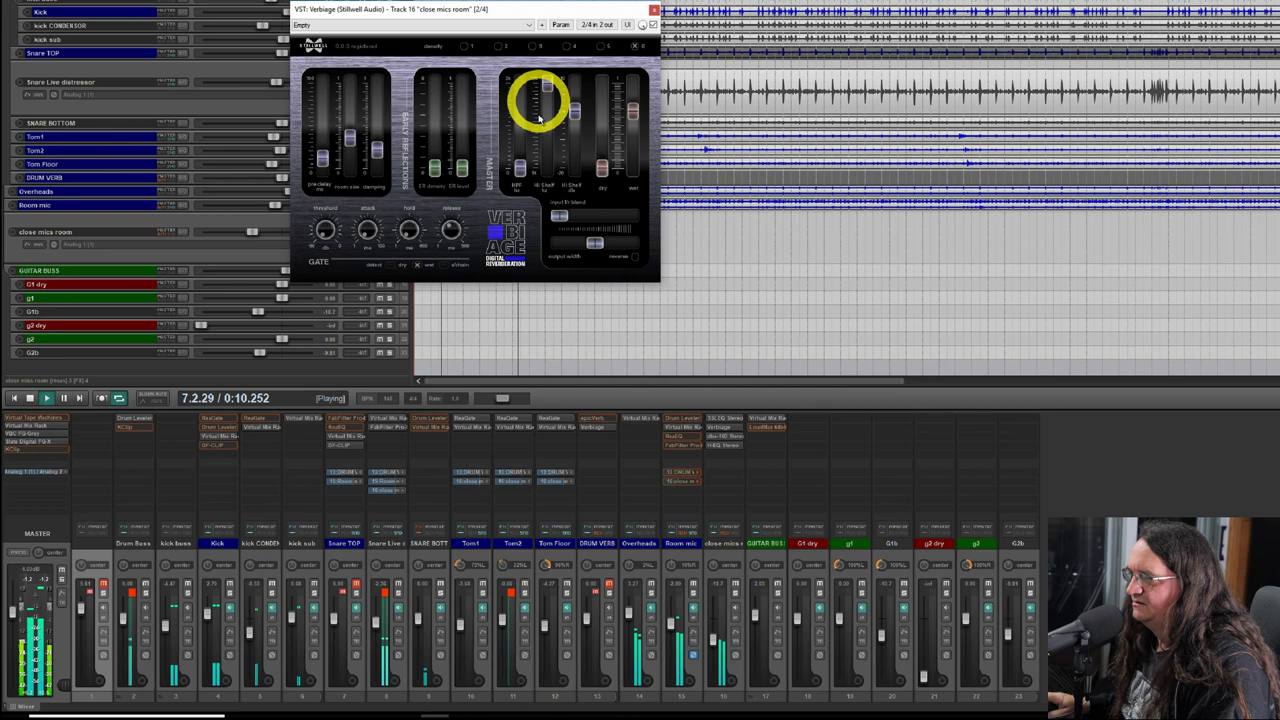
{"action": "left_click_drag", "start_coordinate": [377, 149], "coordinate": [378, 125]}
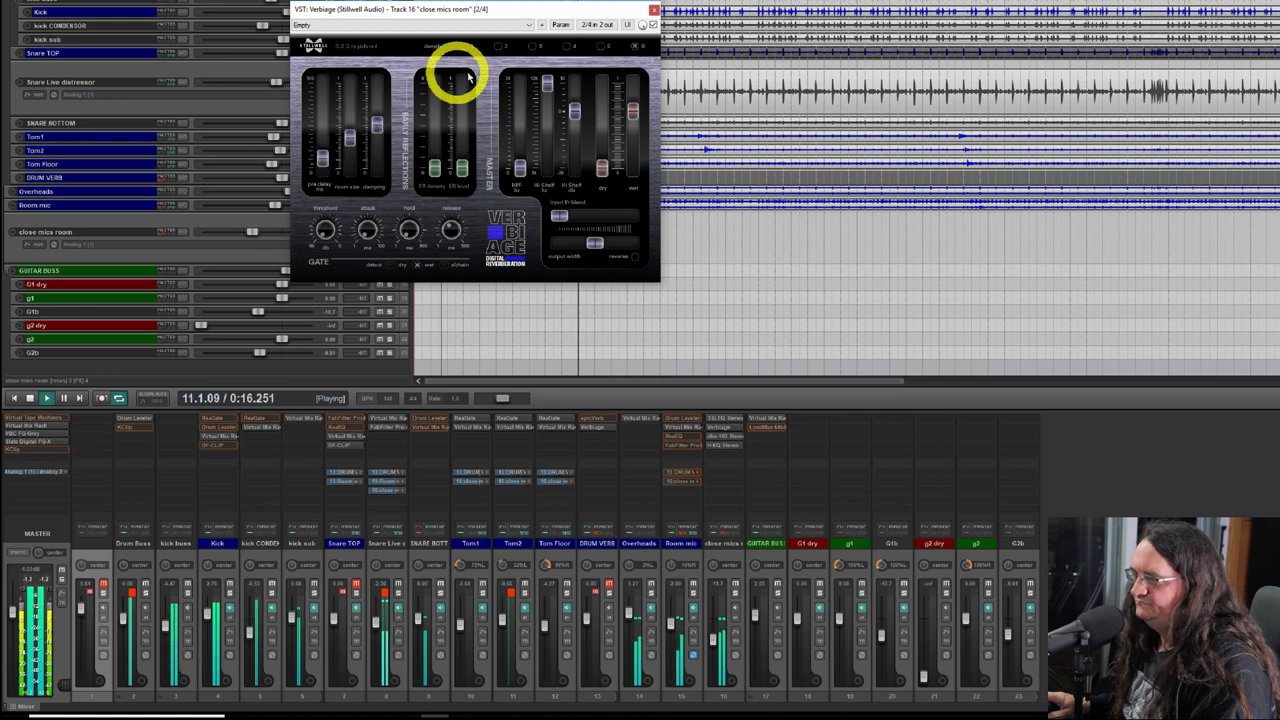
{"action": "left_click", "coordinate": [562, 30]}
{"action": "left_click", "coordinate": [628, 18]}
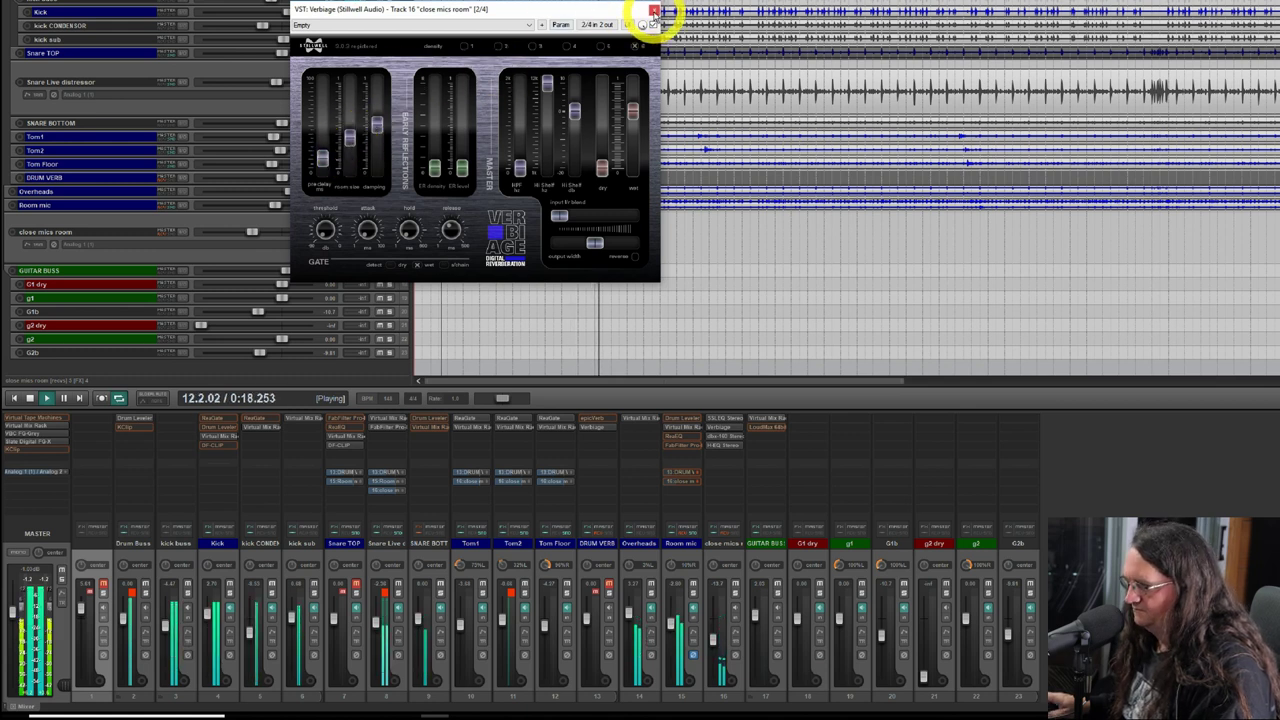
{"action": "left_click", "coordinate": [654, 12]}
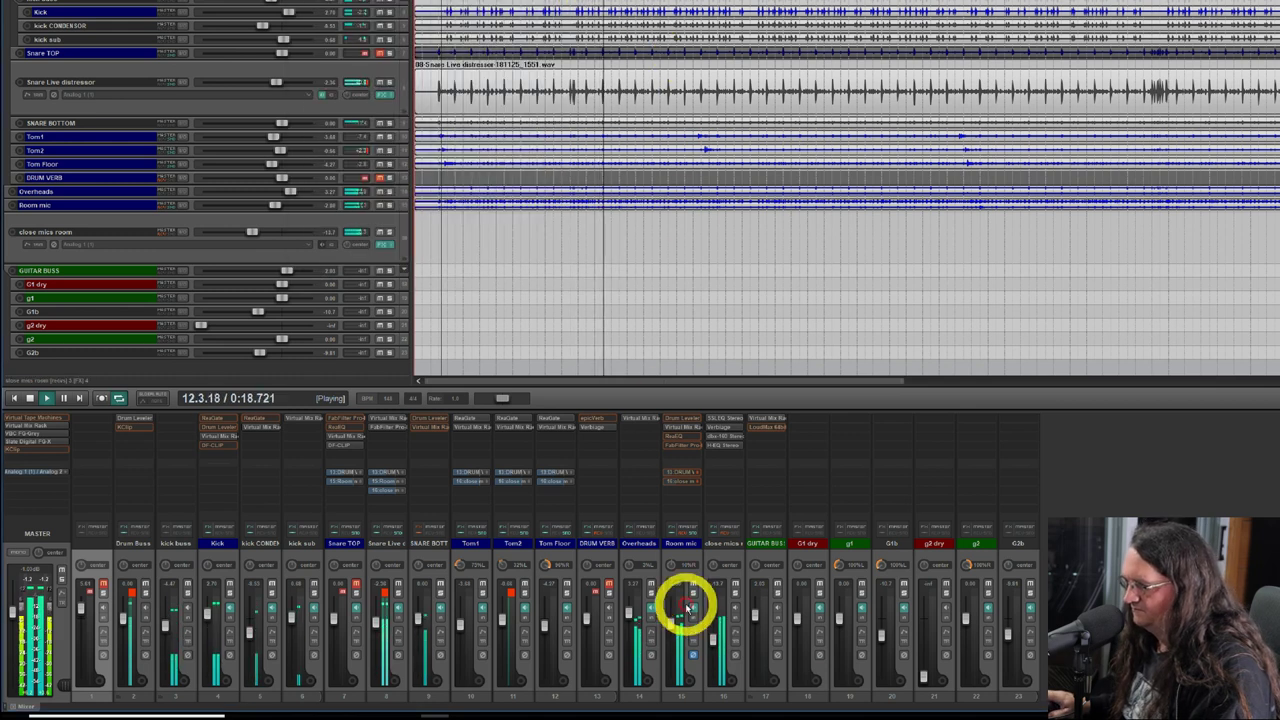
Adjust Verbiage's room size once more, then mute the close mics room track.
{"action": "left_click", "coordinate": [723, 430]}
{"action": "left_click_drag", "start_coordinate": [334, 163], "coordinate": [352, 145]}
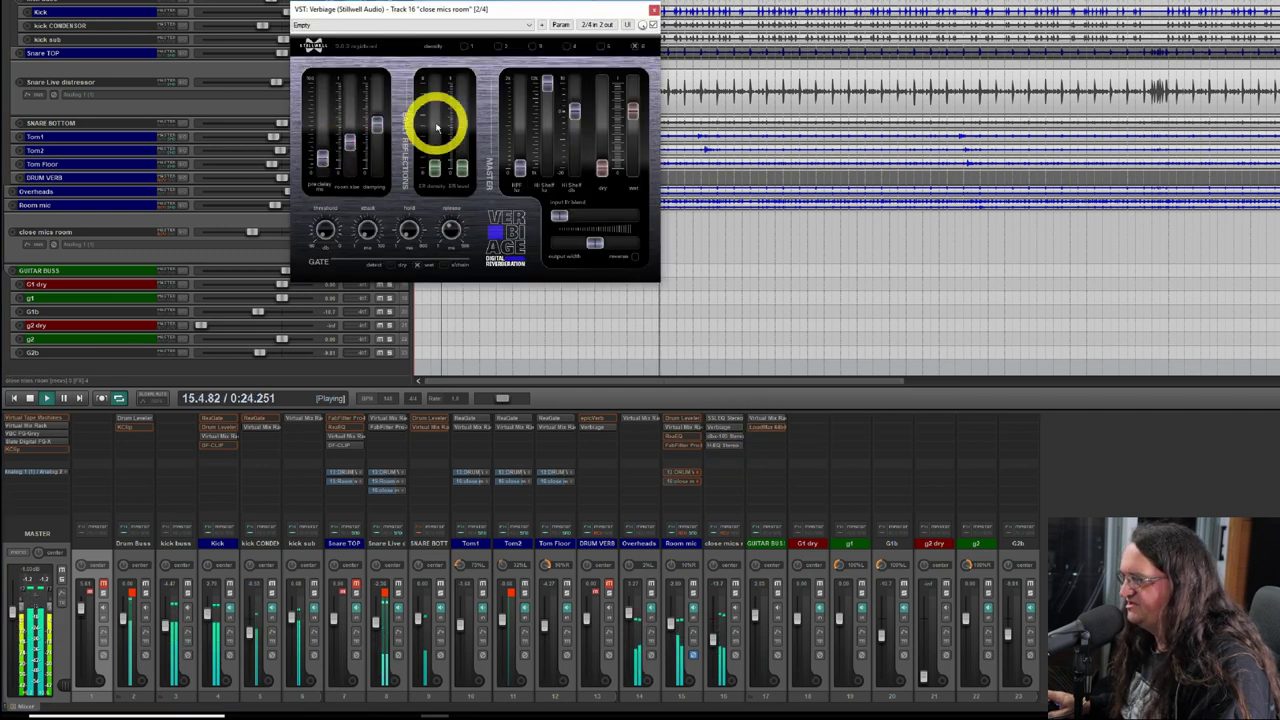
{"action": "left_click", "coordinate": [653, 12]}
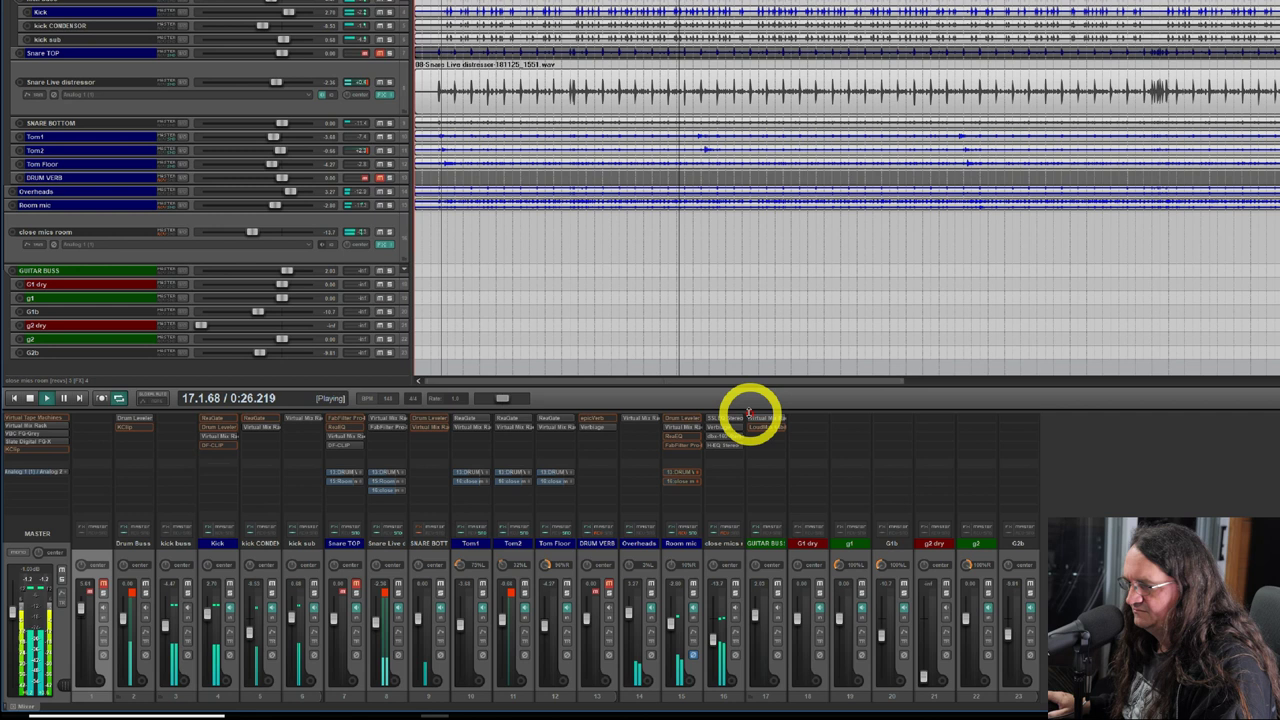
{"action": "left_click", "coordinate": [735, 585]}
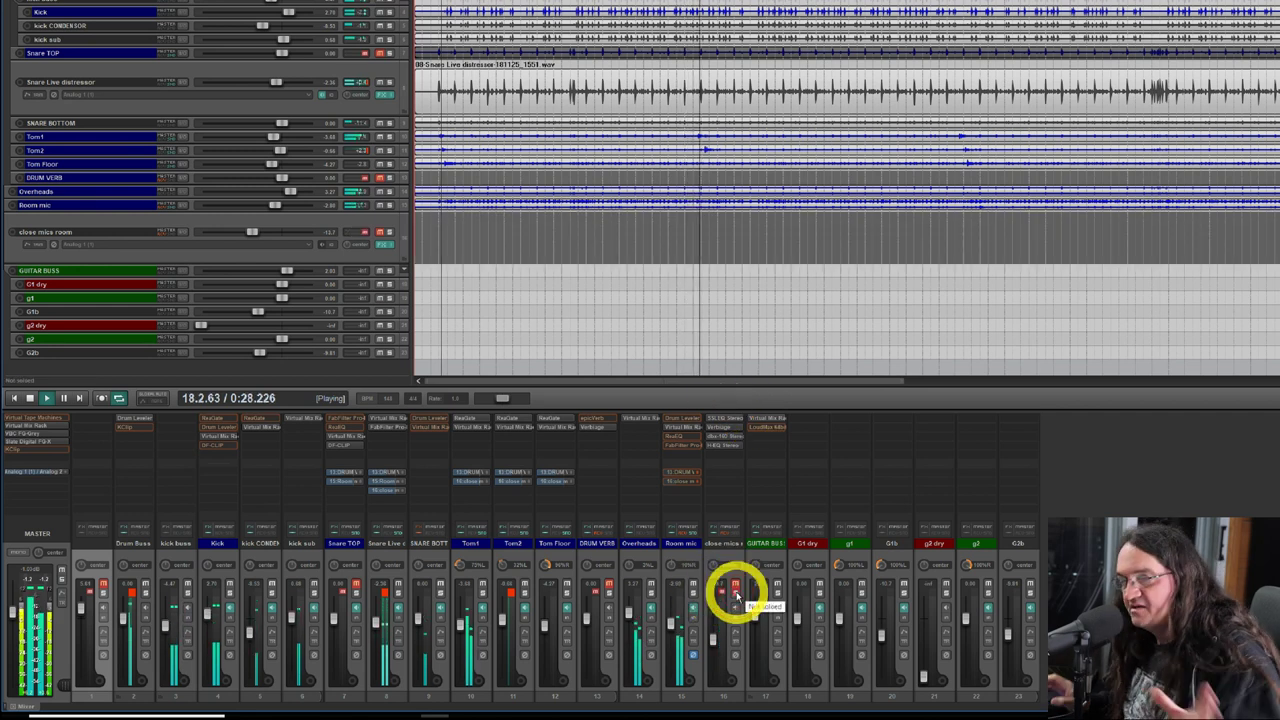
Stop playback and add the Waves IR1 full Stereo reverb to close mics room.
{"action": "key", "text": "space"}
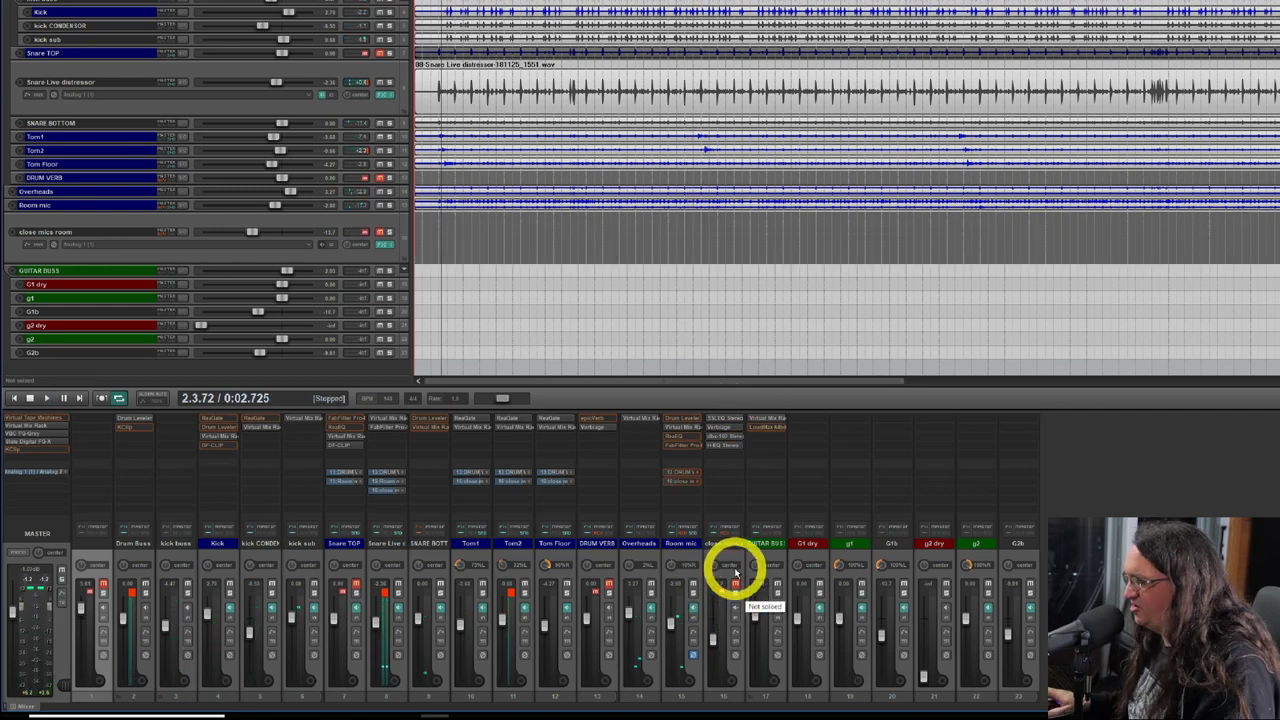
{"action": "double_click", "coordinate": [726, 430]}
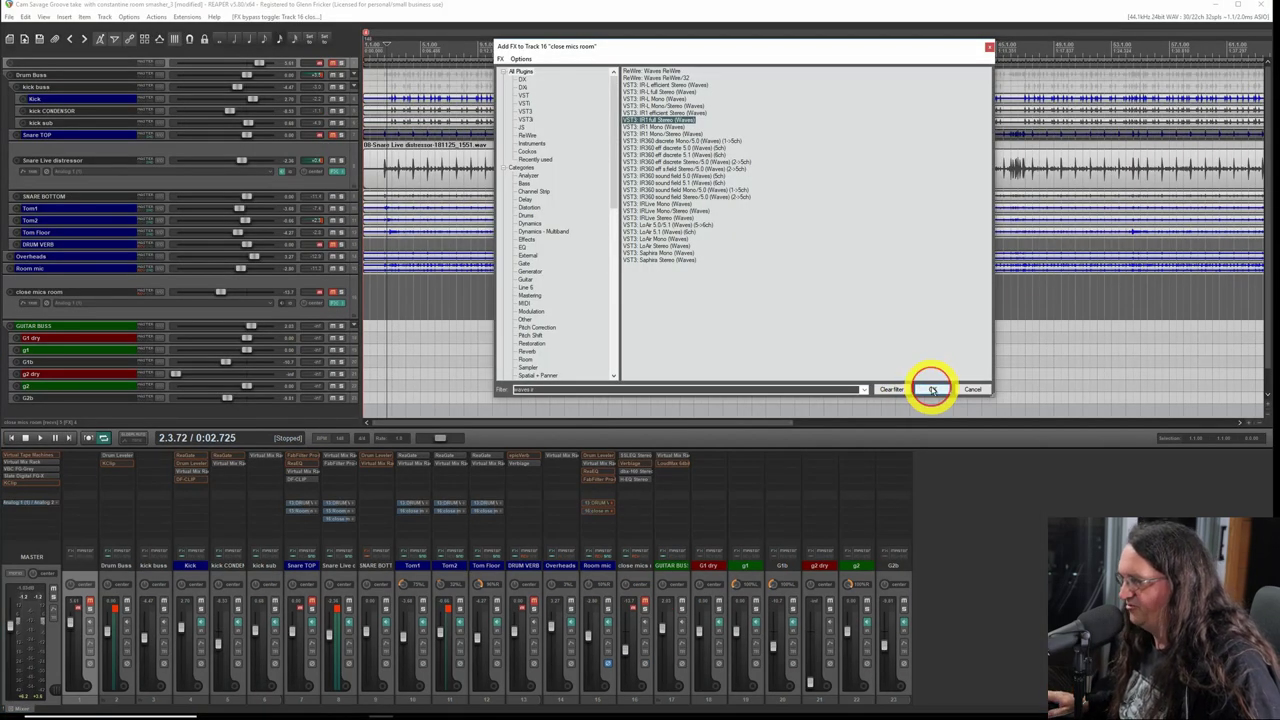
{"action": "left_click", "coordinate": [931, 389]}
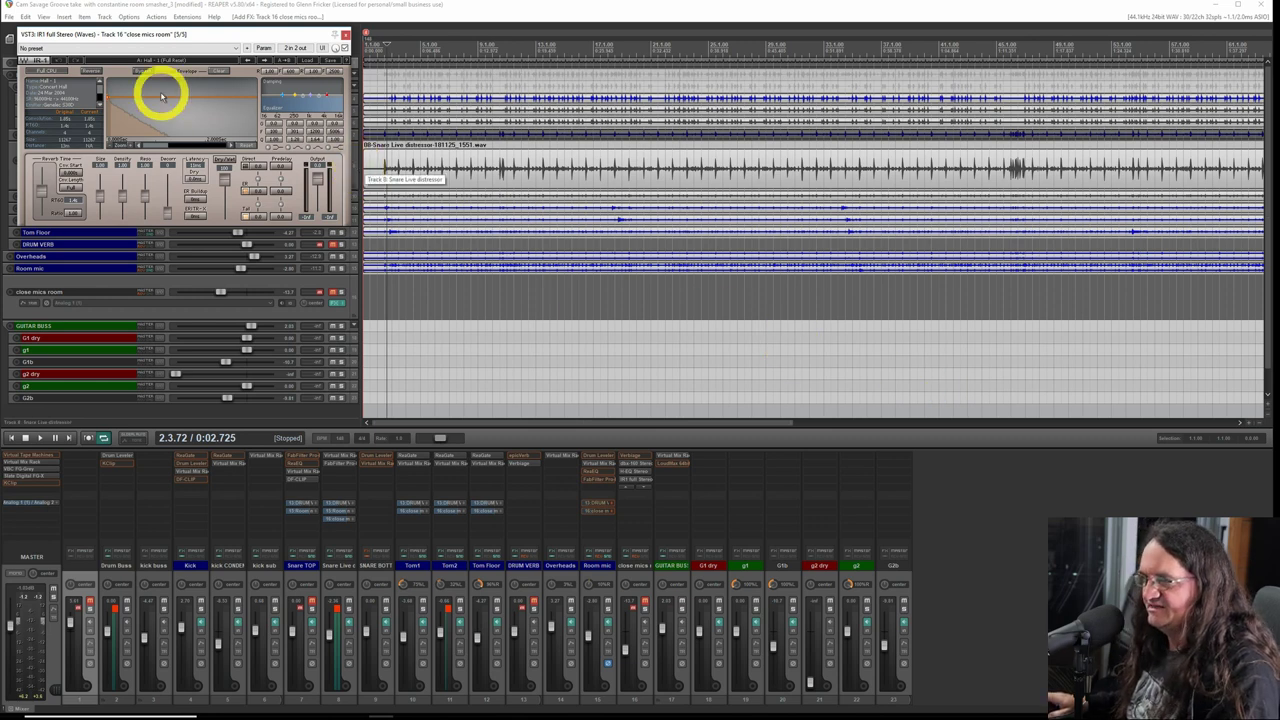
Load the Westlake Studio D impulse response from the IR1 preset menu.
{"action": "left_click", "coordinate": [314, 60]}
{"action": "mouse_move", "coordinate": [377, 210]}
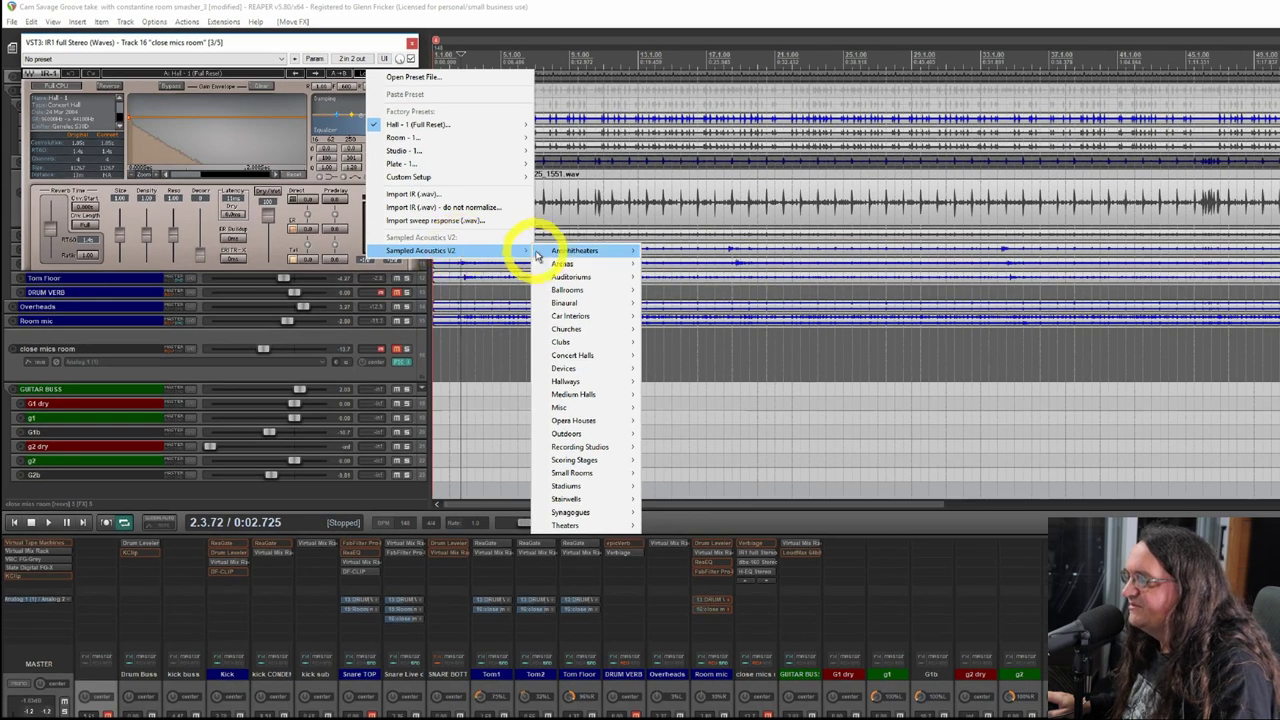
{"action": "mouse_move", "coordinate": [563, 265]}
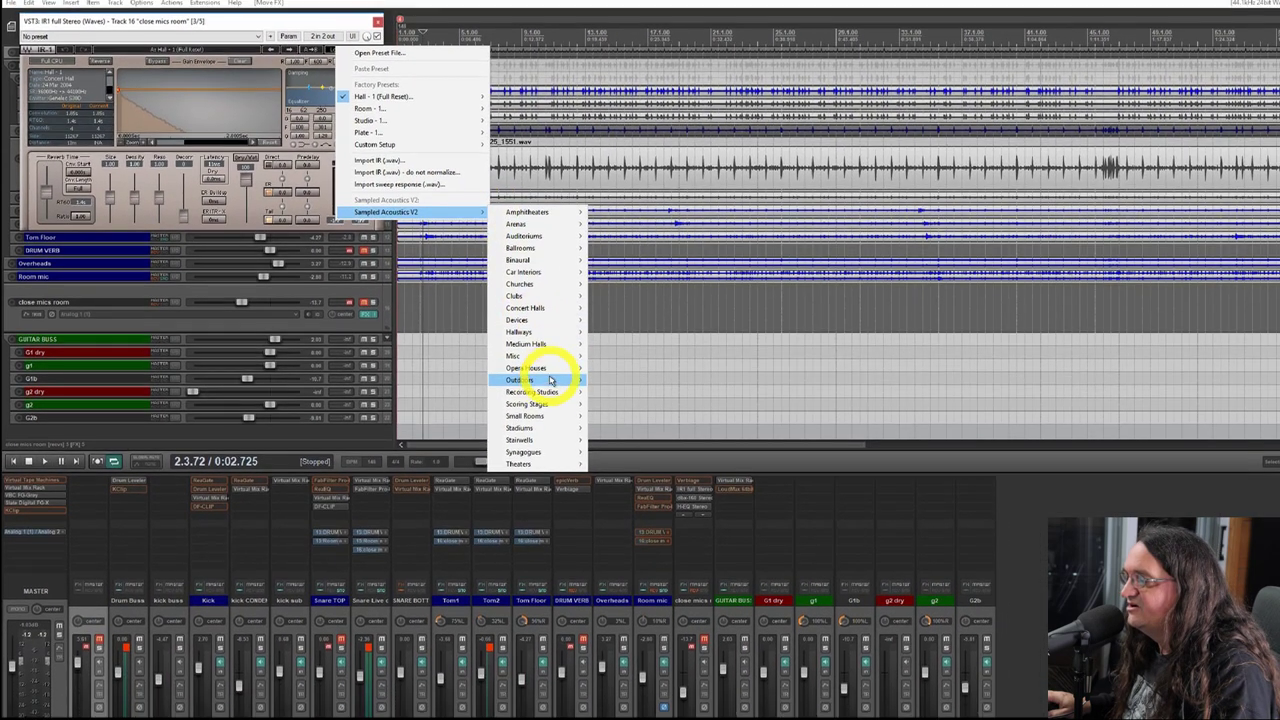
{"action": "mouse_move", "coordinate": [545, 415]}
{"action": "mouse_move", "coordinate": [548, 370]}
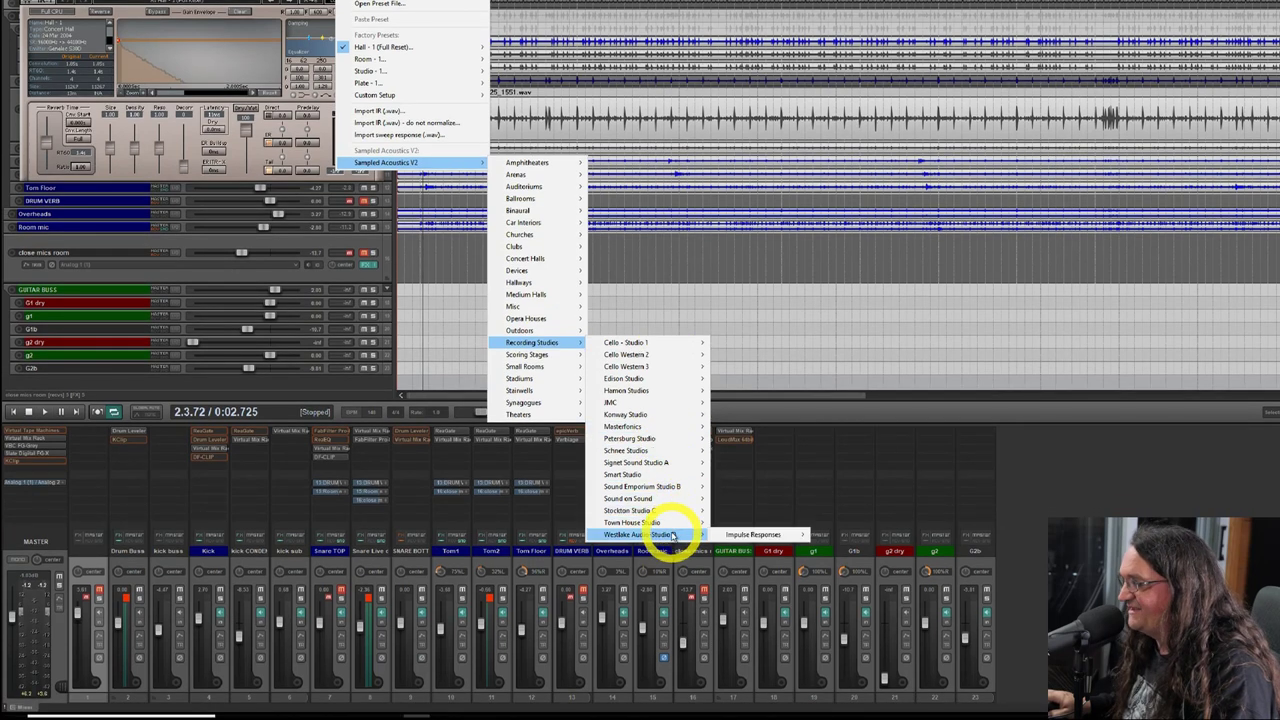
{"action": "mouse_move", "coordinate": [760, 535]}
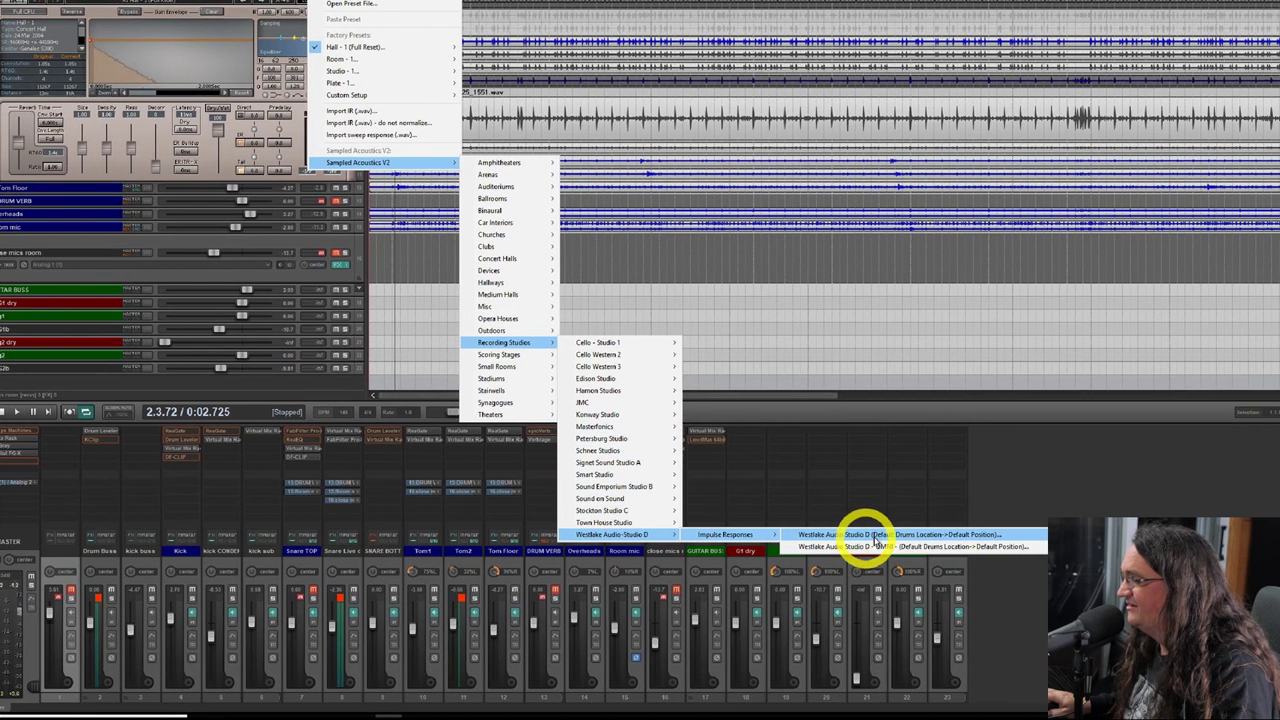
{"action": "mouse_move", "coordinate": [876, 535]}
{"action": "left_click", "coordinate": [1100, 540]}
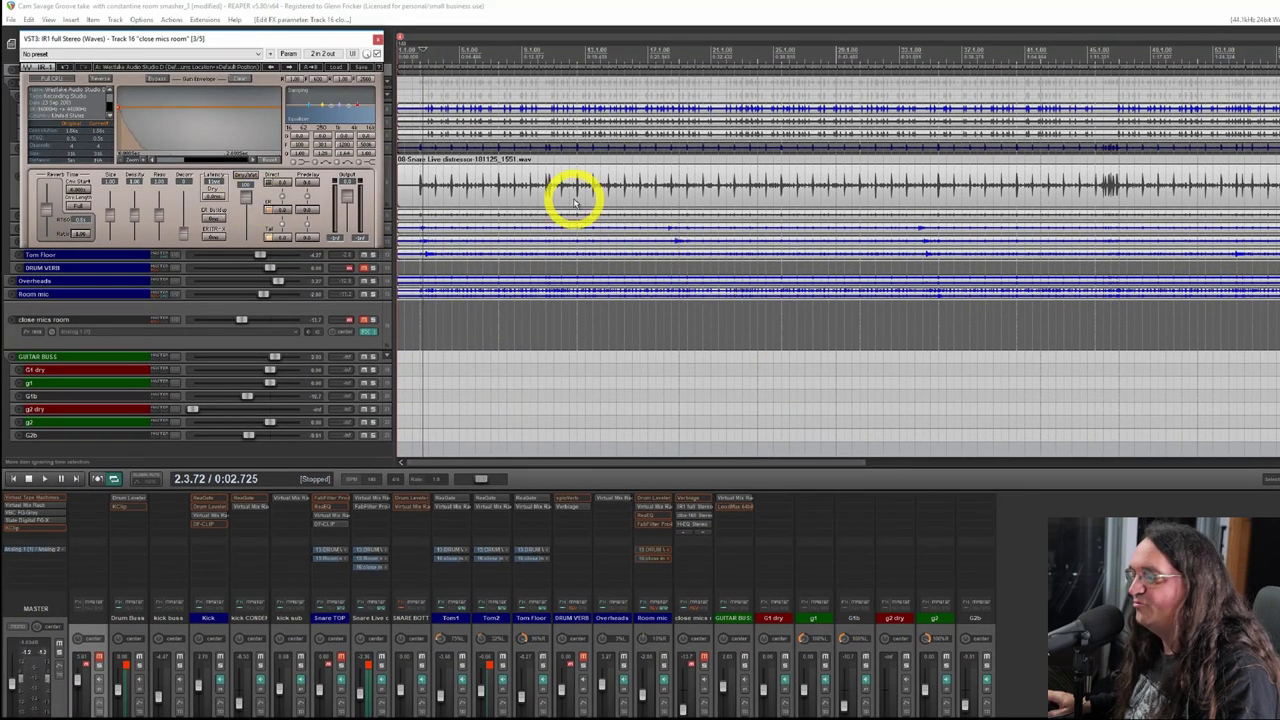
Play the drums, raise close mics room's level, and bypass IR1 to compare.
{"action": "key", "text": "space"}
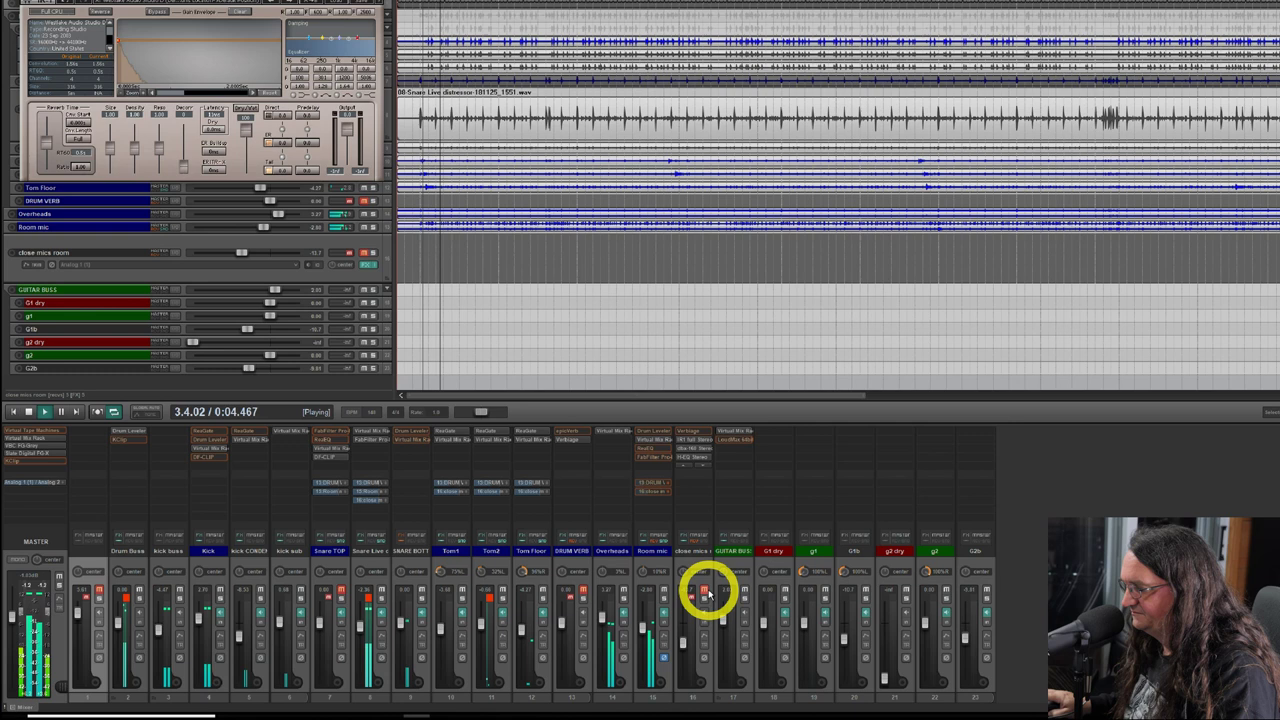
{"action": "left_click_drag", "start_coordinate": [686, 643], "coordinate": [683, 635]}
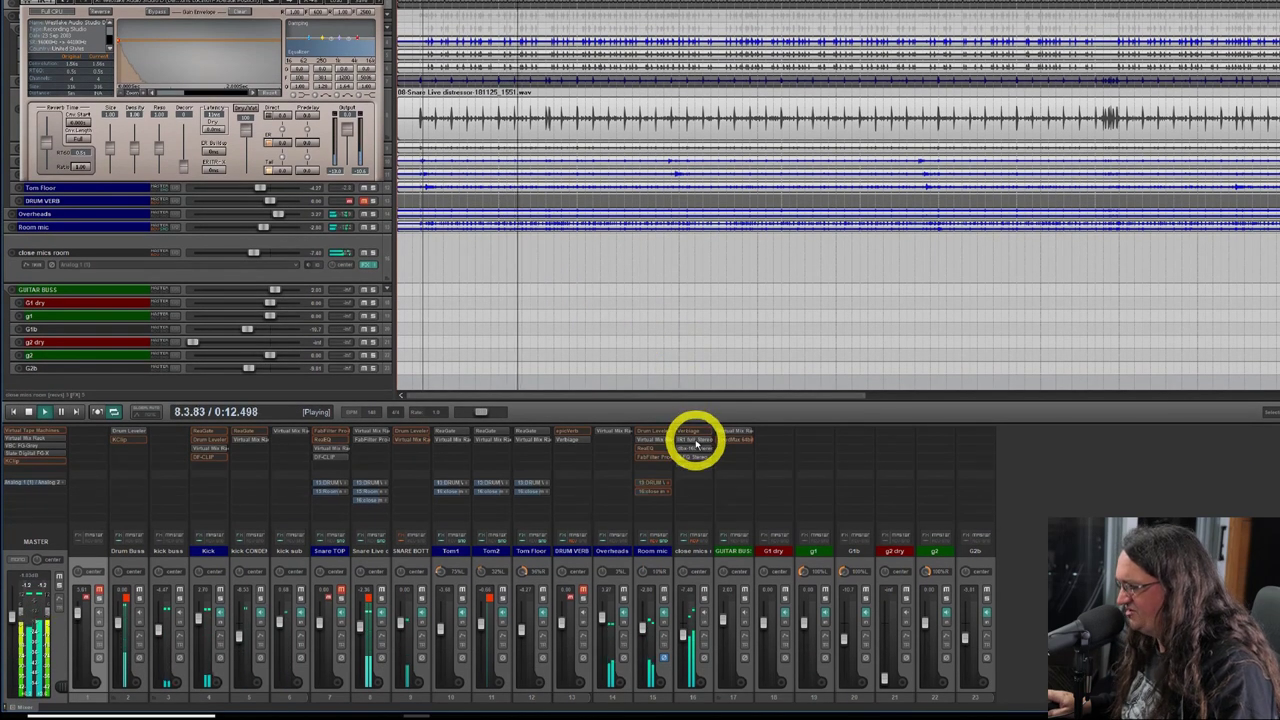
{"action": "left_click", "coordinate": [693, 439]}
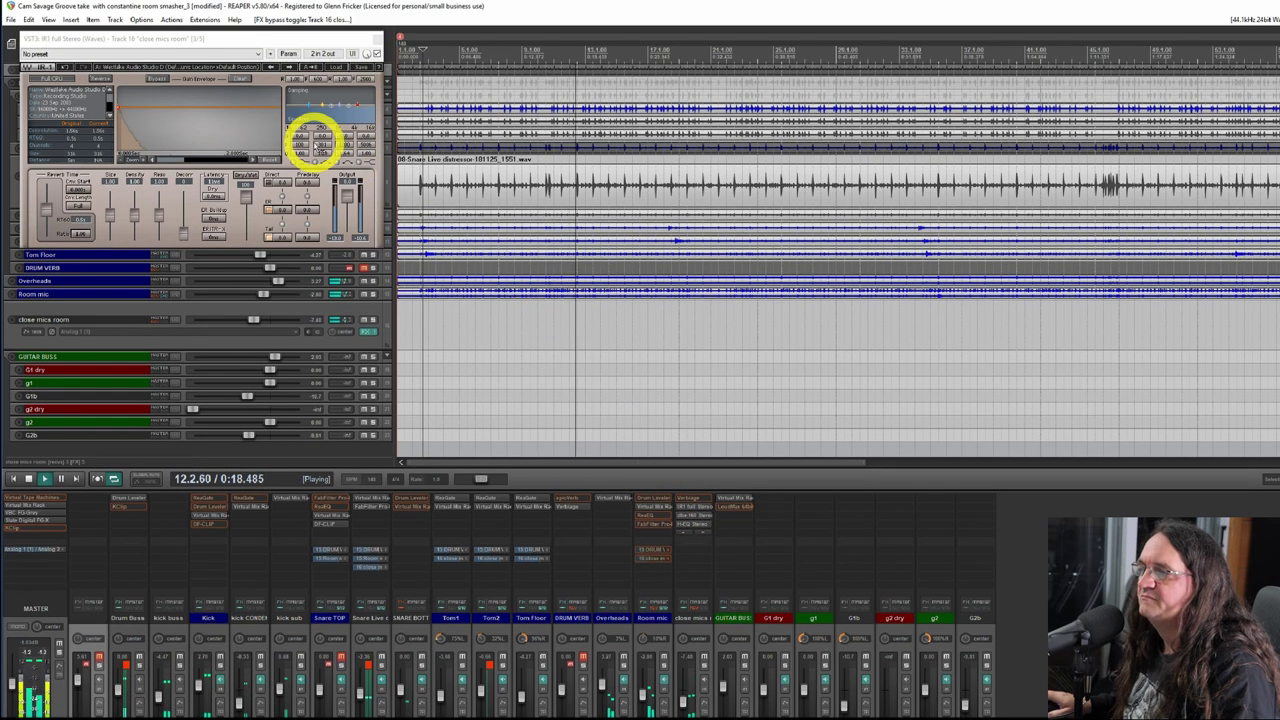
{"action": "key", "text": "space"}
Load the San Francisco Columbarium (Center) impulse response and audition it from about 12 seconds.
{"action": "left_click", "coordinate": [337, 66]}
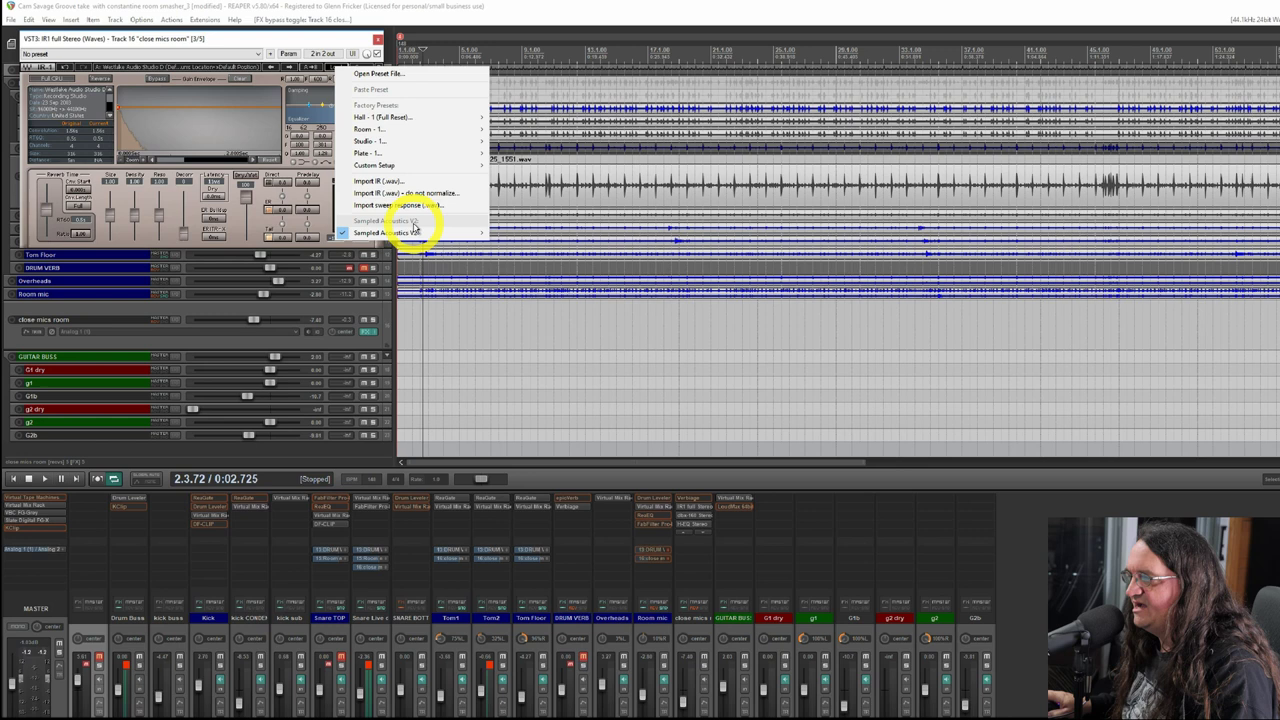
{"action": "mouse_move", "coordinate": [412, 236]}
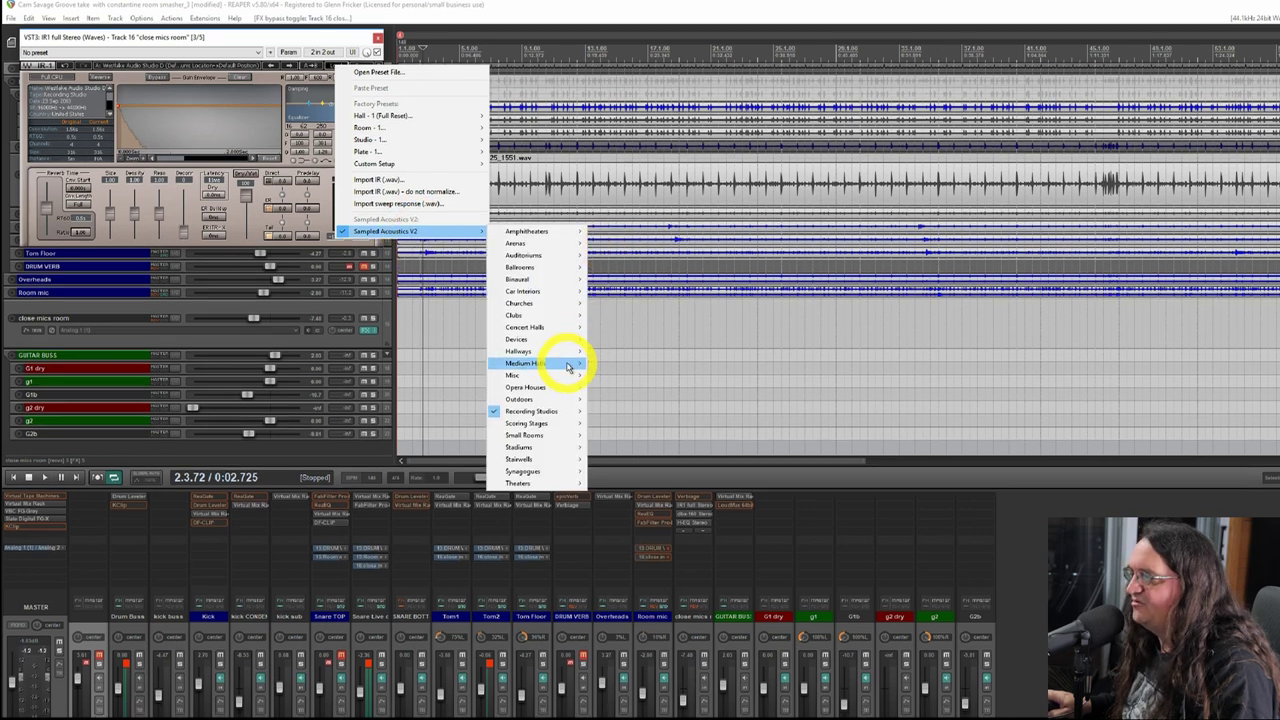
{"action": "mouse_move", "coordinate": [565, 364]}
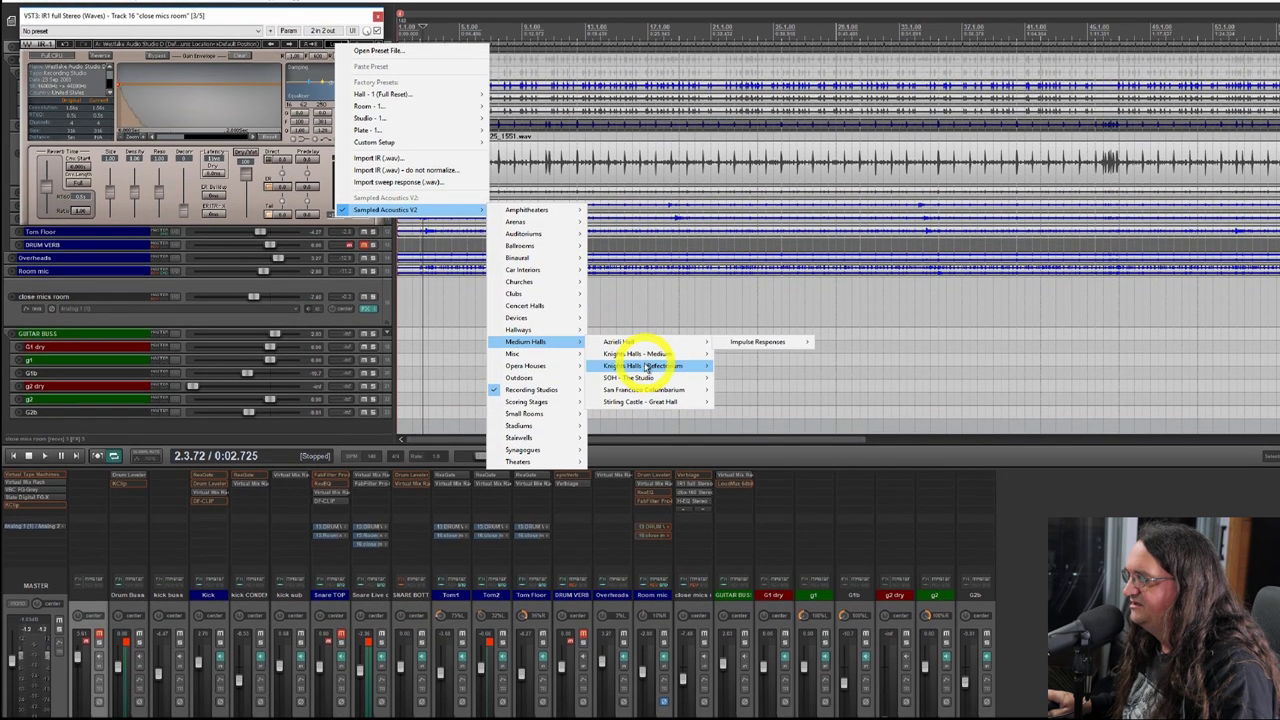
{"action": "mouse_move", "coordinate": [650, 406]}
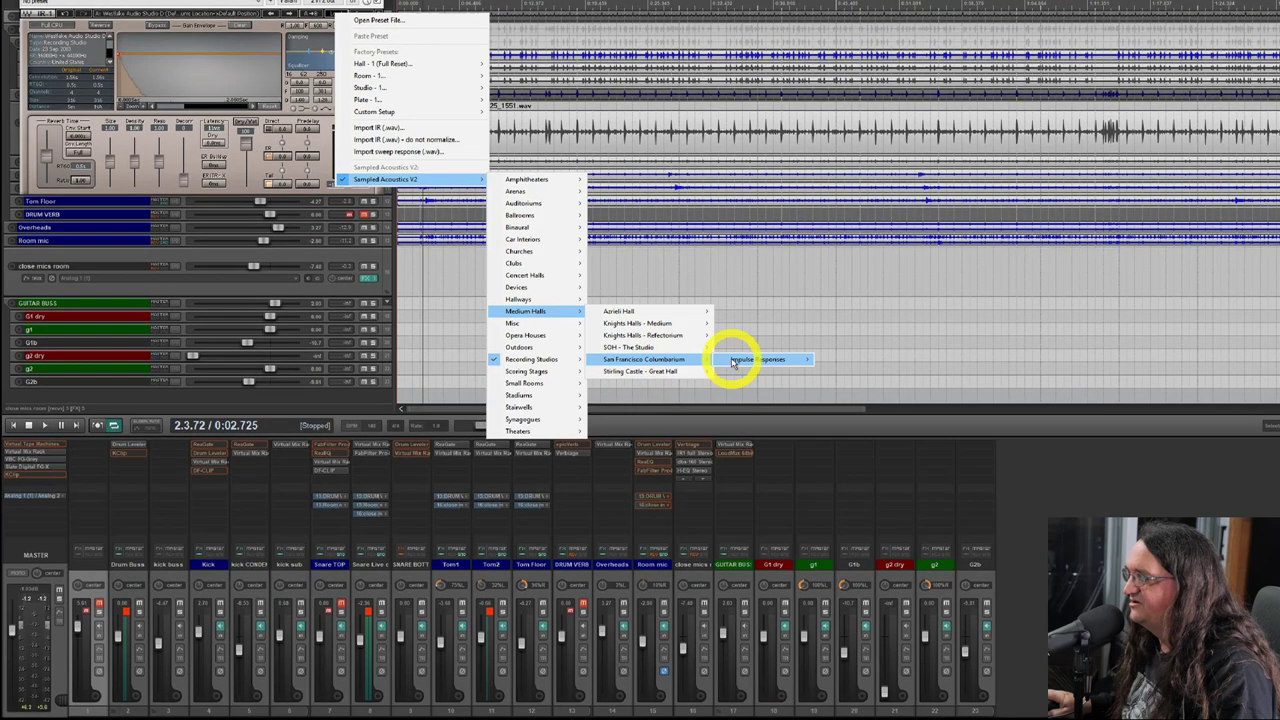
{"action": "mouse_move", "coordinate": [762, 358]}
{"action": "mouse_move", "coordinate": [914, 360]}
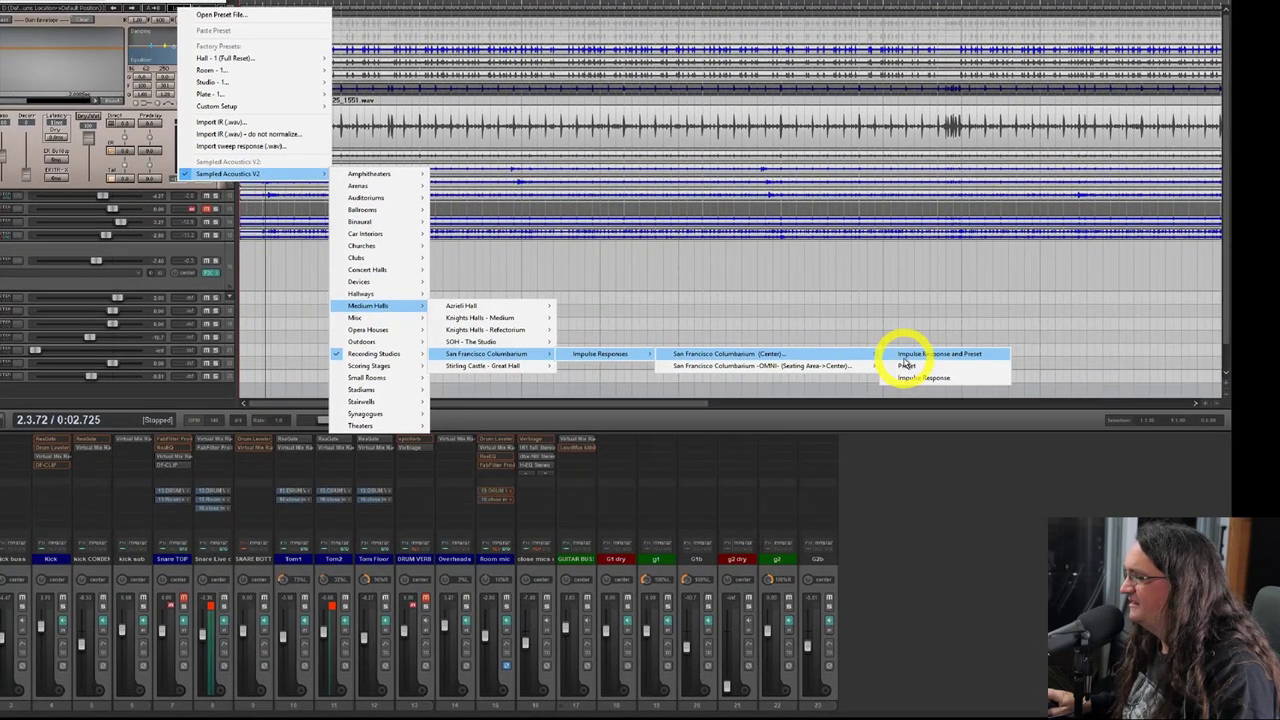
{"action": "left_click", "coordinate": [905, 355]}
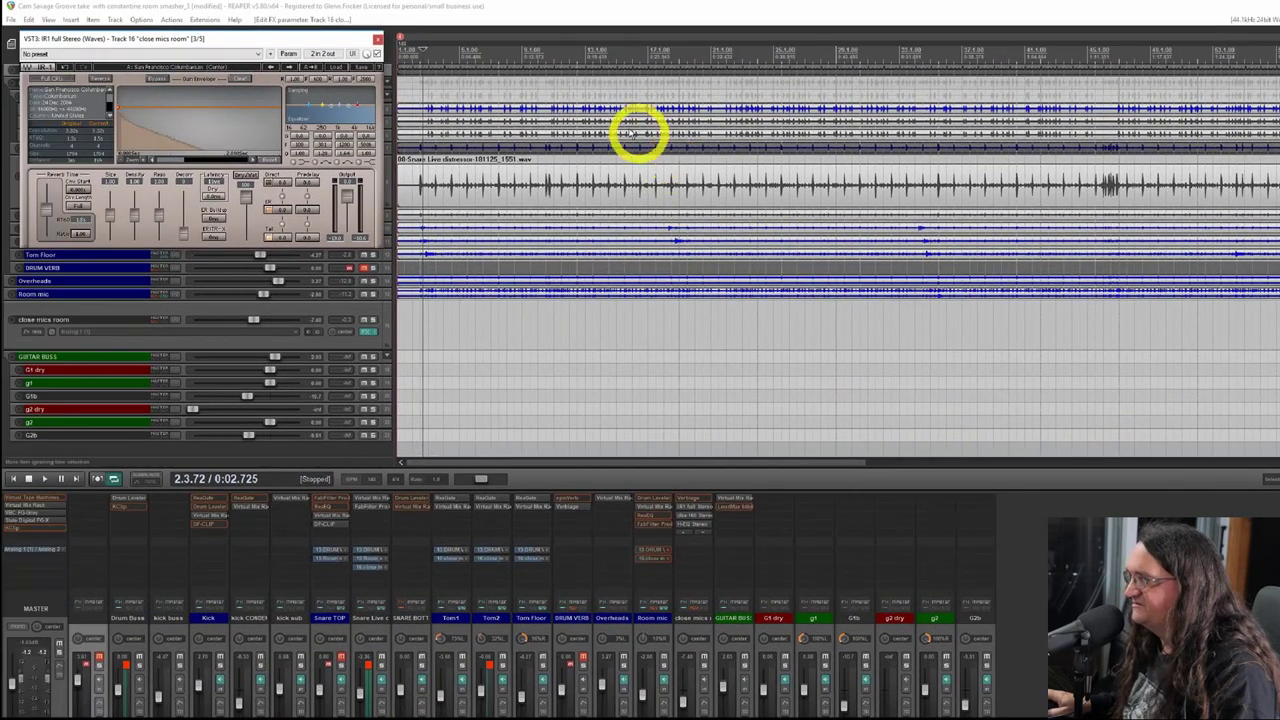
{"action": "left_click", "coordinate": [514, 55]}
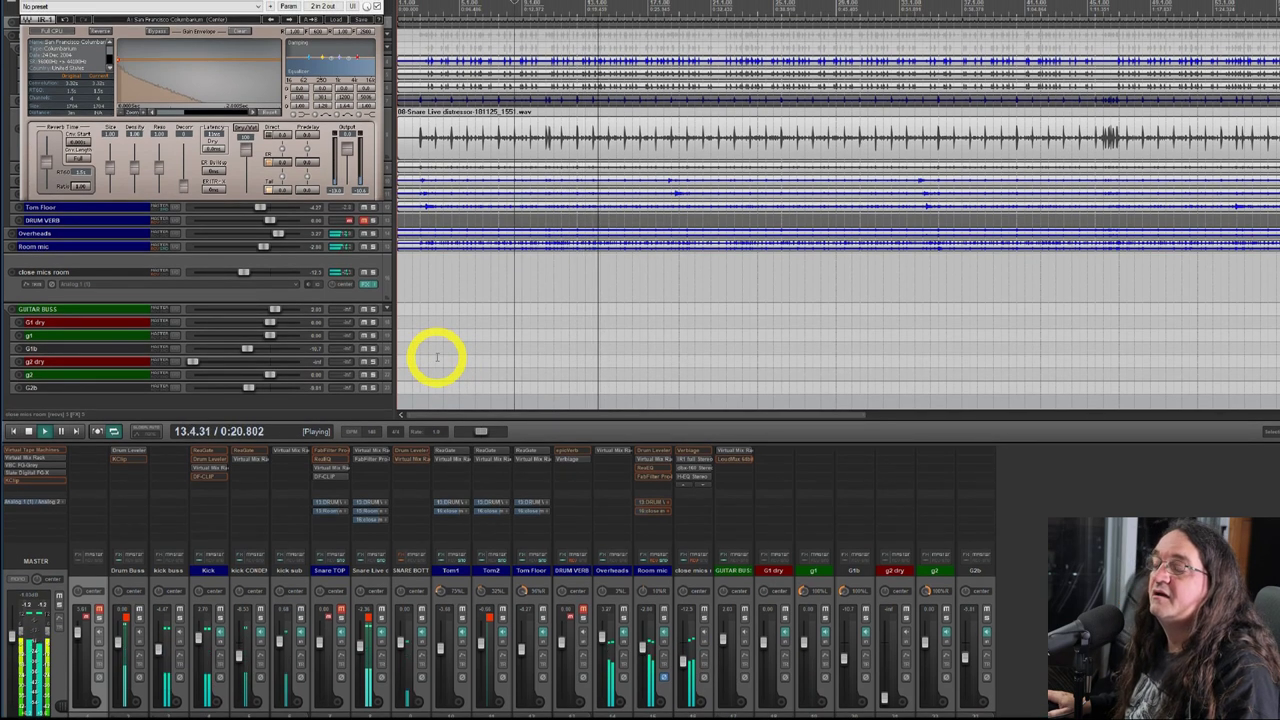
{"action": "key", "text": "space"}
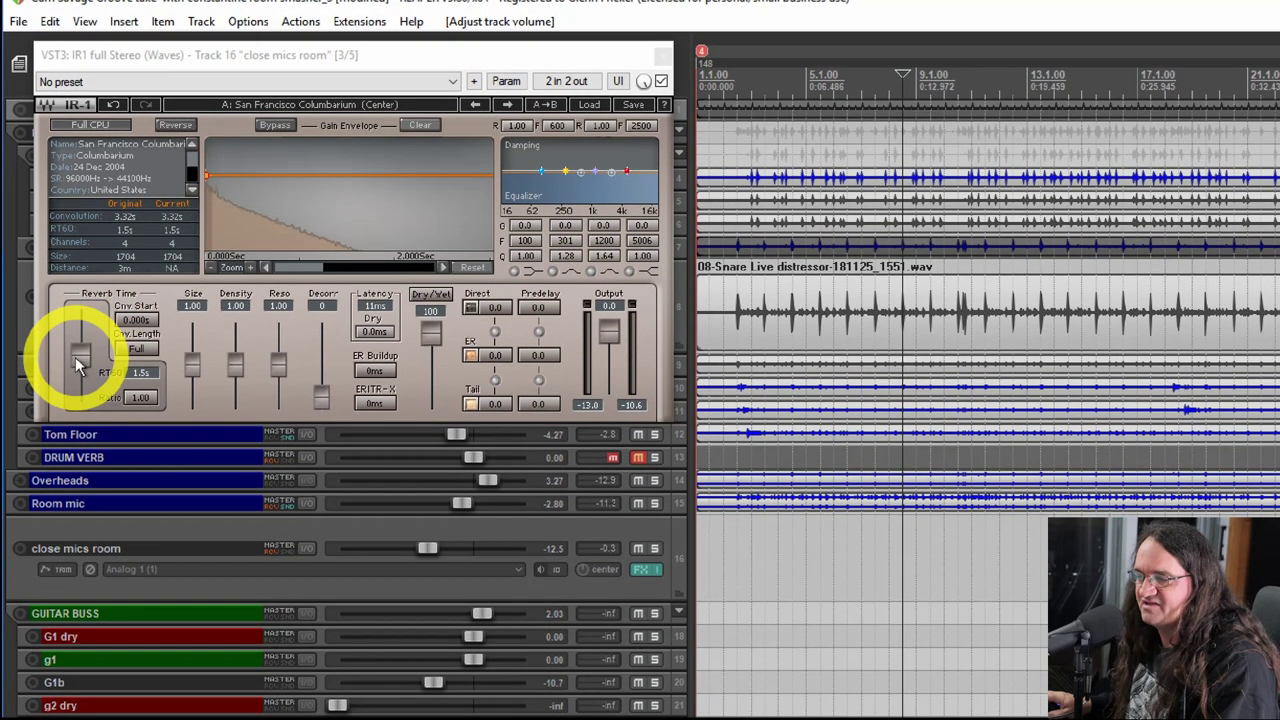
Pull IR1's Reverb Time fader down so RT60 reads about 0.7 s.
{"action": "left_click_drag", "start_coordinate": [78, 365], "coordinate": [70, 475]}
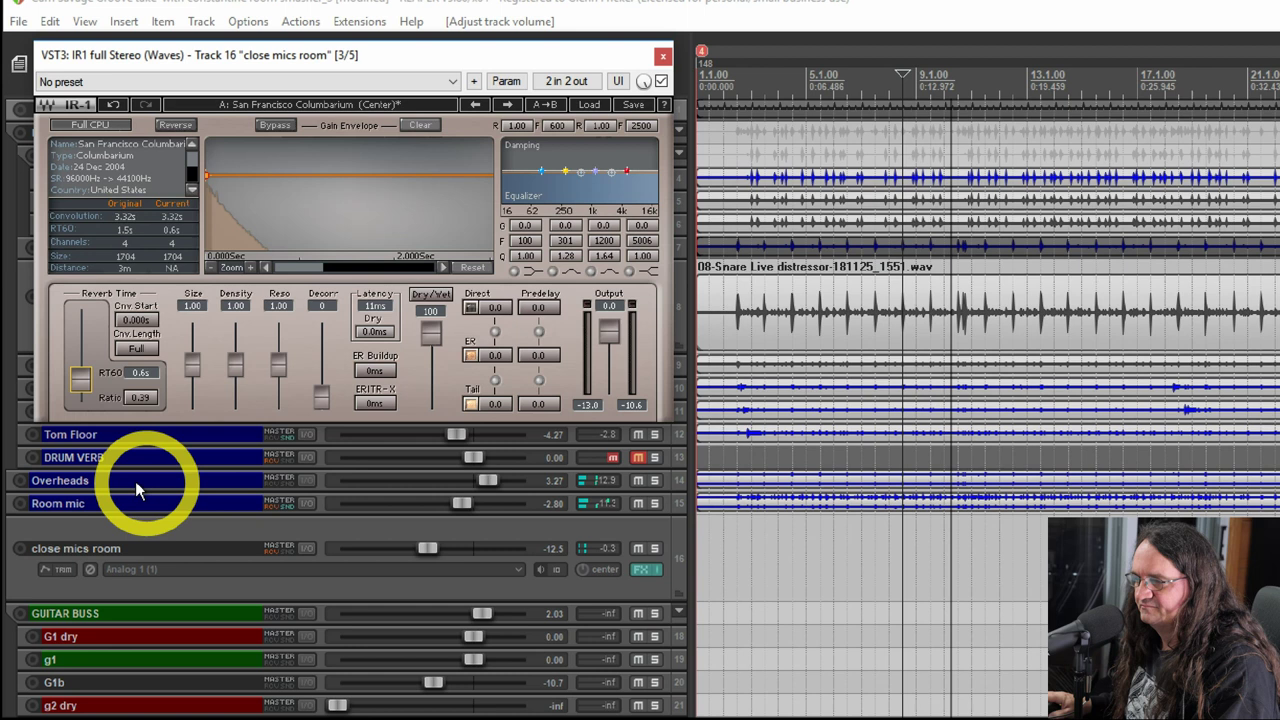
{"action": "mouse_move", "coordinate": [80, 378]}
{"action": "left_mouse_down"}
{"action": "mouse_move", "coordinate": [87, 306]}
{"action": "mouse_move", "coordinate": [85, 376]}
{"action": "left_mouse_up"}
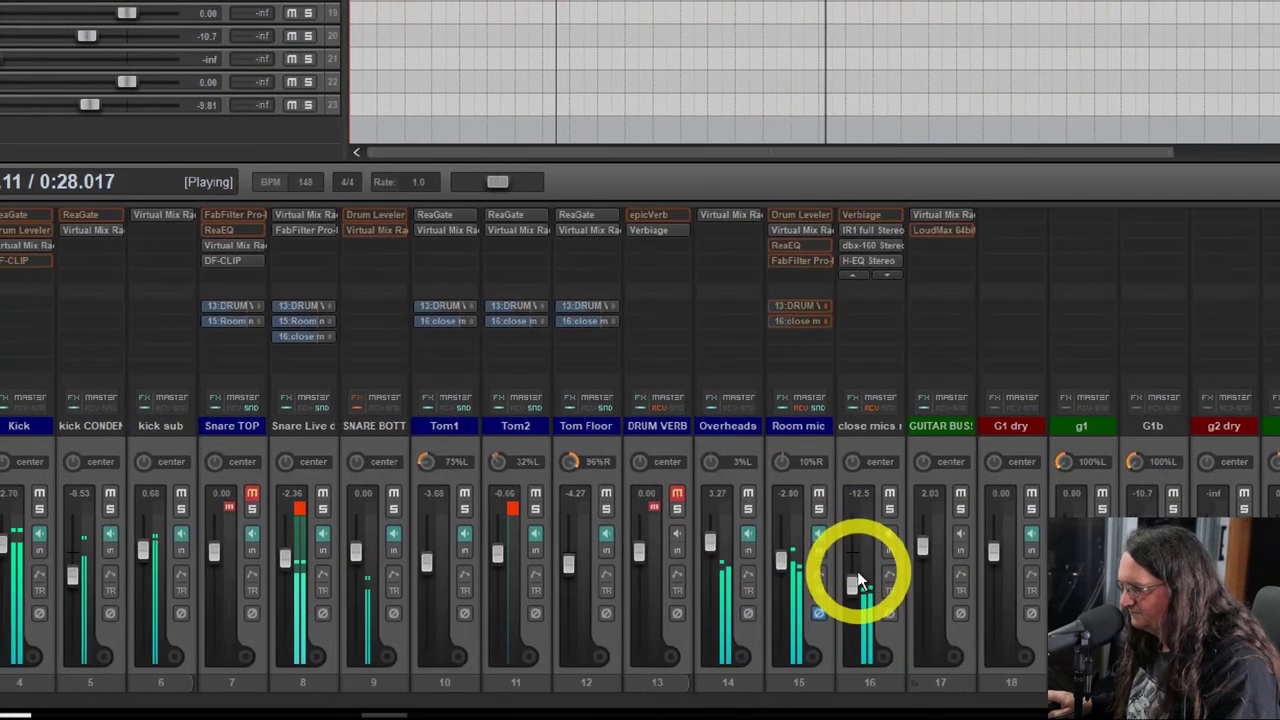
Raise the close mics room fader, then settle it back down at -8.97 dB.
{"action": "mouse_move", "coordinate": [853, 585]}
{"action": "left_mouse_down"}
{"action": "mouse_move", "coordinate": [852, 567]}
{"action": "mouse_move", "coordinate": [861, 578]}
{"action": "left_mouse_up"}
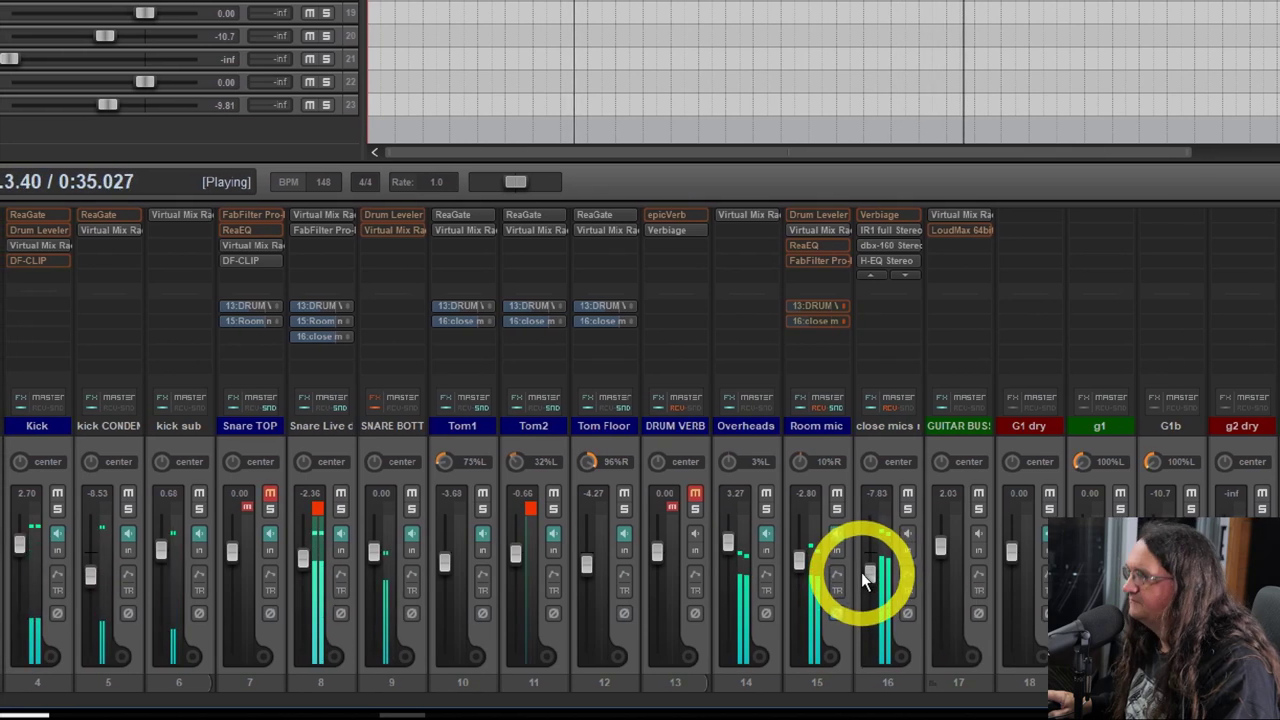
{"action": "left_click_drag", "start_coordinate": [861, 572], "coordinate": [861, 580]}
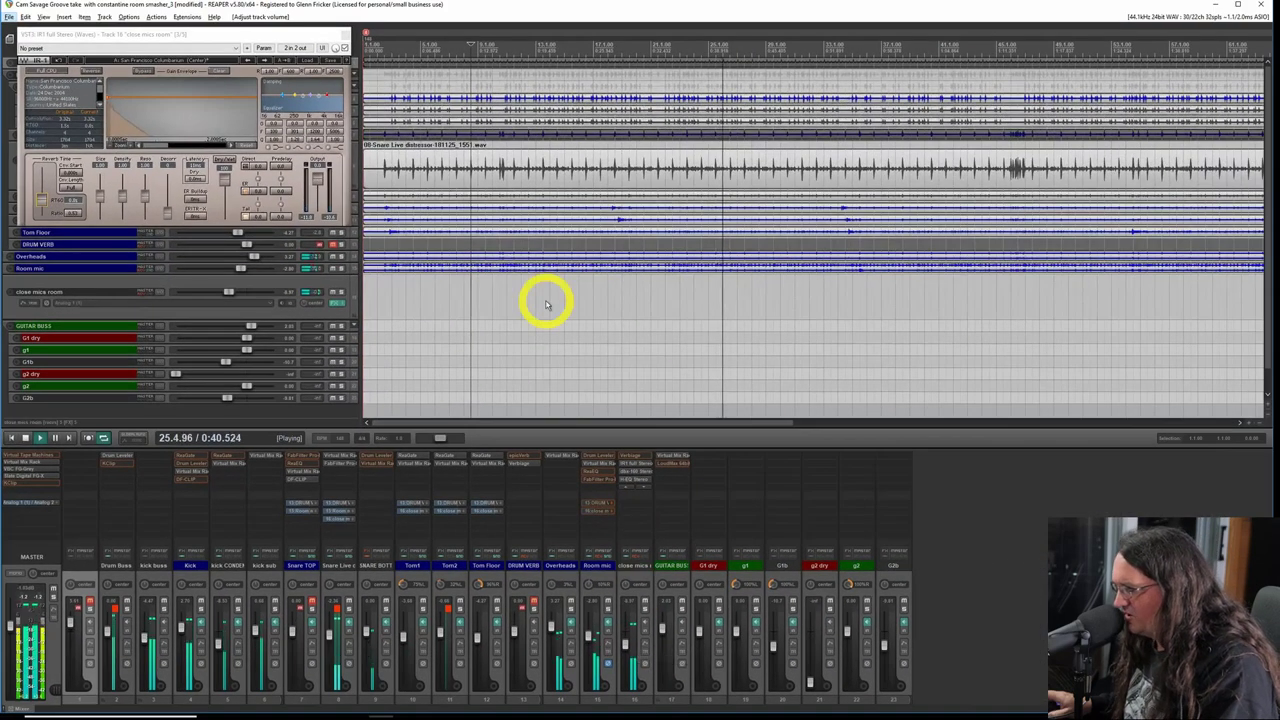
{"action": "key", "text": "alt+f"}
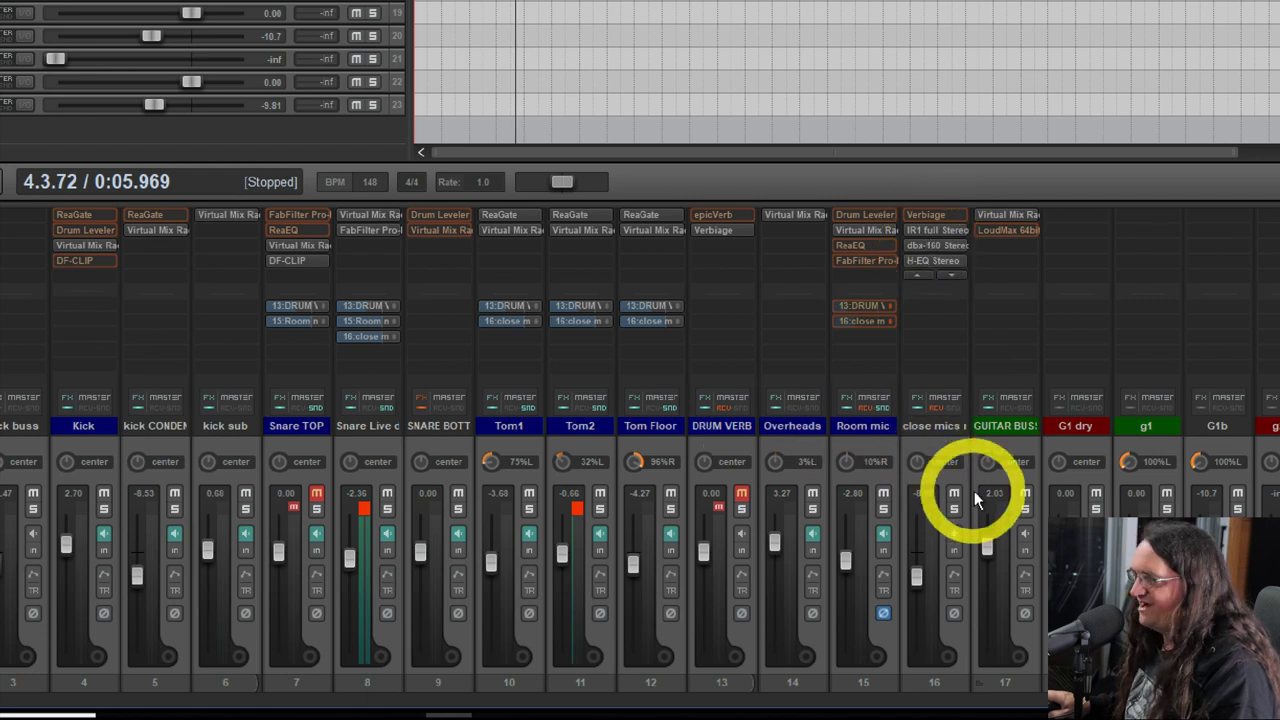
Solo close mics room, A/B its FX bypass during playback, and open Snare Live's send to it.
{"action": "left_click", "coordinate": [954, 509]}
{"action": "key", "text": "space"}
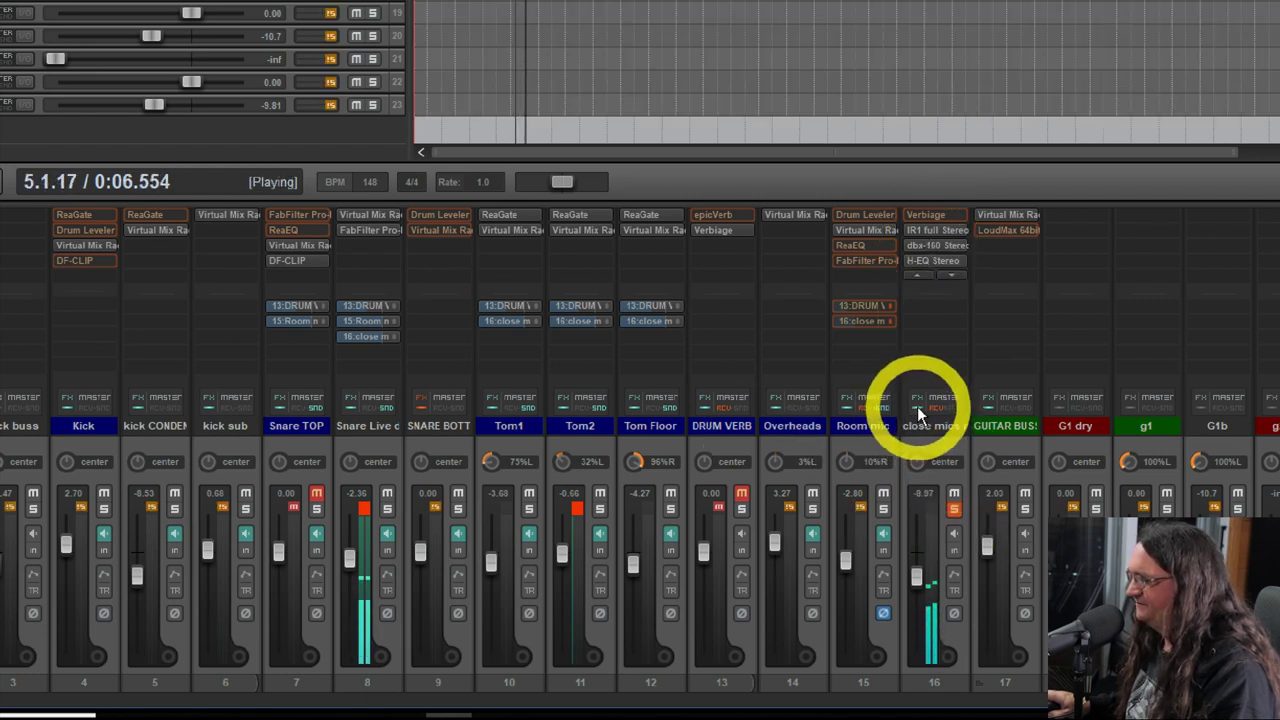
{"action": "left_click", "coordinate": [917, 406]}
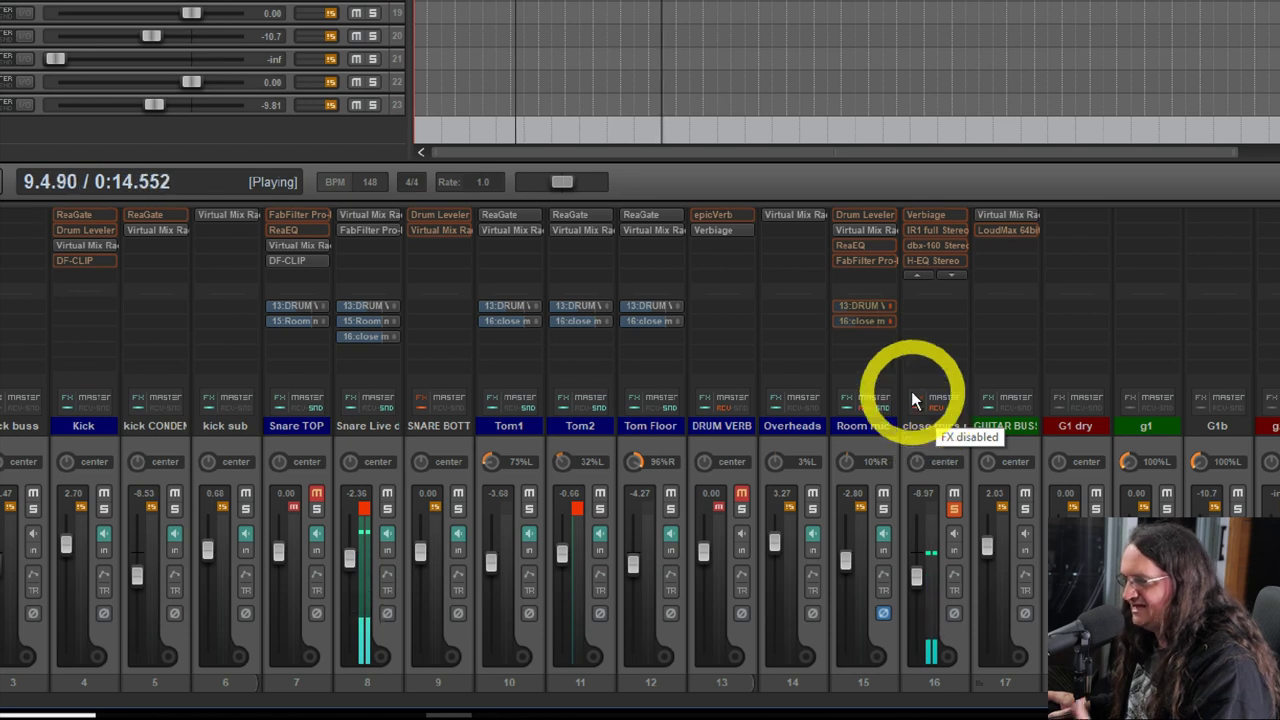
{"action": "left_click", "coordinate": [911, 393]}
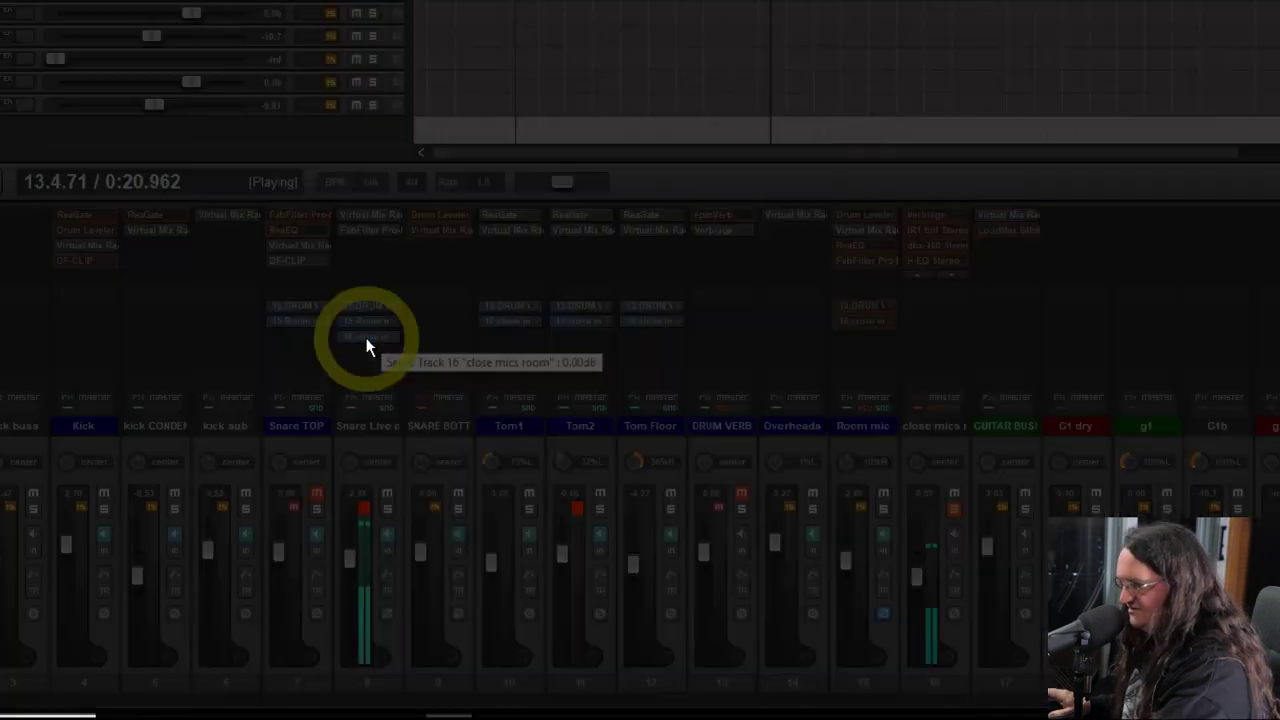
{"action": "mouse_move", "coordinate": [366, 345]}
{"action": "left_mouse_down"}
{"action": "mouse_move", "coordinate": [349, 337]}
{"action": "mouse_move", "coordinate": [497, 315]}
{"action": "mouse_move", "coordinate": [669, 320]}
{"action": "mouse_move", "coordinate": [564, 340]}
{"action": "mouse_move", "coordinate": [372, 343]}
{"action": "left_mouse_up"}
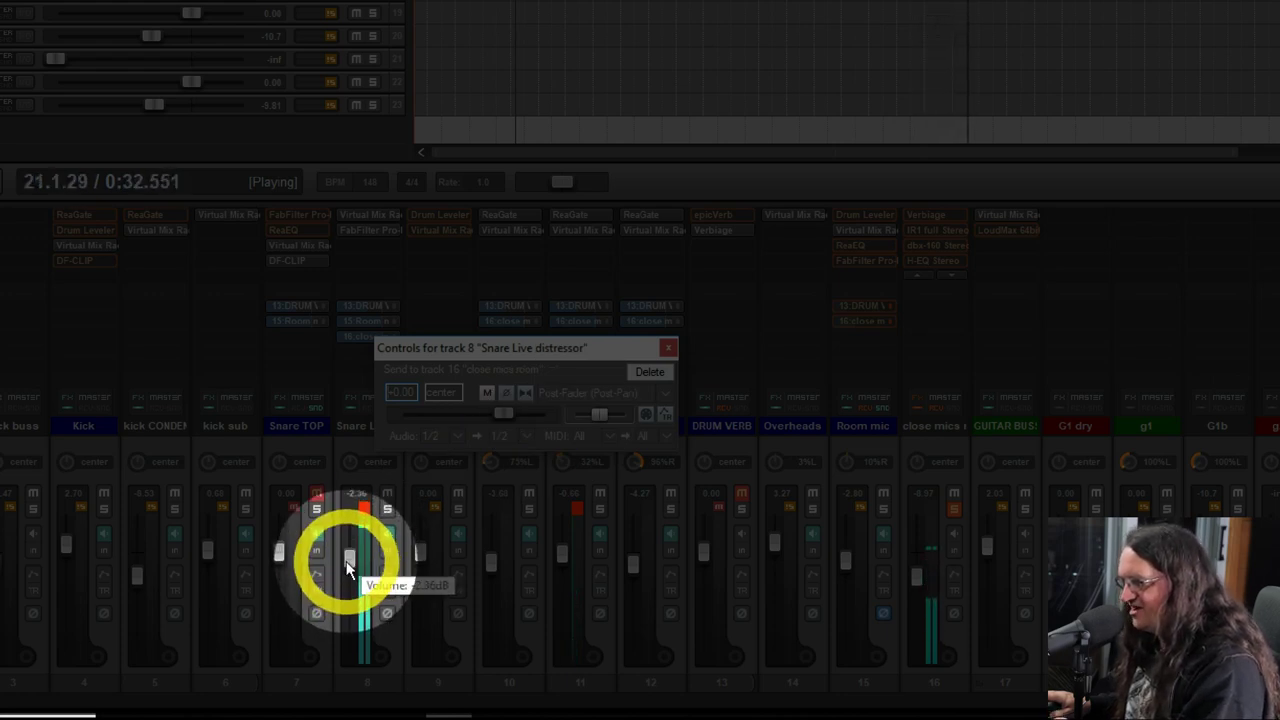
Keep the snare's close mics room send in post-fader mode and close its controls.
{"action": "left_click", "coordinate": [579, 393]}
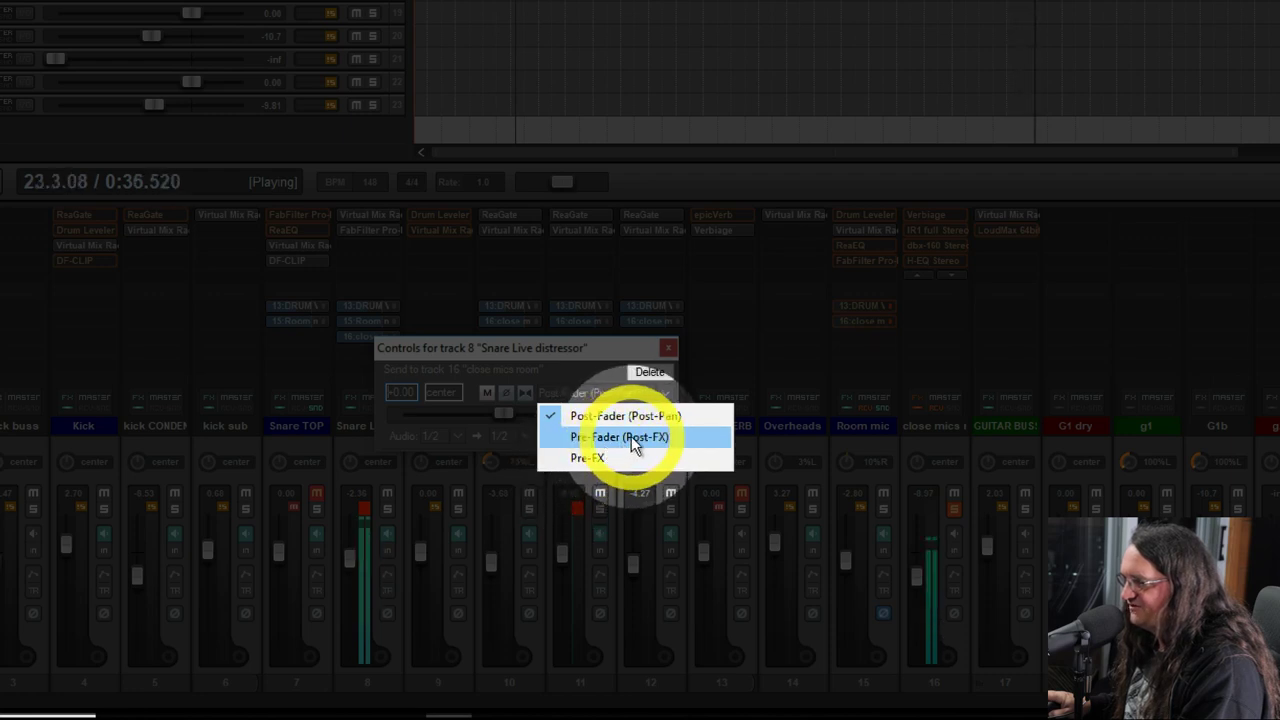
{"action": "left_click", "coordinate": [590, 370]}
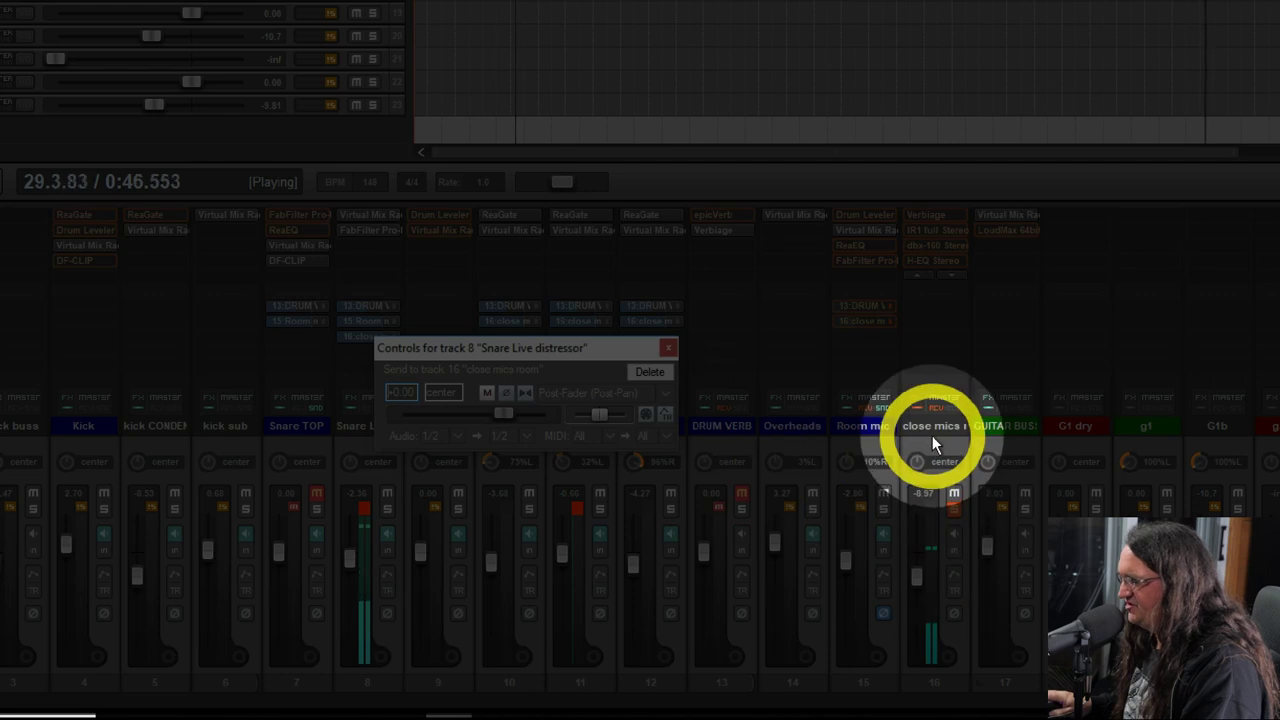
{"action": "left_click", "coordinate": [668, 350]}
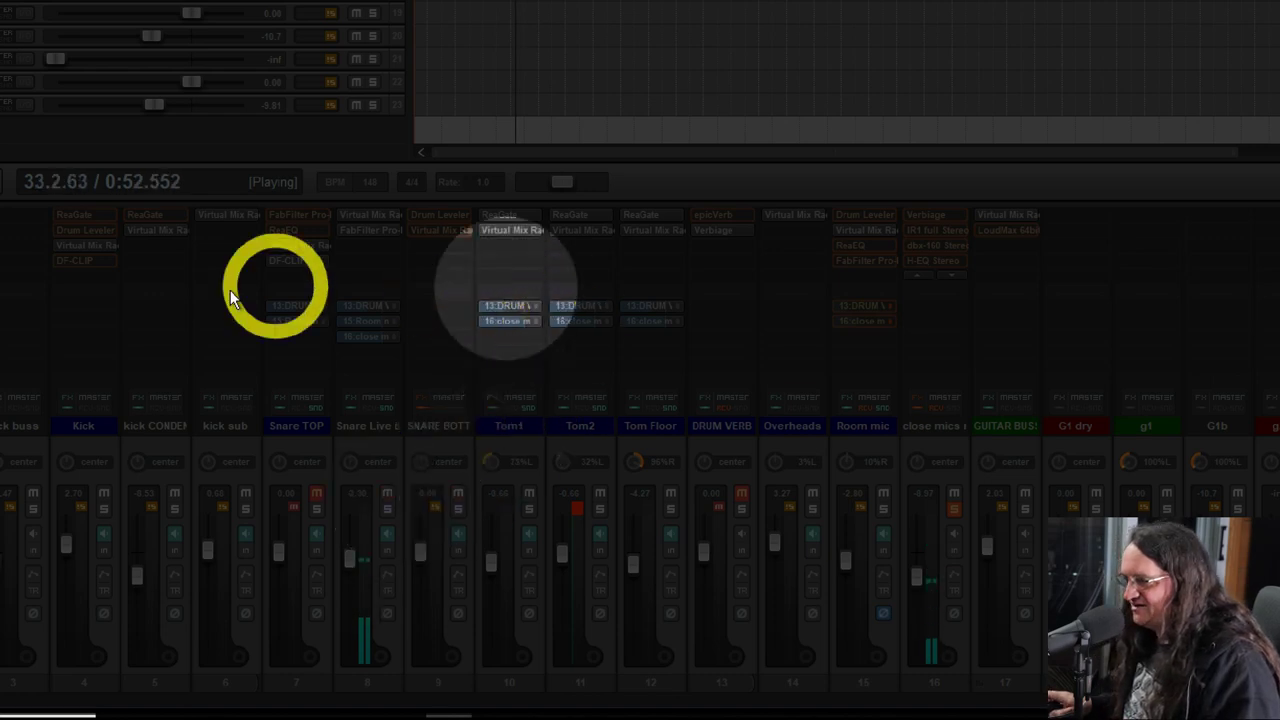
Try the snare send at about -3.8 dB, reset it to 0 dB, and close it.
{"action": "left_click", "coordinate": [364, 338]}
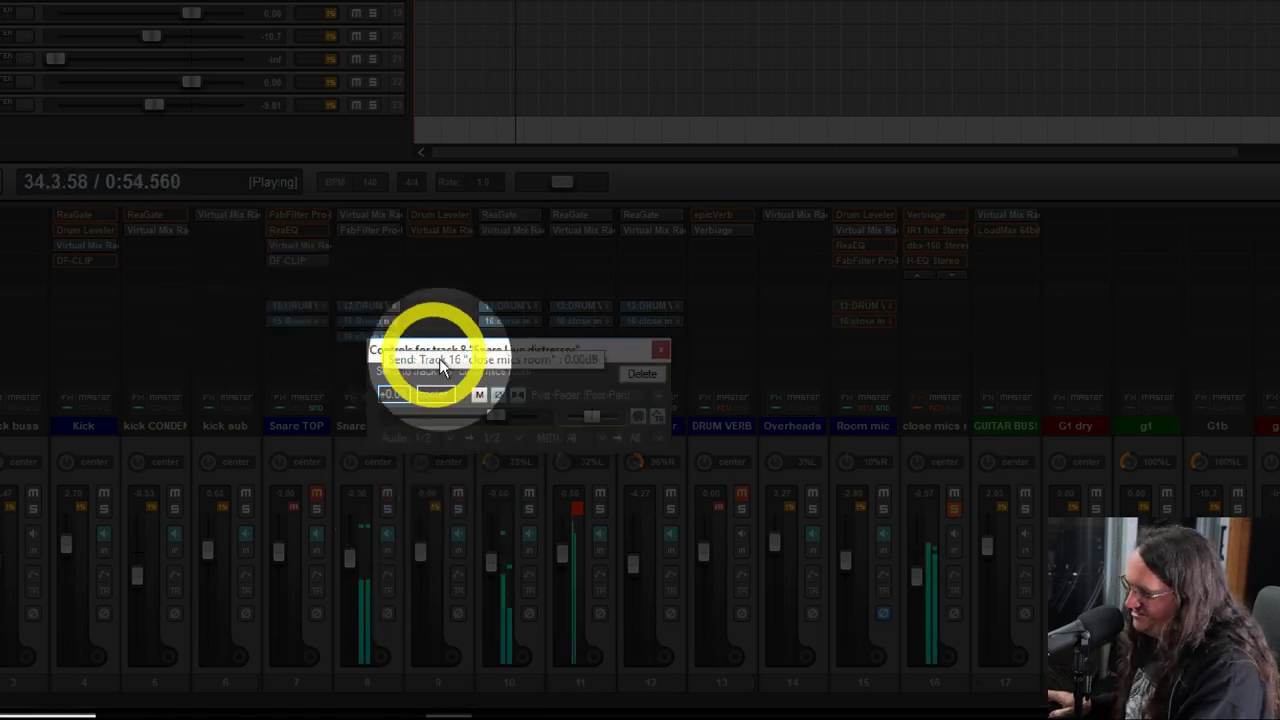
{"action": "mouse_move", "coordinate": [496, 418]}
{"action": "left_mouse_down"}
{"action": "mouse_move", "coordinate": [452, 413]}
{"action": "mouse_move", "coordinate": [491, 417]}
{"action": "mouse_move", "coordinate": [485, 437]}
{"action": "left_mouse_up"}
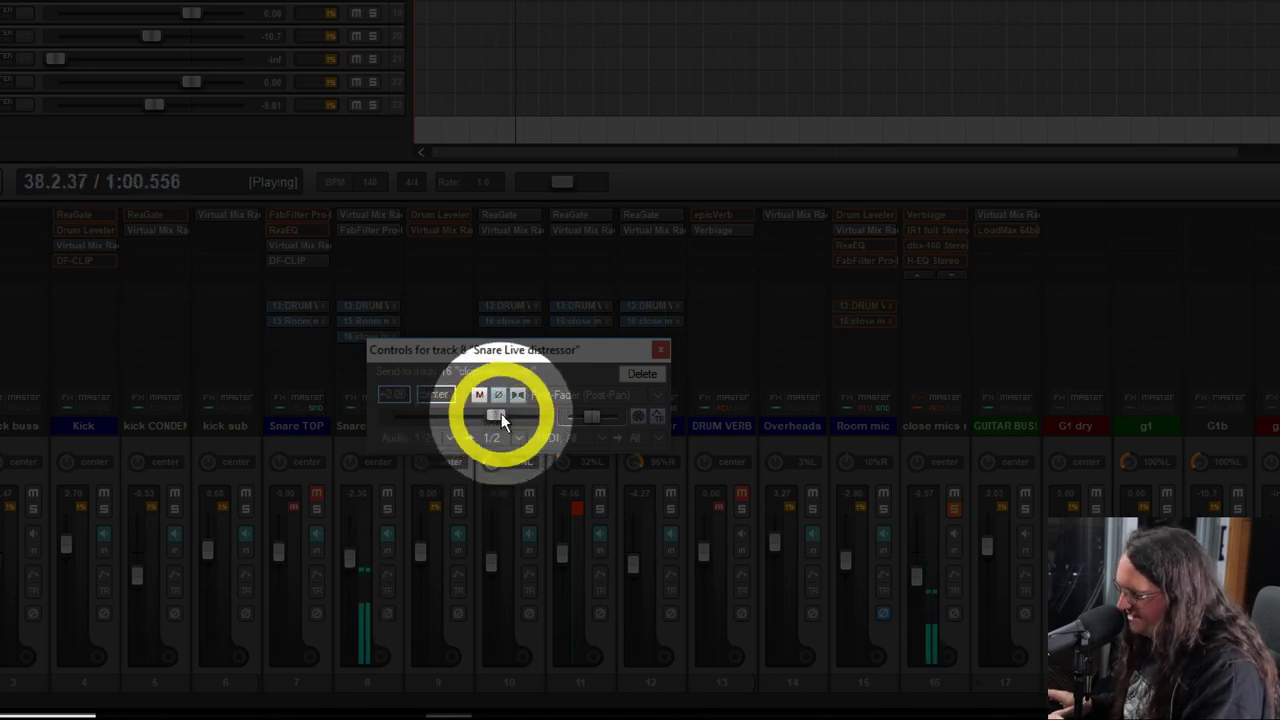
{"action": "double_click", "coordinate": [501, 413]}
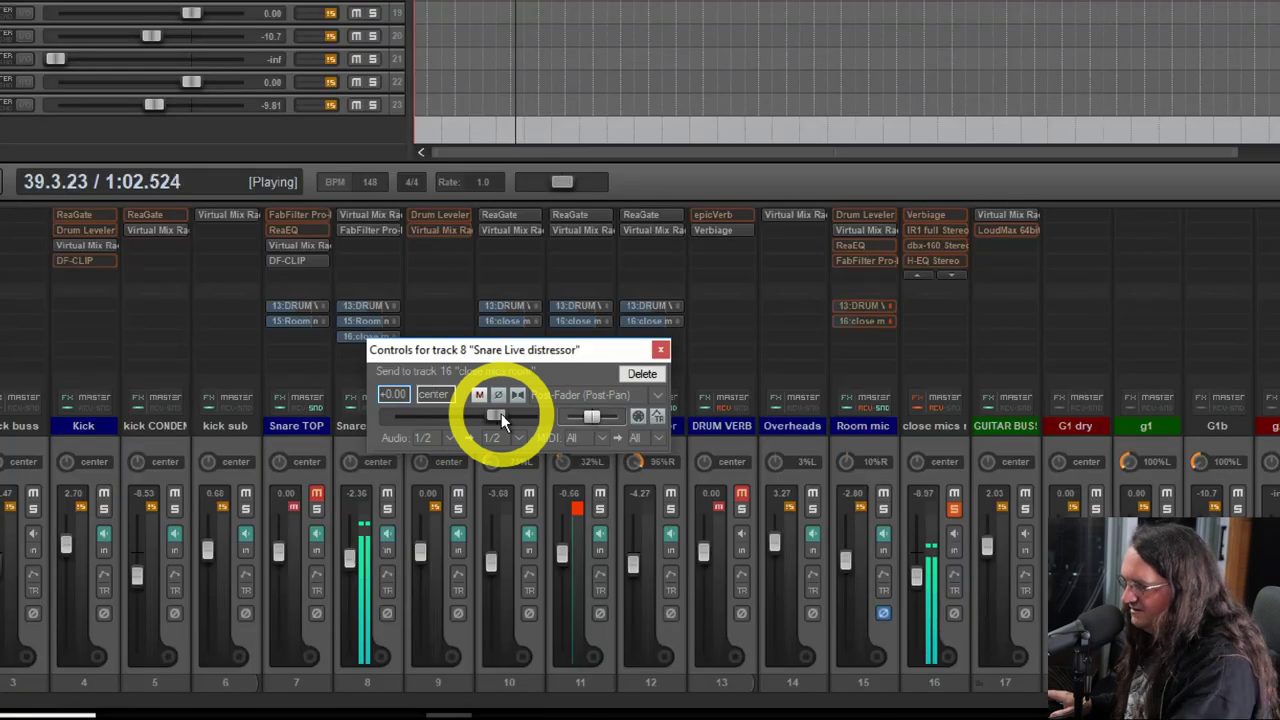
{"action": "left_click", "coordinate": [660, 350]}
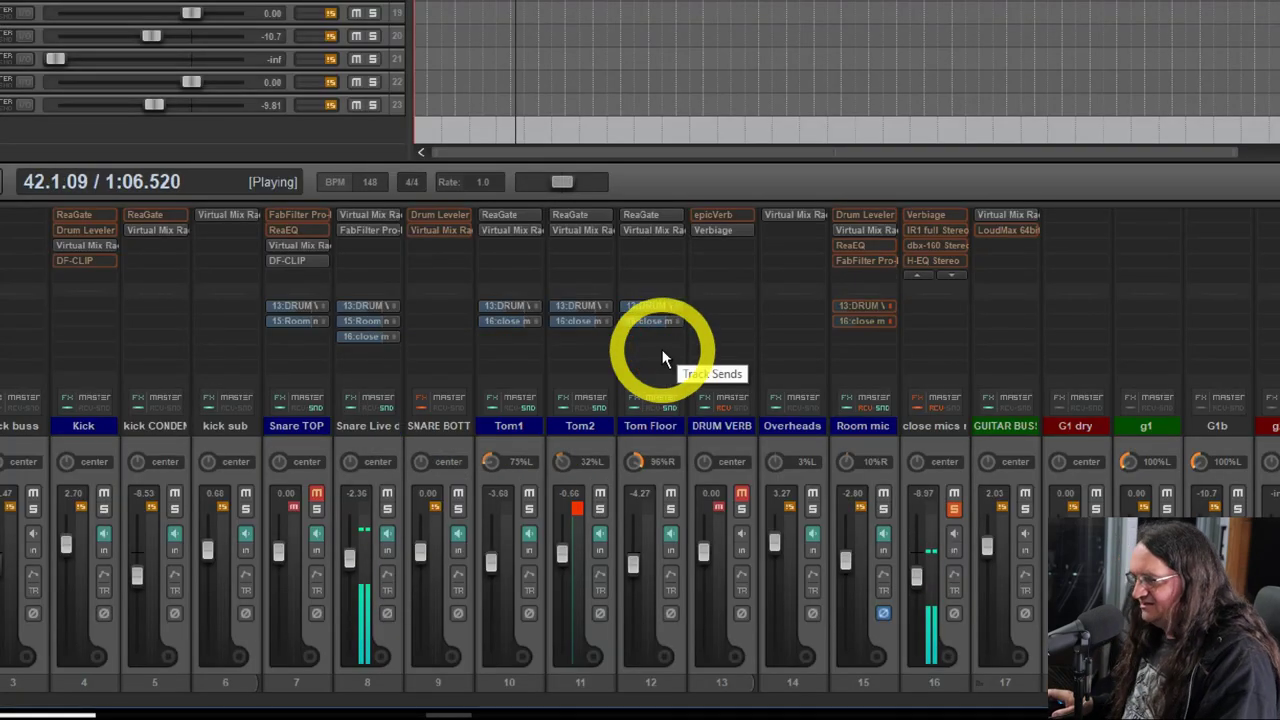
{"action": "left_click", "coordinate": [367, 230], "text": "shift"}
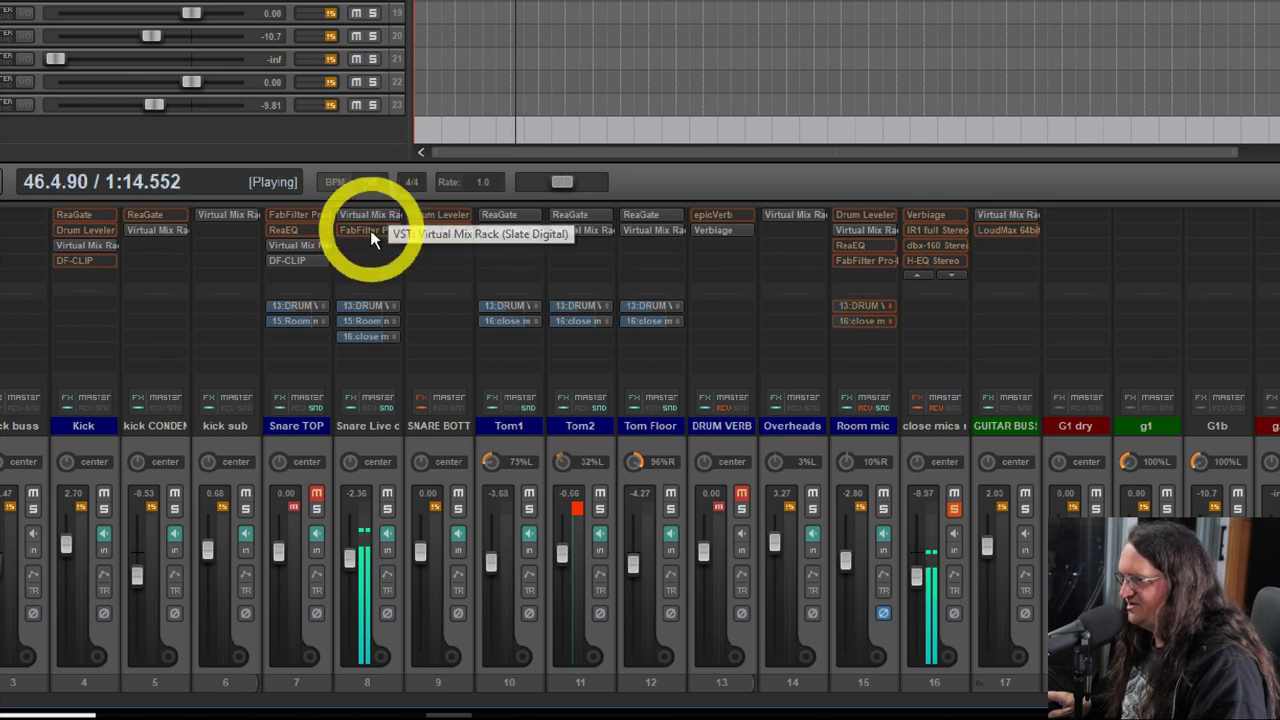
{"action": "left_click_drag", "start_coordinate": [370, 230], "coordinate": [366, 214]}
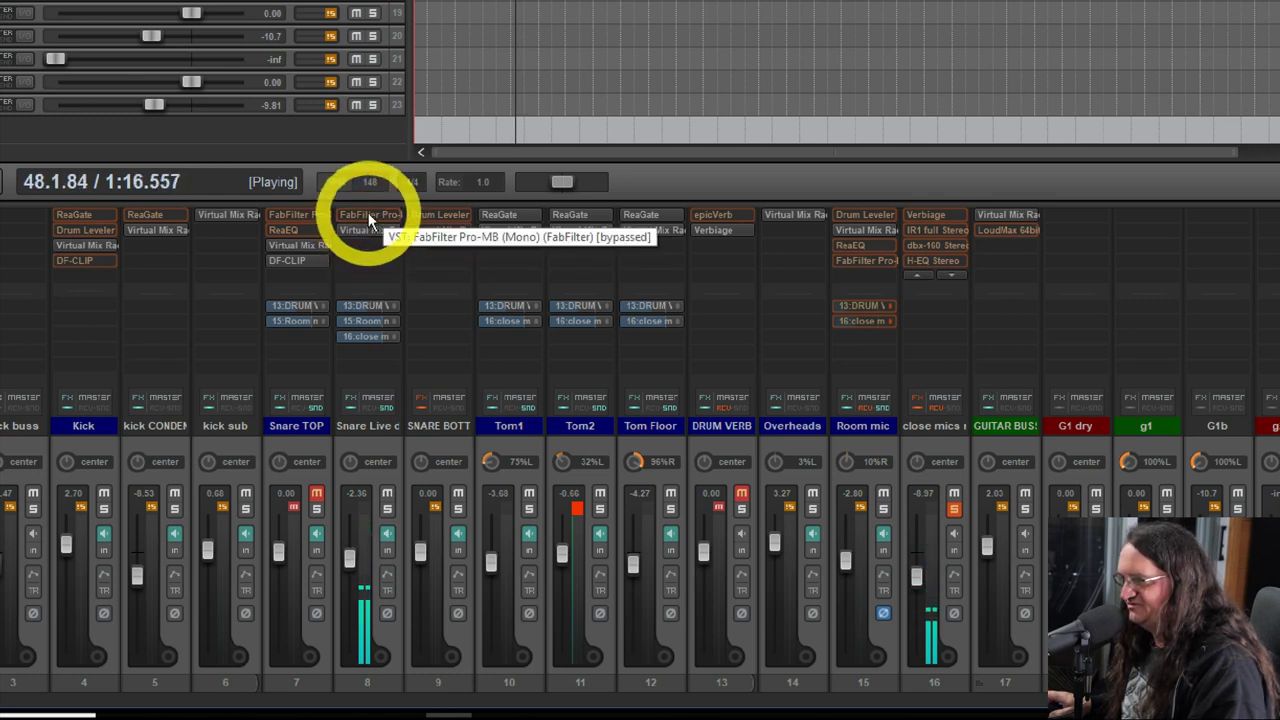
{"action": "left_click", "coordinate": [369, 216], "text": "shift"}
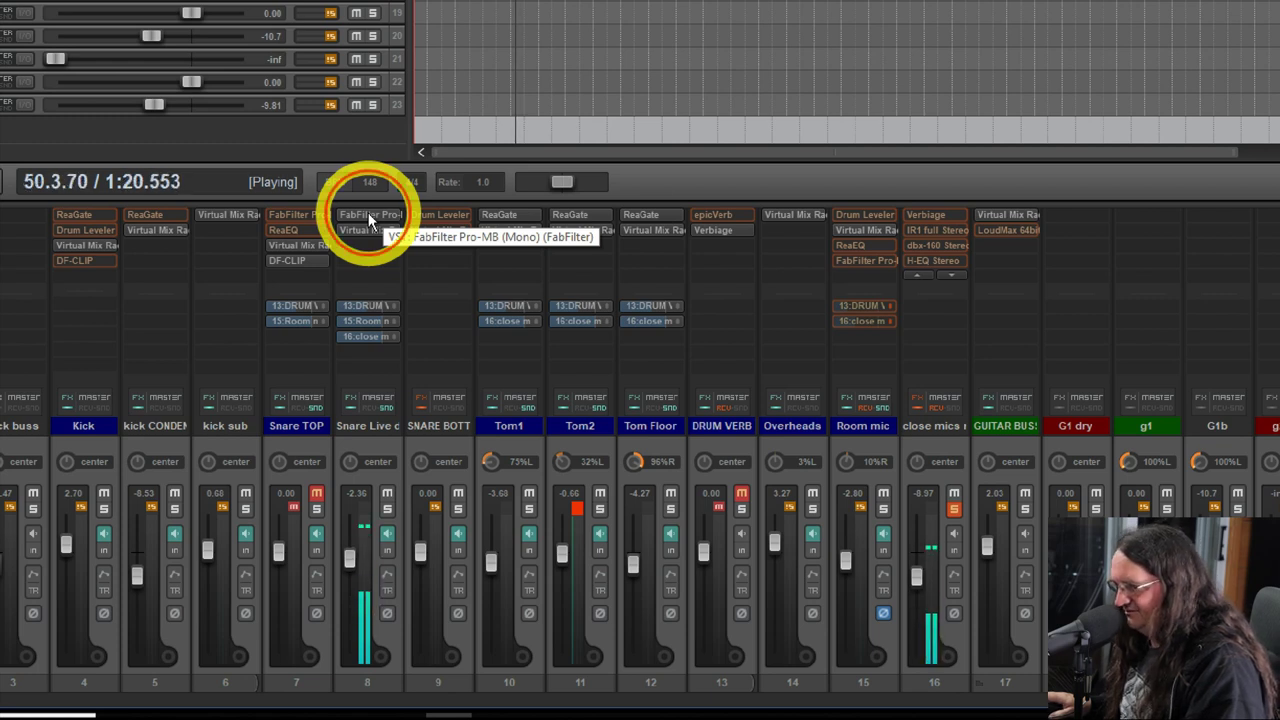
{"action": "left_click", "coordinate": [369, 216]}
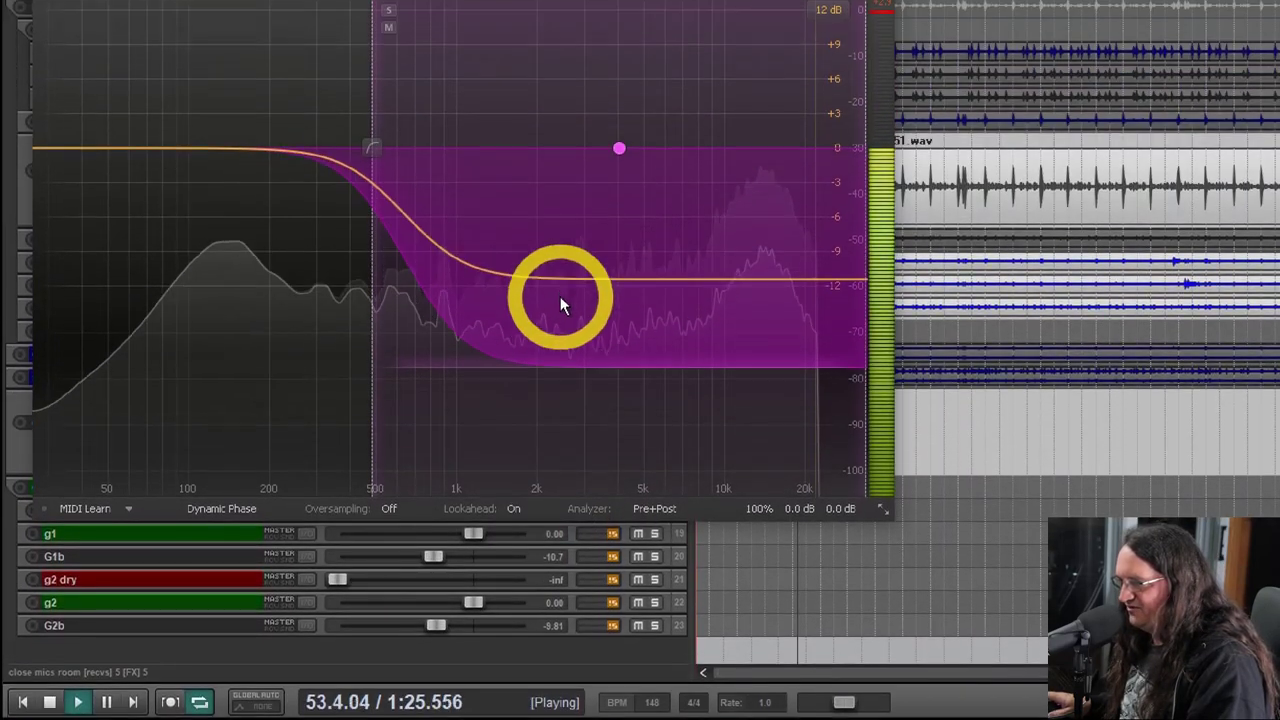
{"action": "left_click", "coordinate": [558, 415]}
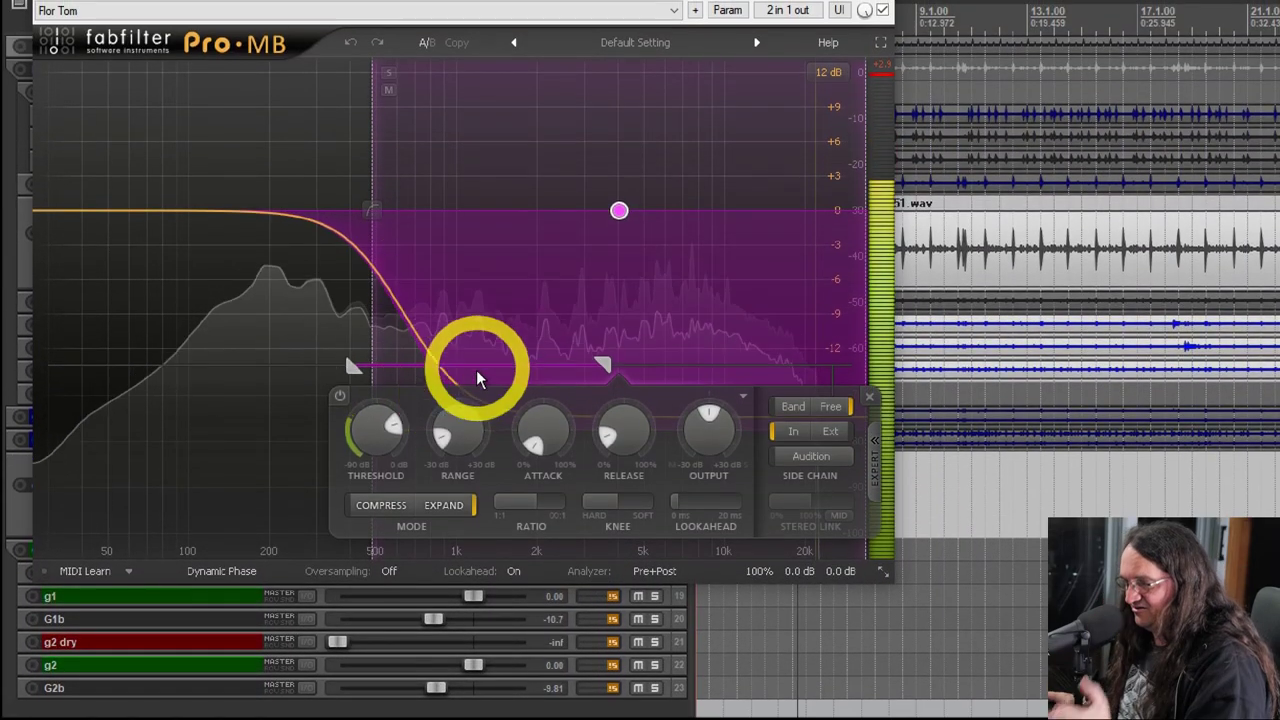
{"action": "mouse_move", "coordinate": [392, 419]}
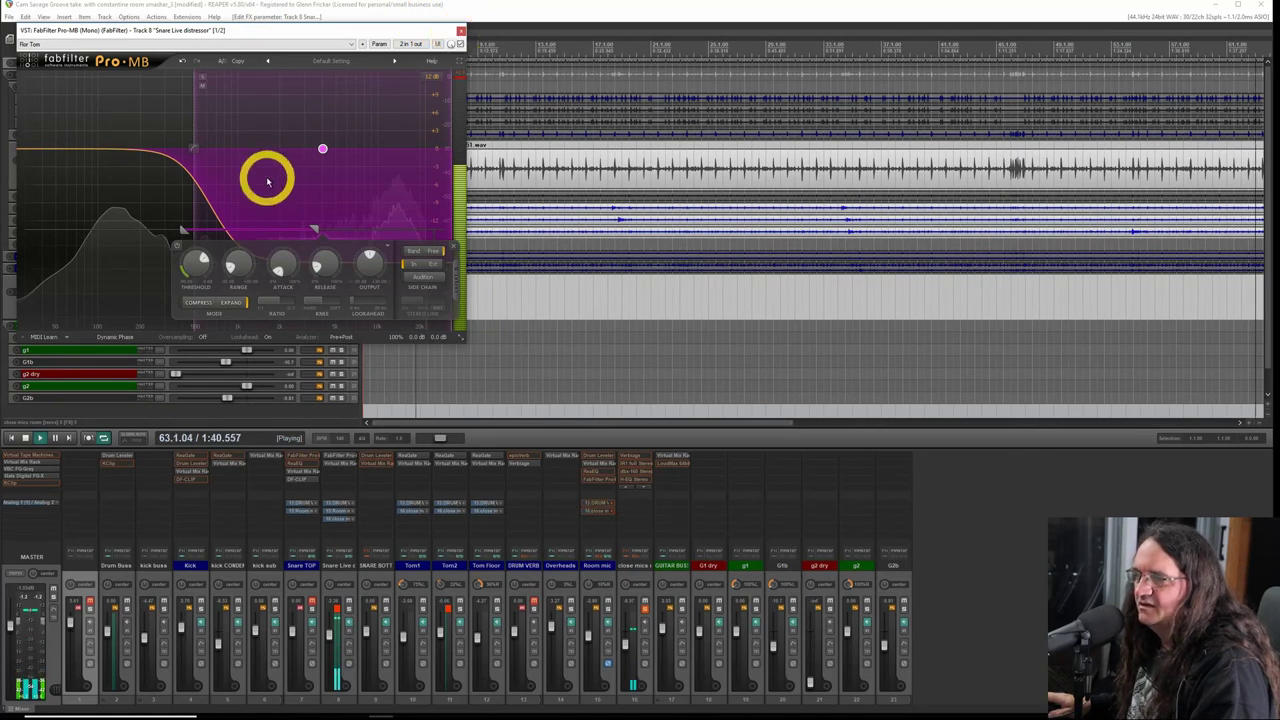
Close the multiband compressor, move SSLEQ Stereo to the top of close mics room's chain, and open it.
{"action": "left_click", "coordinate": [460, 33]}
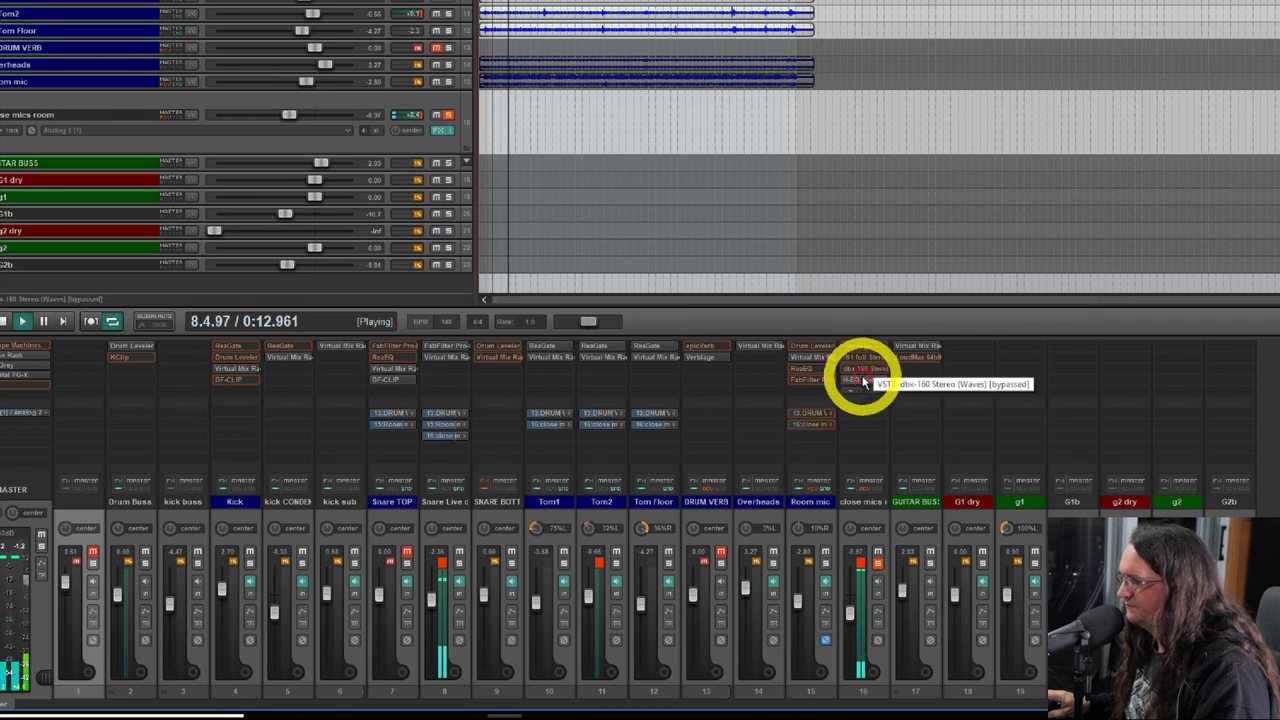
{"action": "left_click_drag", "start_coordinate": [866, 372], "coordinate": [874, 291]}
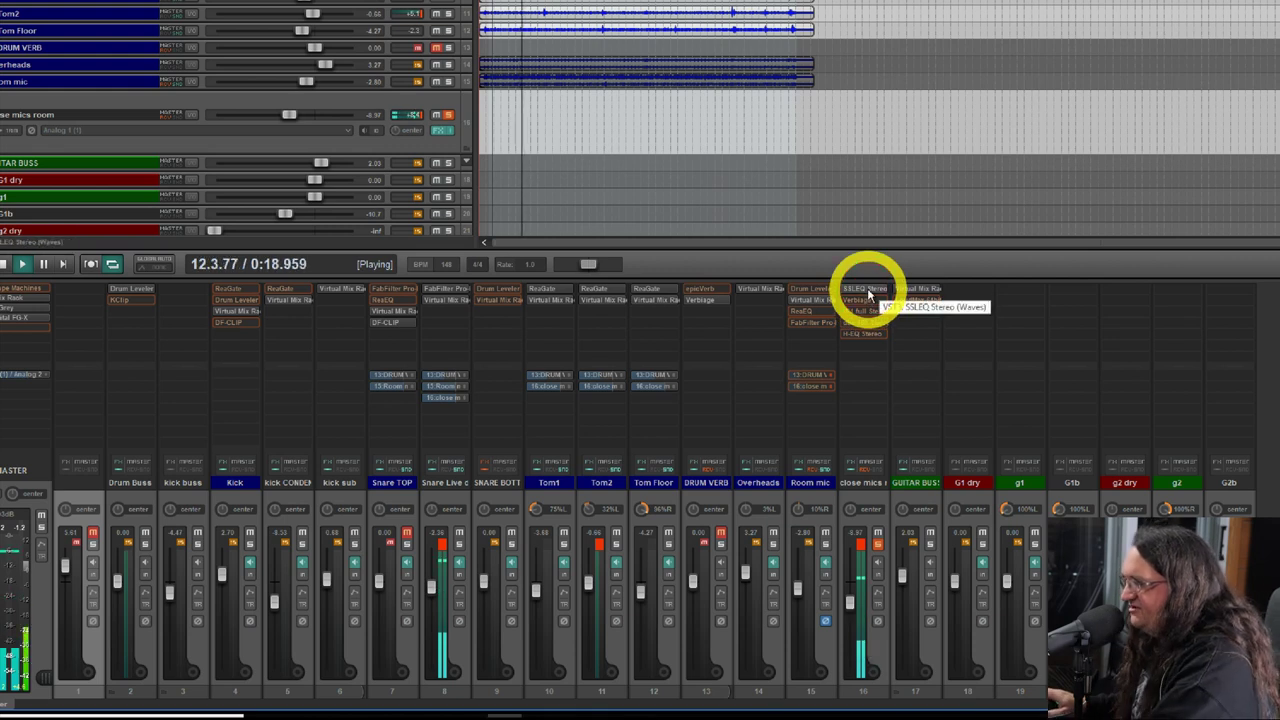
{"action": "left_click", "coordinate": [867, 288]}
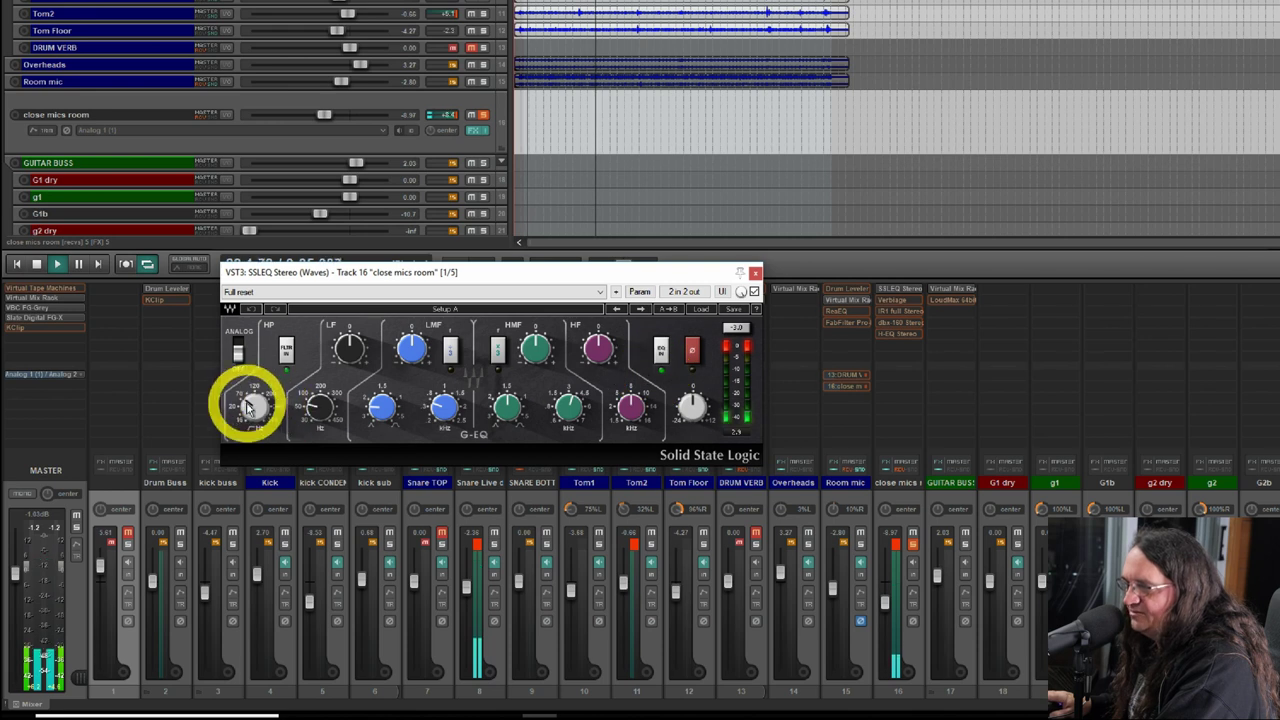
Raise the SSLEQ high-pass frequency on close mics room, compare with EQ IN off, then fine-tune it.
{"action": "left_click_drag", "start_coordinate": [250, 405], "coordinate": [266, 343]}
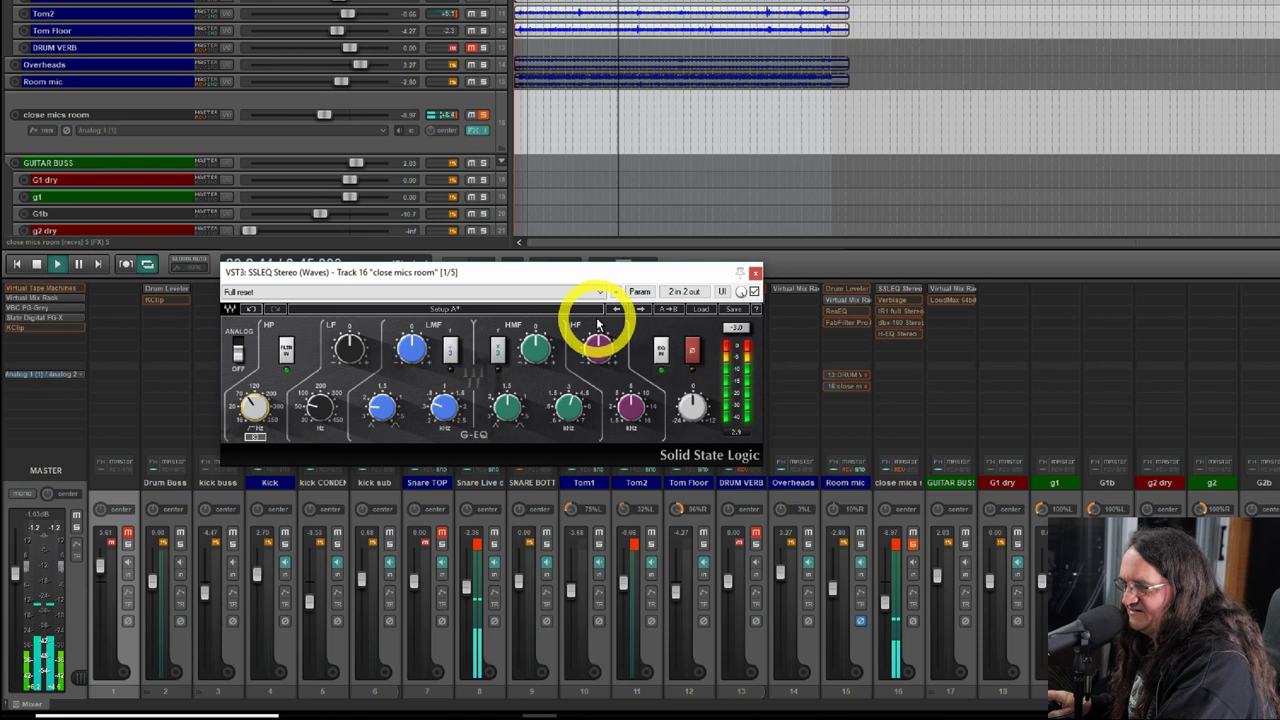
{"action": "left_click", "coordinate": [745, 355]}
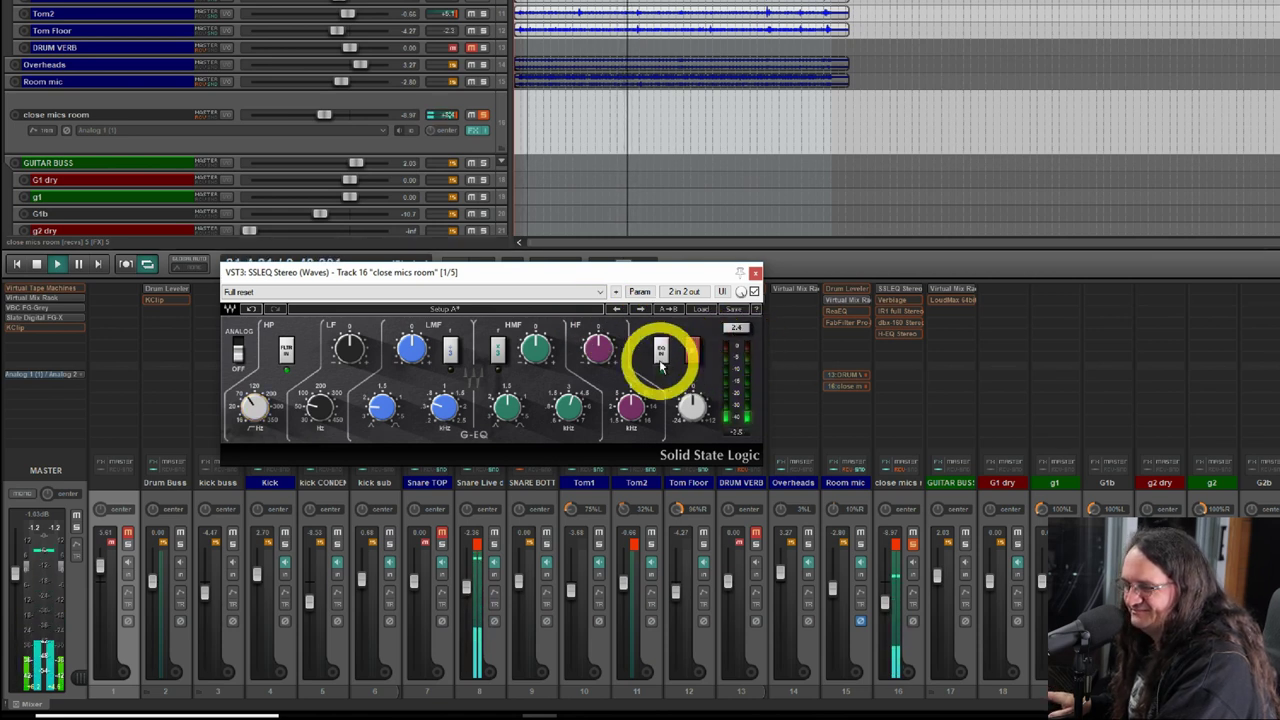
{"action": "left_click", "coordinate": [257, 407]}
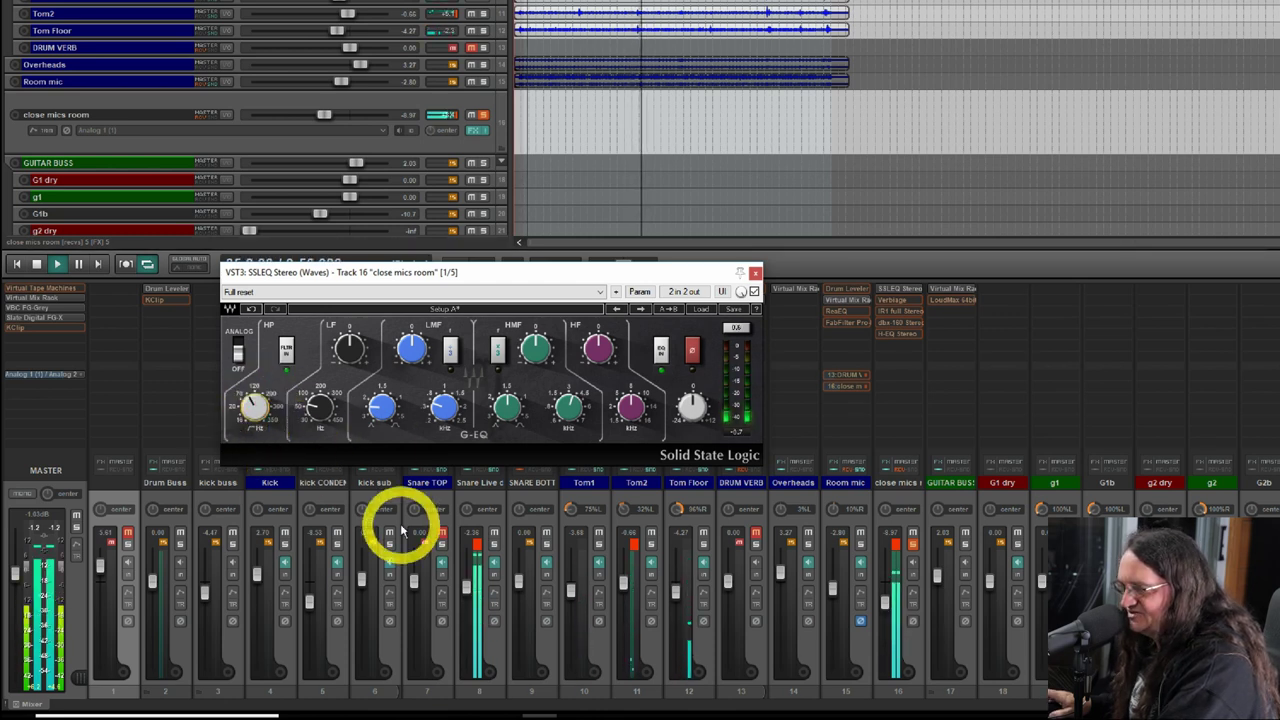
{"action": "mouse_move", "coordinate": [255, 410]}
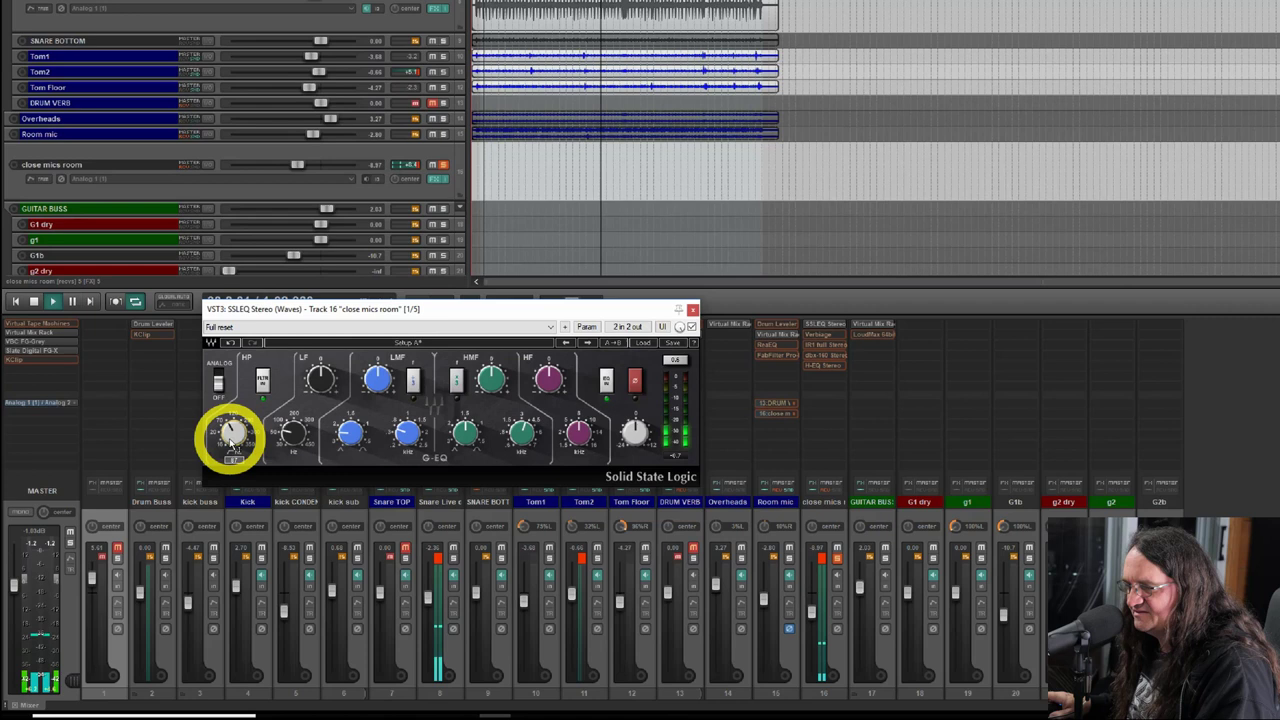
{"action": "left_click_drag", "start_coordinate": [231, 438], "coordinate": [232, 428]}
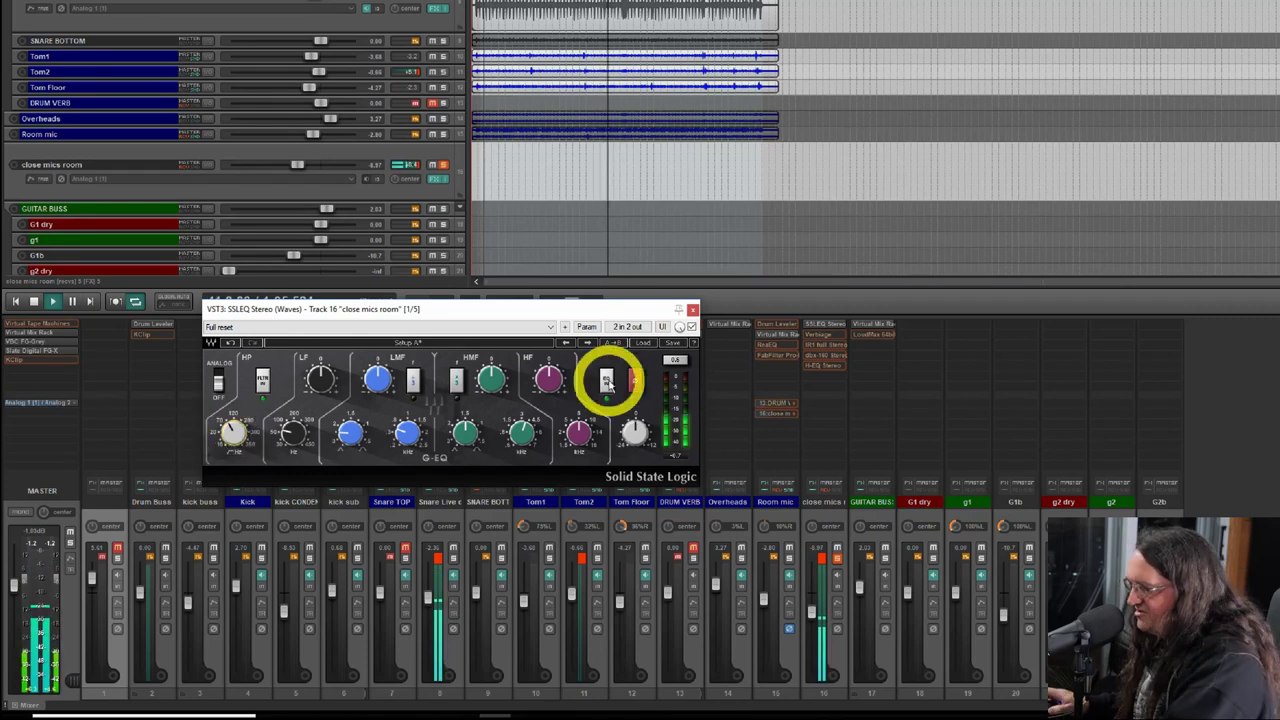
Close the SSLEQ, select the DRUM VERB track, and solo close mics room.
{"action": "left_click", "coordinate": [692, 309]}
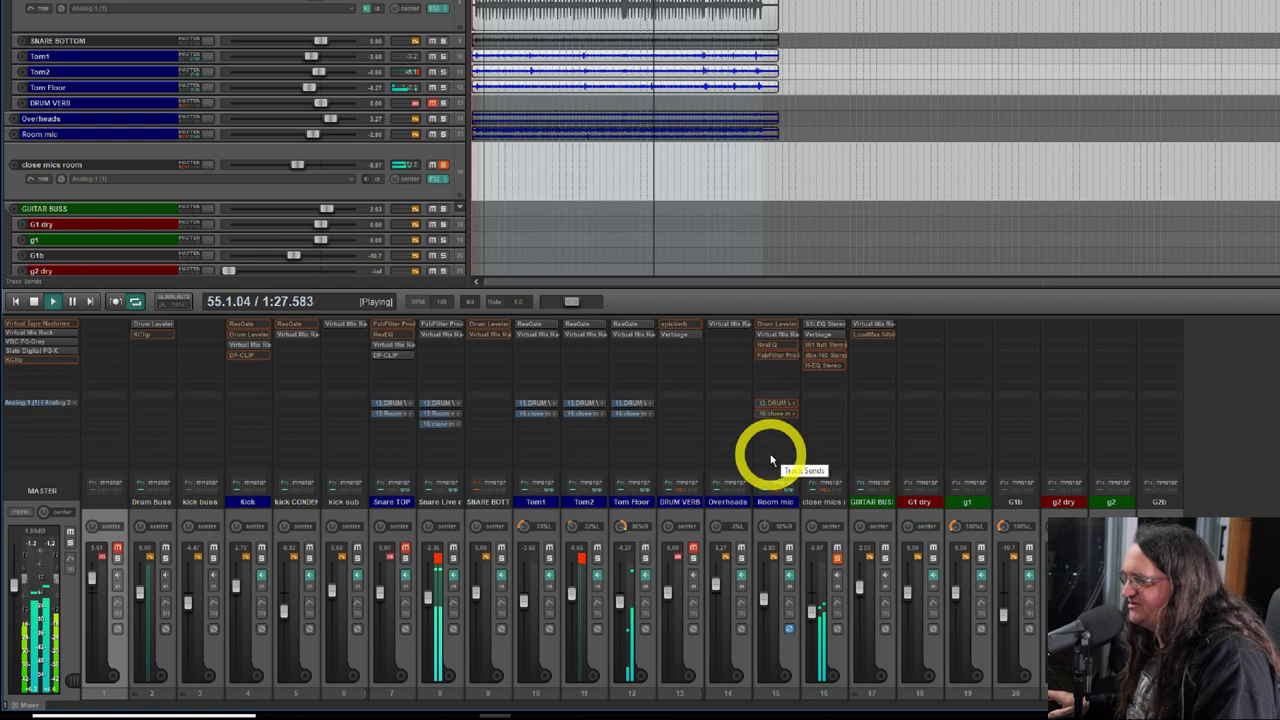
{"action": "left_click", "coordinate": [695, 565]}
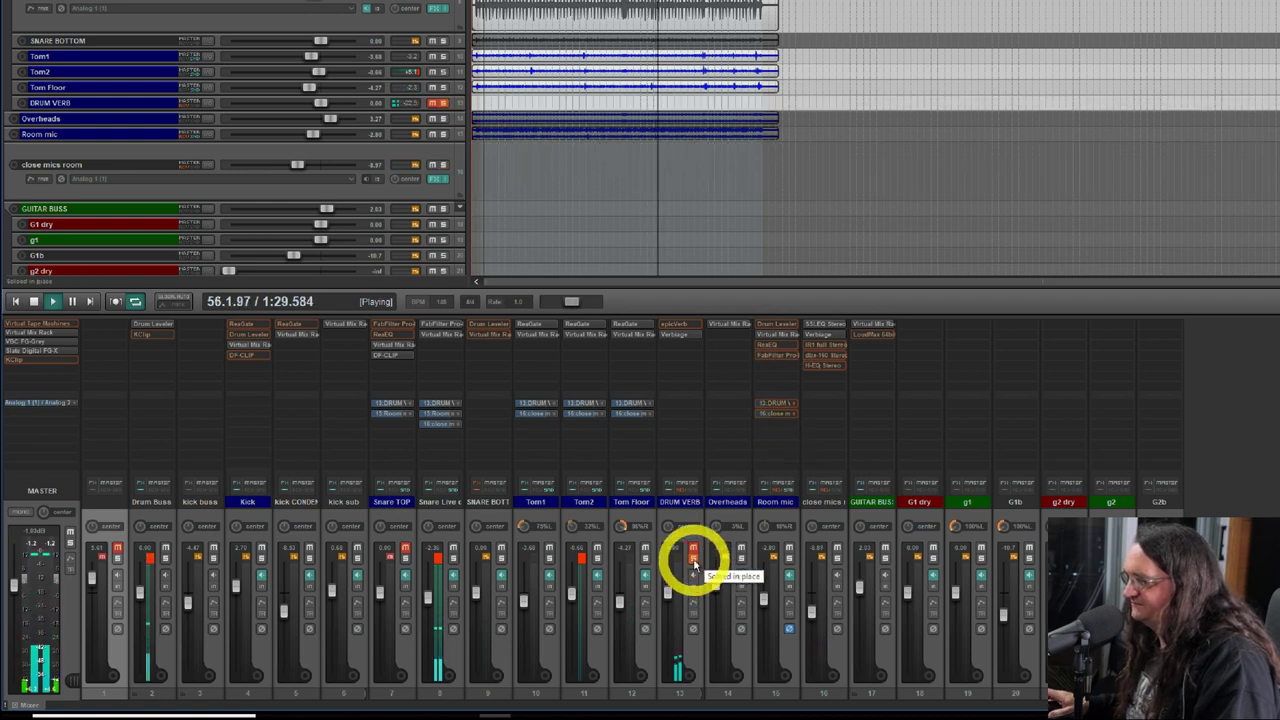
{"action": "left_click", "coordinate": [837, 560]}
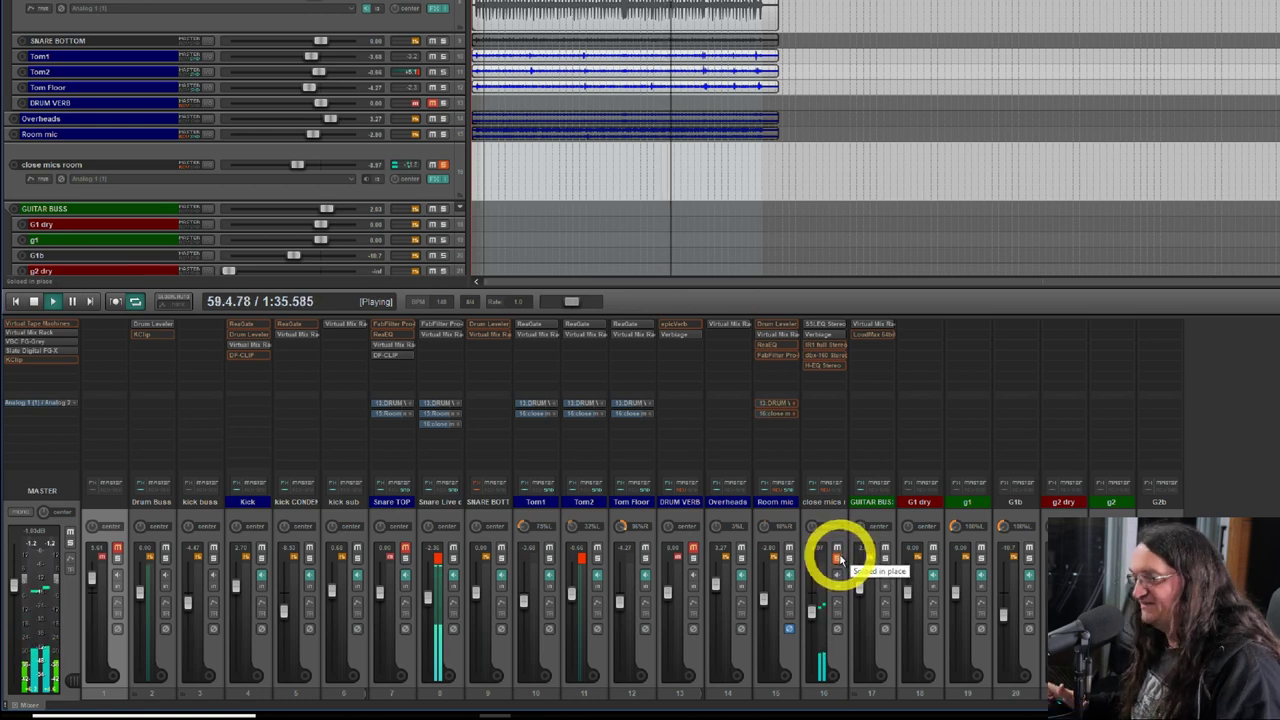
Open the dbx-160 on close mics room, move its window near the mixer, and enable it.
{"action": "double_click", "coordinate": [820, 354]}
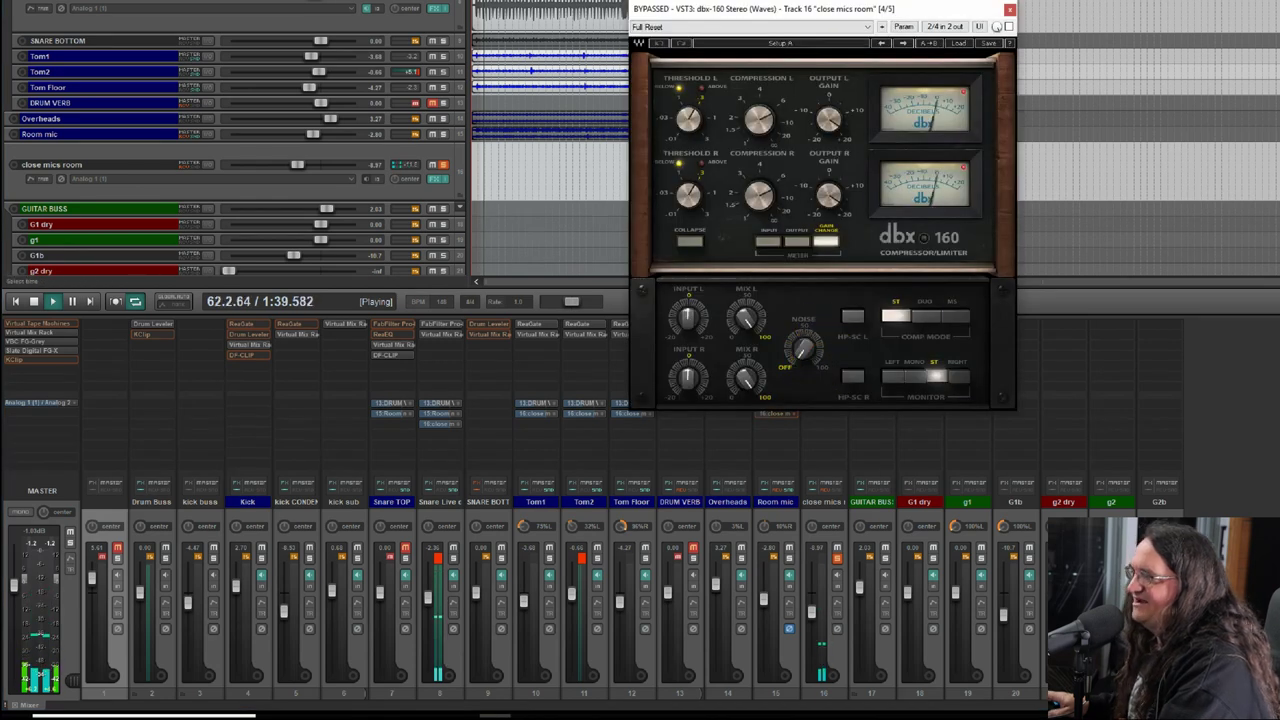
{"action": "left_click_drag", "start_coordinate": [801, 12], "coordinate": [425, 206]}
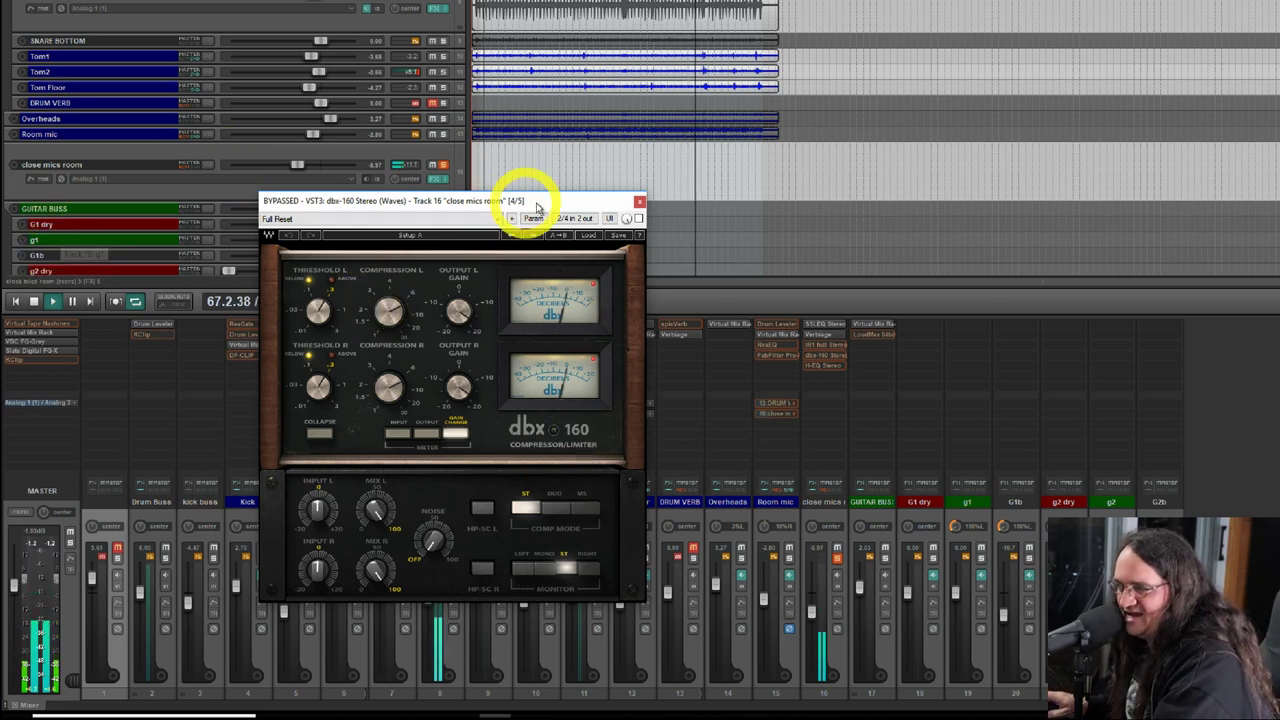
{"action": "left_click", "coordinate": [637, 218]}
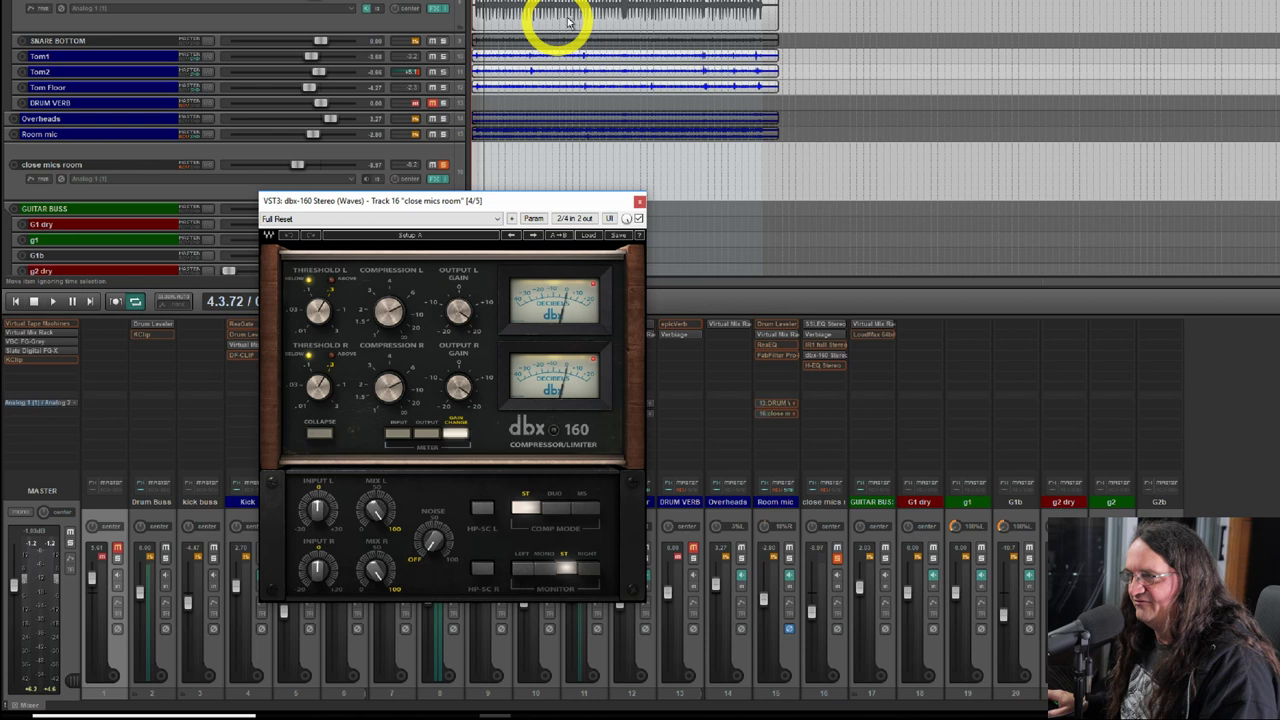
Restart playback from bar 7 and set left threshold to 0.941 and adjust left output gain.
{"action": "left_click", "coordinate": [492, 7]}
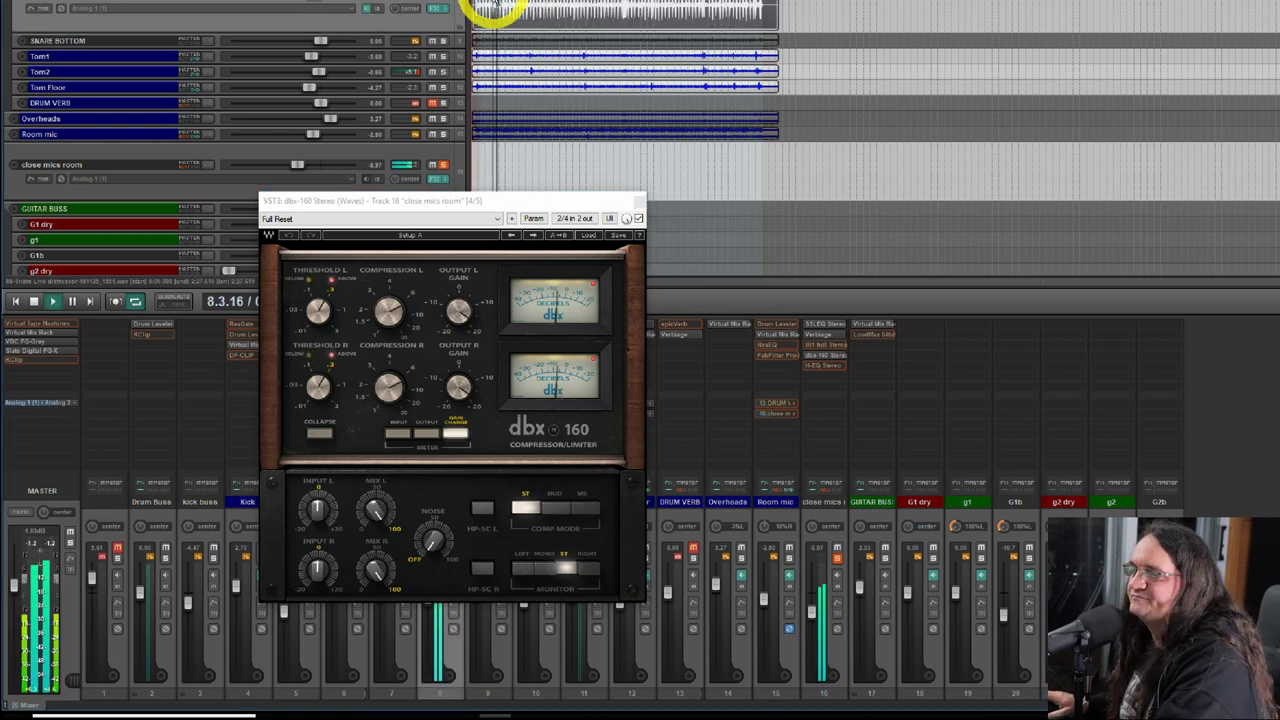
{"action": "key", "text": "space"}
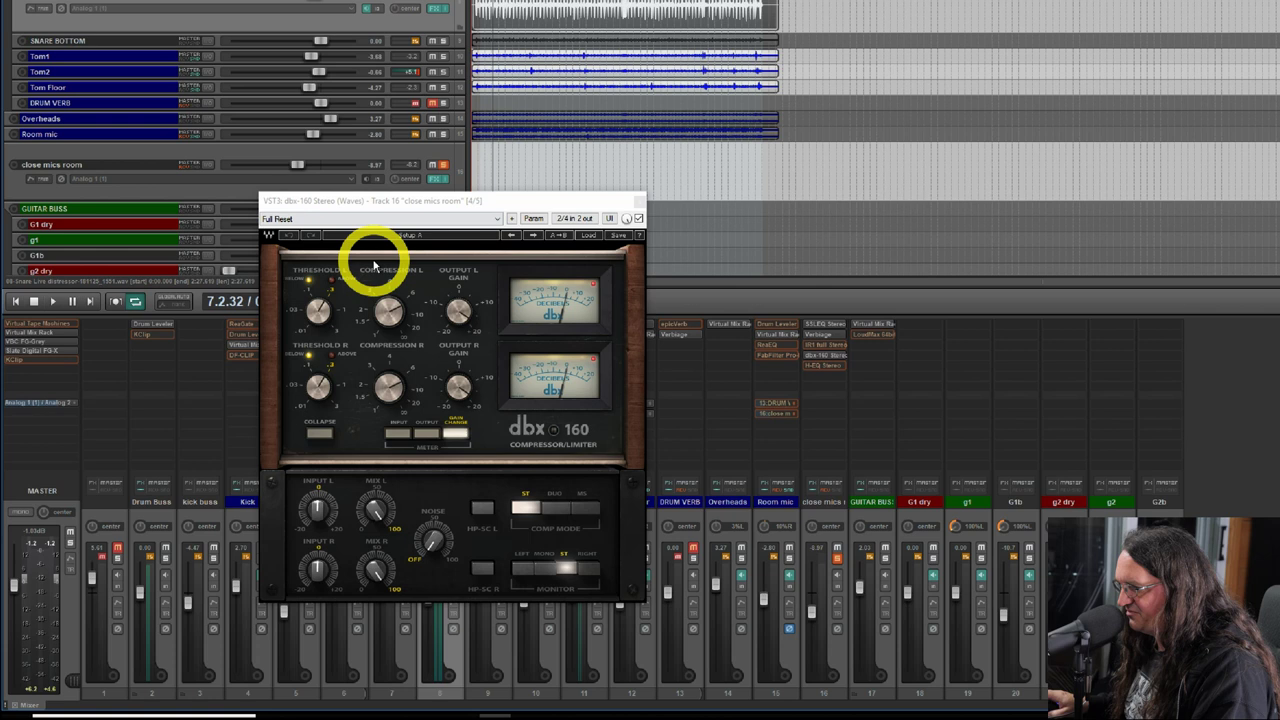
{"action": "key", "text": "space"}
{"action": "left_click_drag", "start_coordinate": [318, 312], "coordinate": [289, 320]}
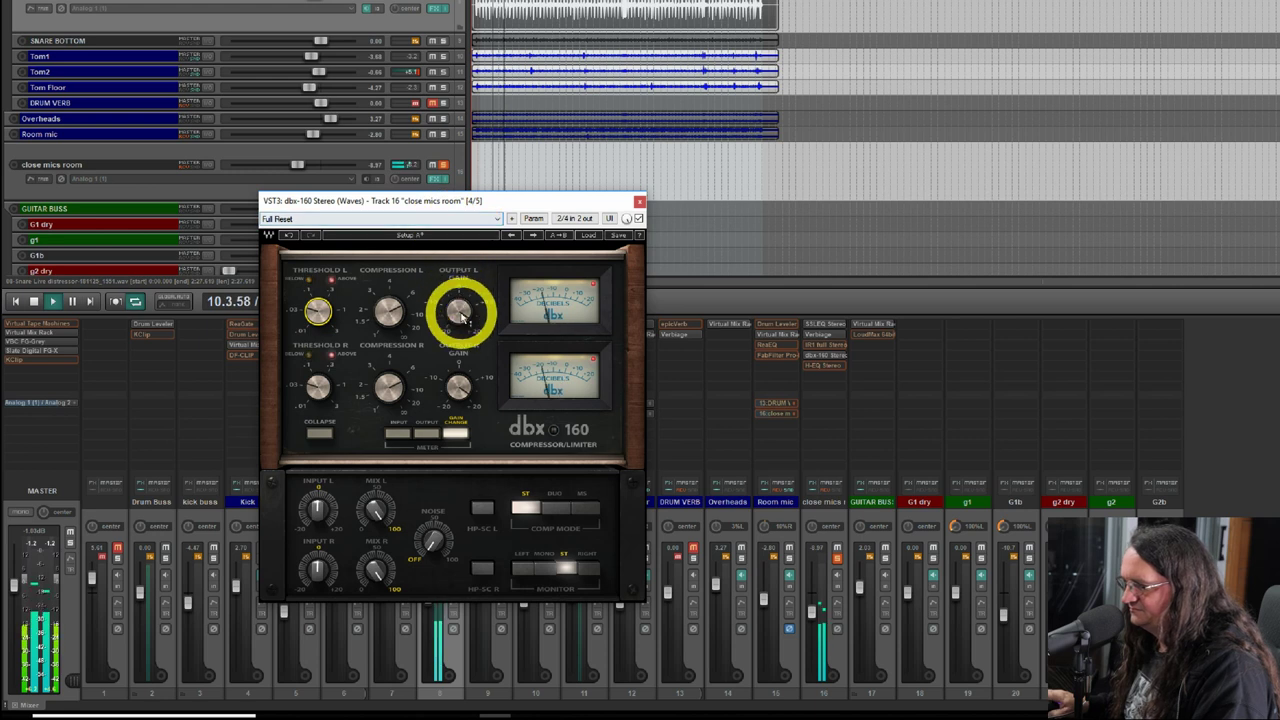
{"action": "left_click_drag", "start_coordinate": [457, 309], "coordinate": [451, 394]}
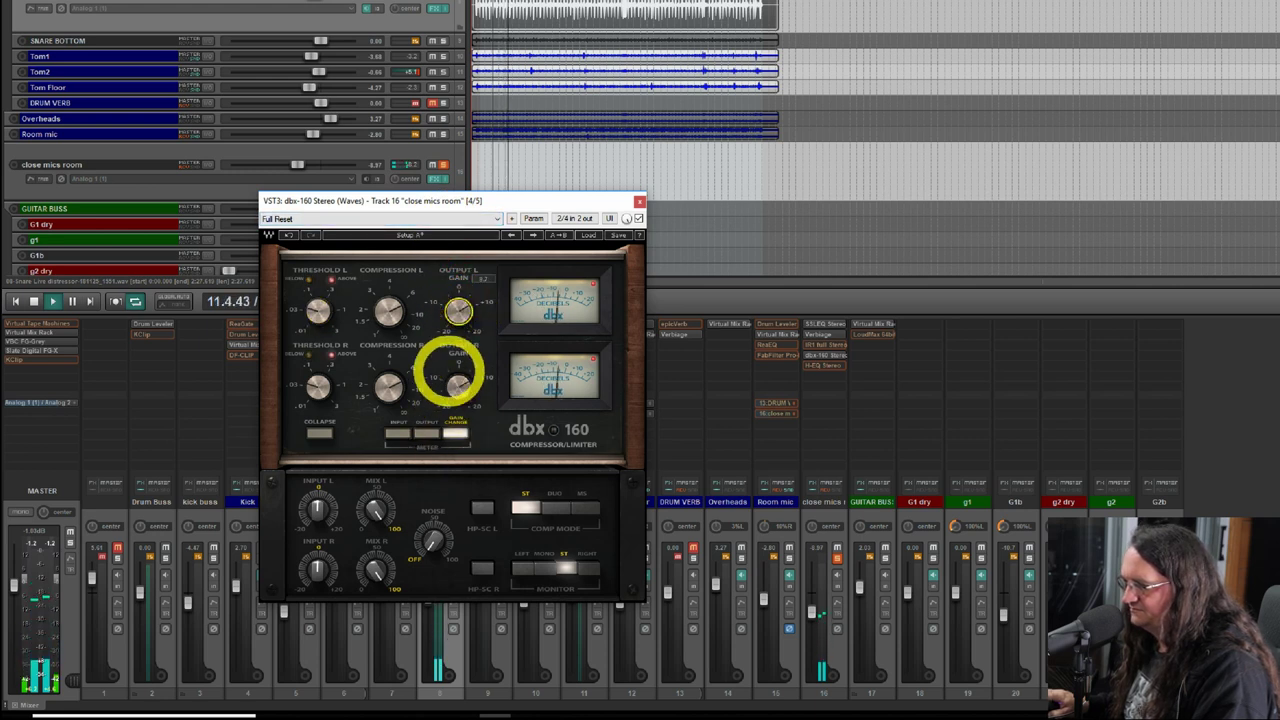
A/B the dbx-160 against bypass and raise close mics room to about -1 dB.
{"action": "left_click", "coordinate": [638, 218]}
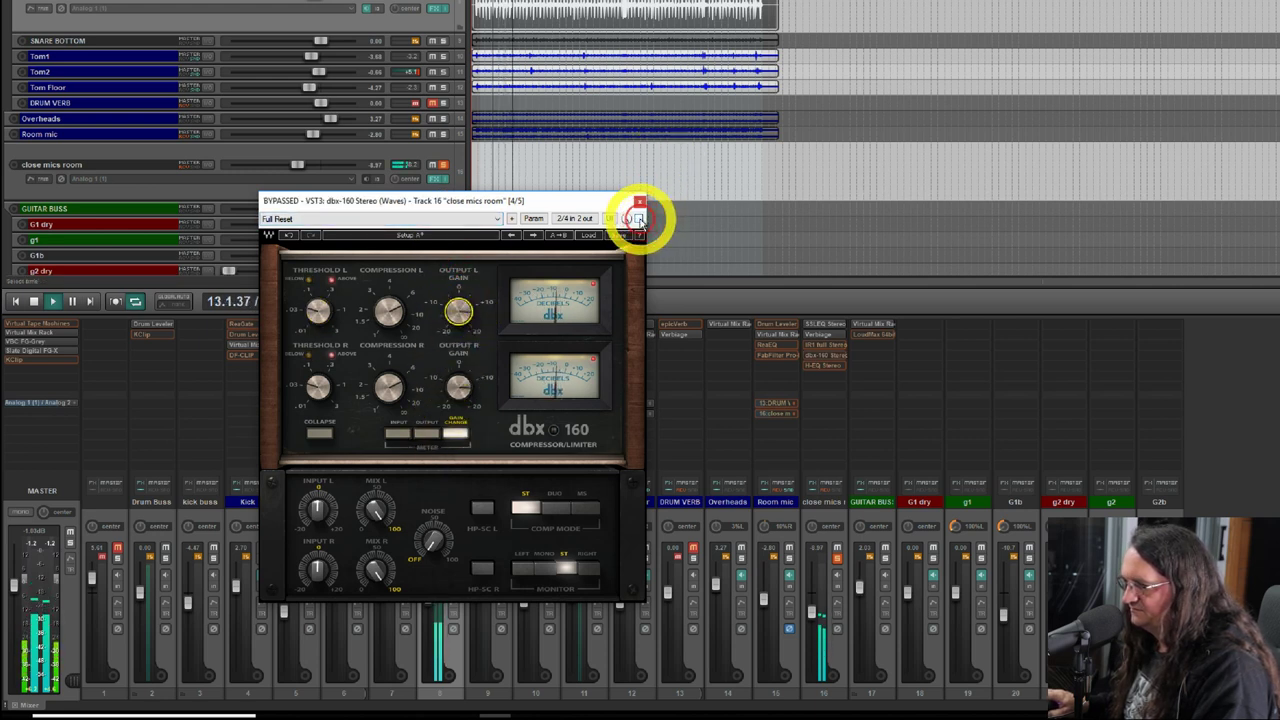
{"action": "left_click", "coordinate": [639, 218]}
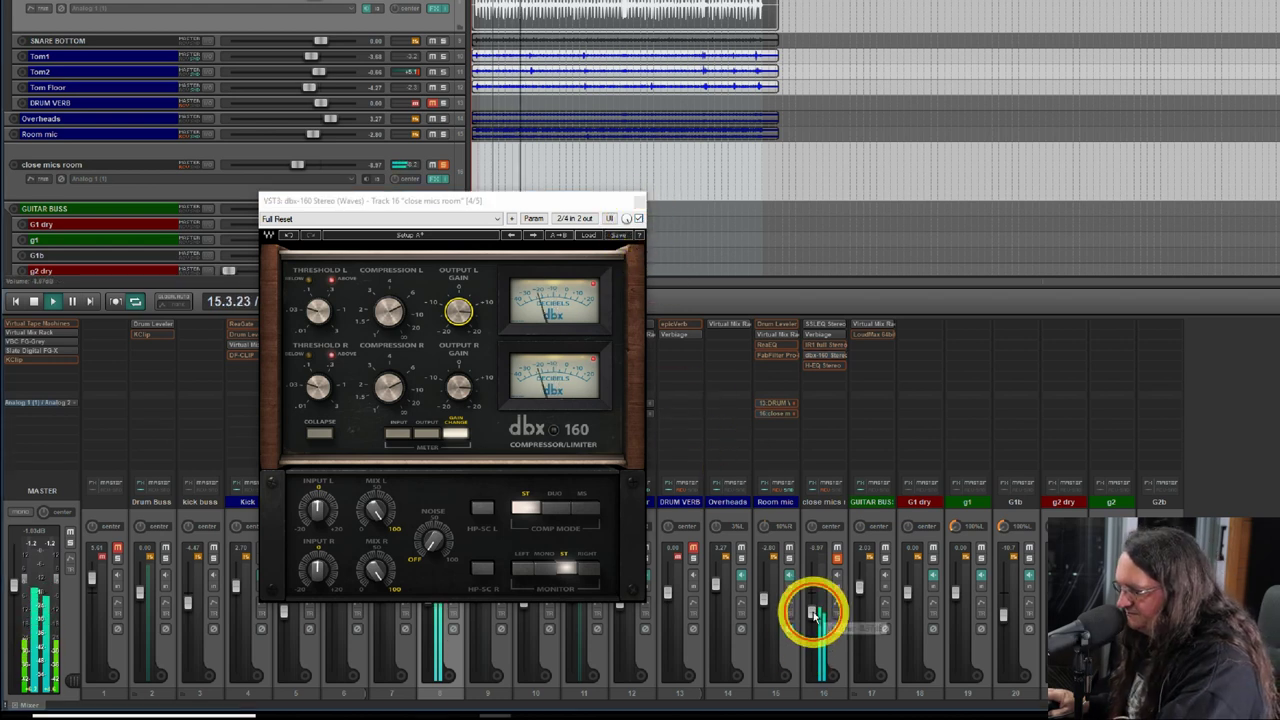
{"action": "left_click_drag", "start_coordinate": [811, 611], "coordinate": [813, 593]}
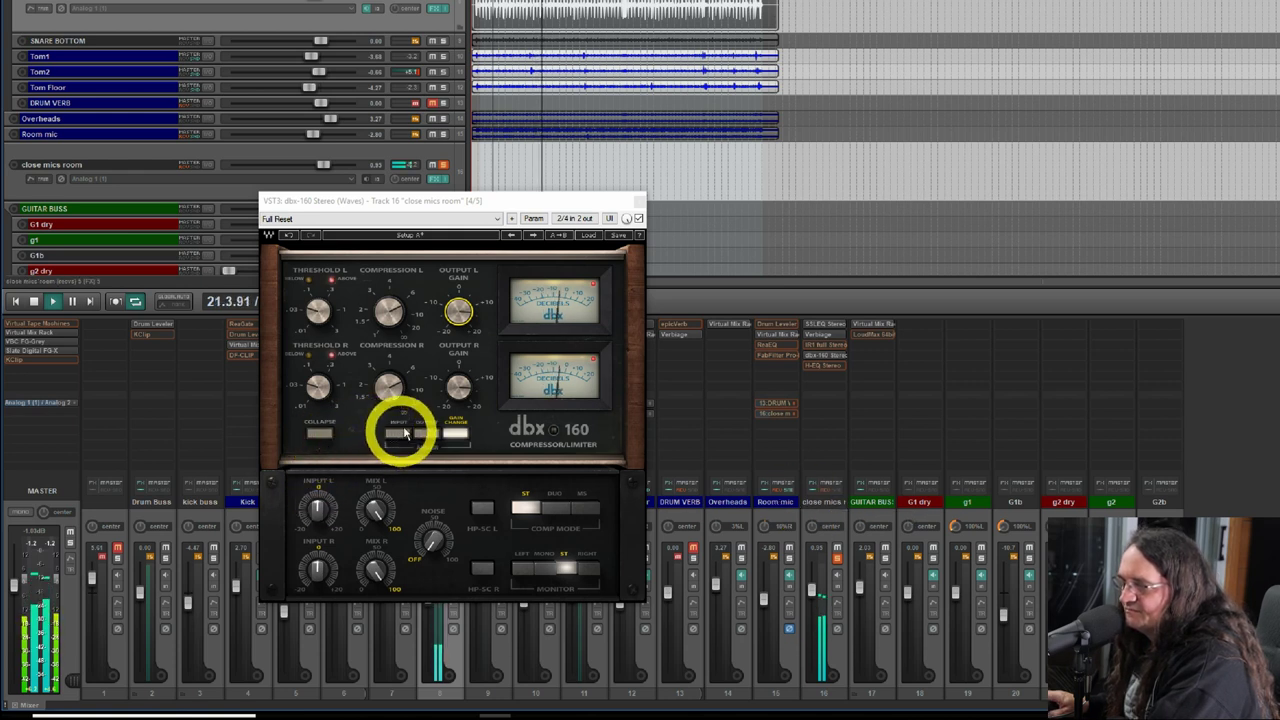
Tweak left compression, raise the close mics room level further, A/B again, and close the dbx-160.
{"action": "left_click_drag", "start_coordinate": [386, 309], "coordinate": [414, 306]}
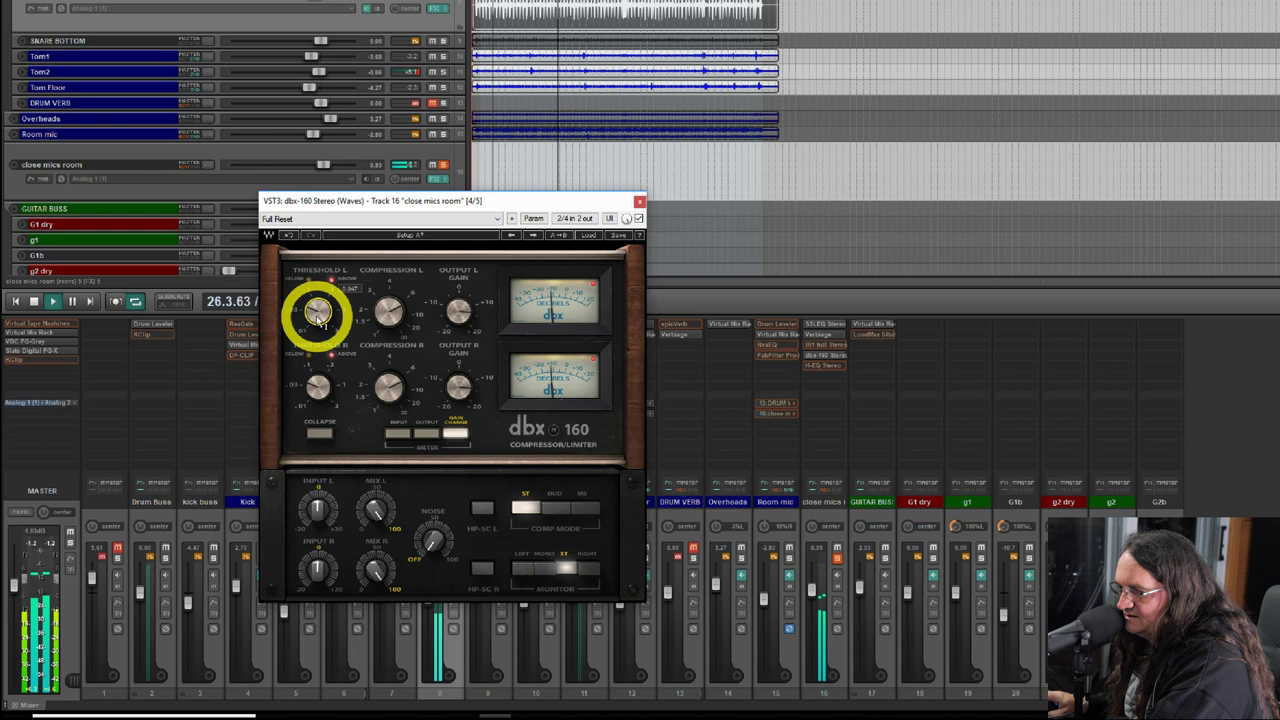
{"action": "mouse_move", "coordinate": [388, 318]}
{"action": "left_mouse_down"}
{"action": "mouse_move", "coordinate": [397, 266]}
{"action": "mouse_move", "coordinate": [390, 312]}
{"action": "left_mouse_up"}
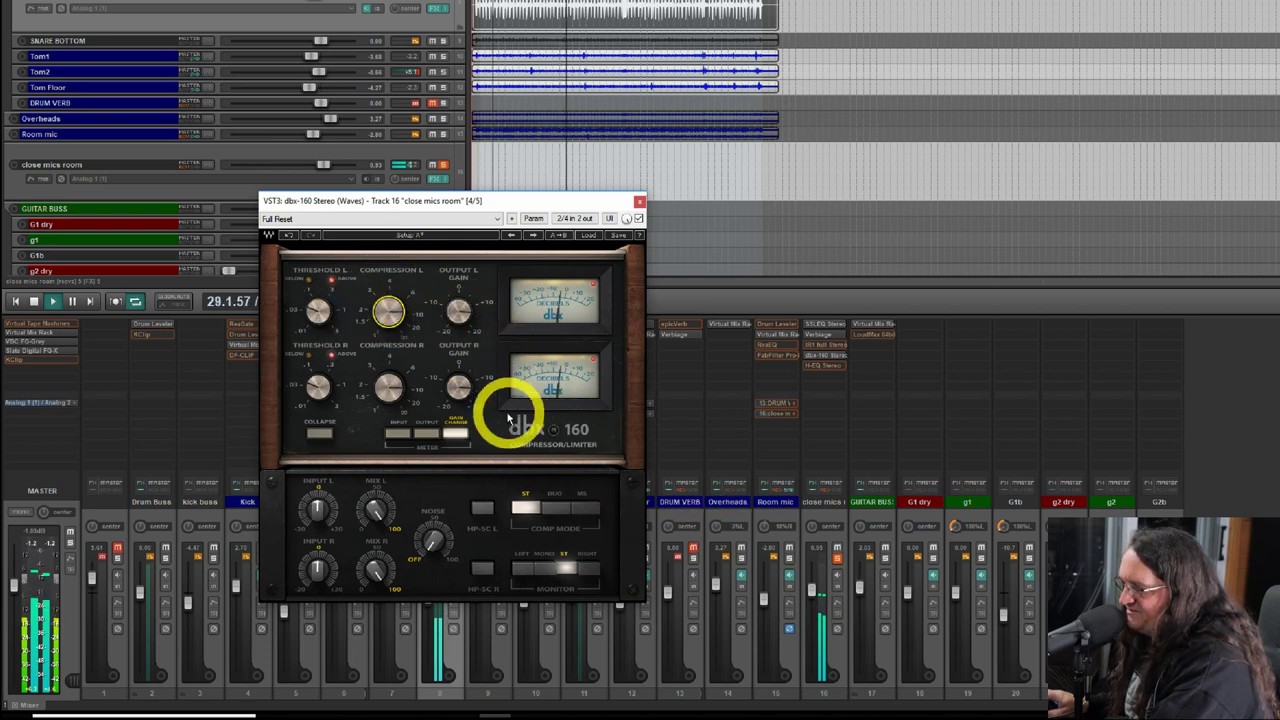
{"action": "left_click_drag", "start_coordinate": [800, 606], "coordinate": [812, 577]}
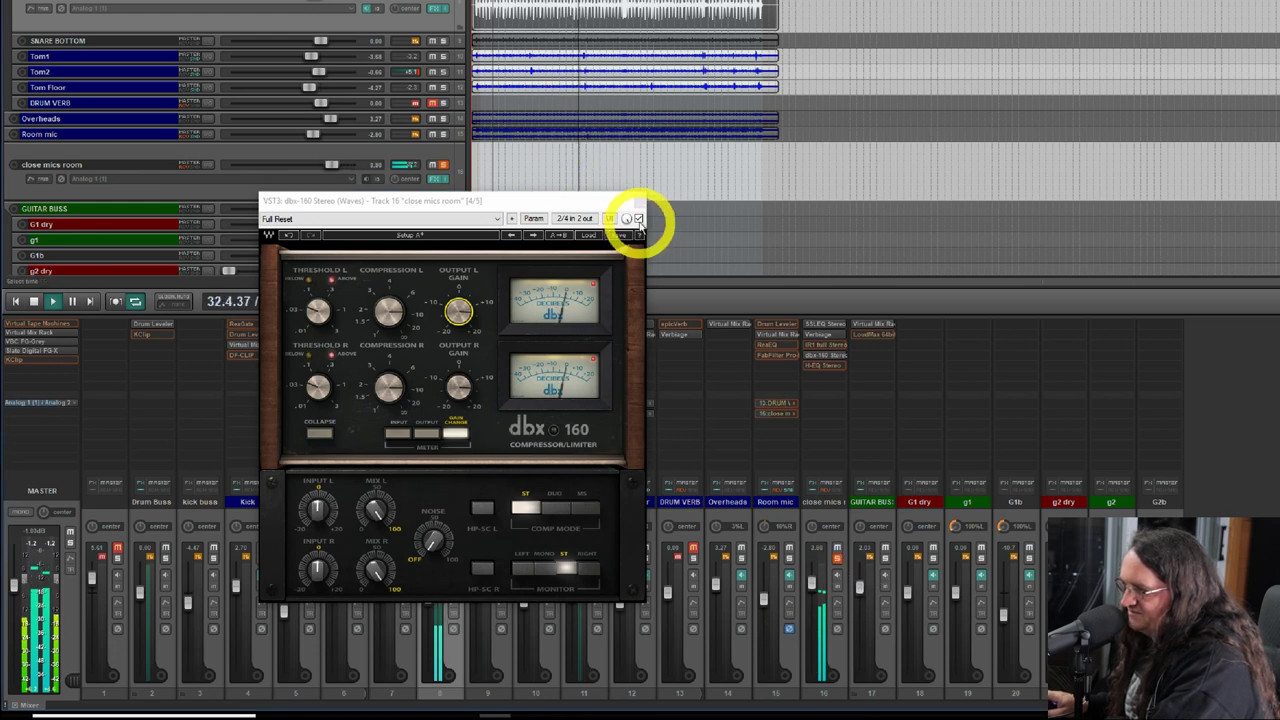
{"action": "left_click", "coordinate": [638, 219]}
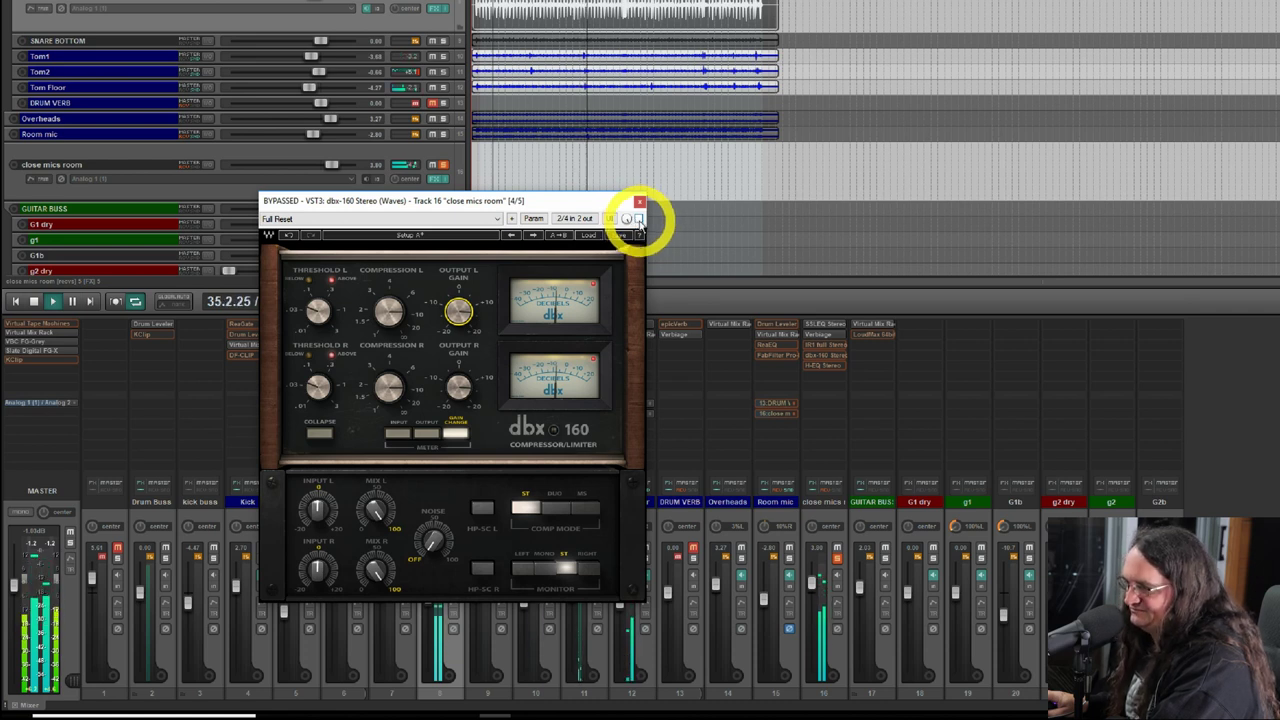
{"action": "left_click", "coordinate": [639, 219]}
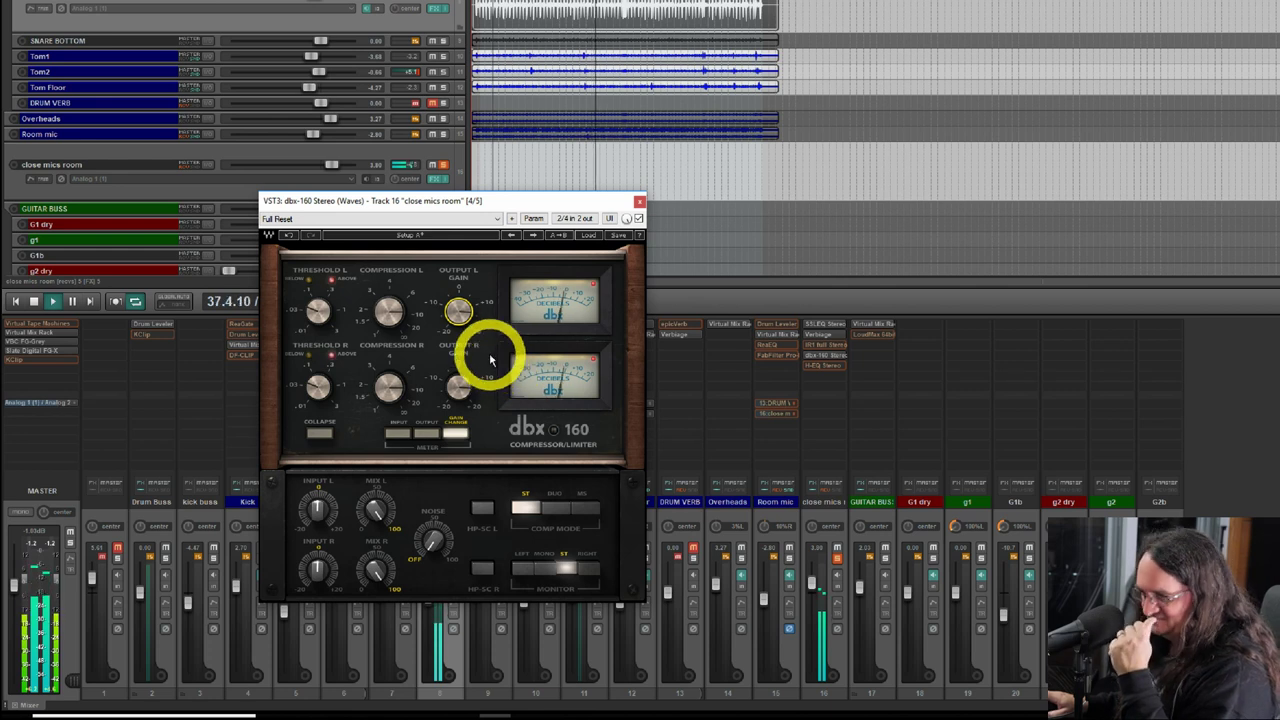
{"action": "left_click", "coordinate": [639, 201]}
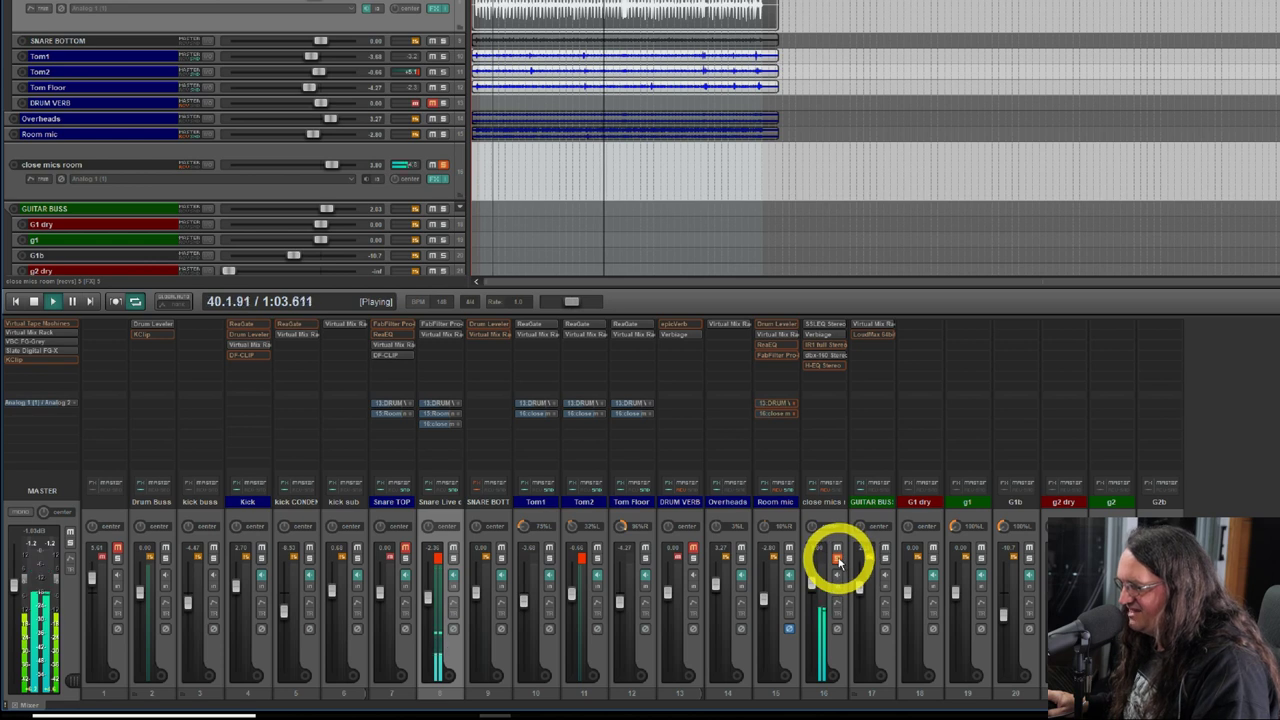
Set the close mics room fader to -4.42 dB, solo the track, and restart playback.
{"action": "left_click", "coordinate": [895, 508]}
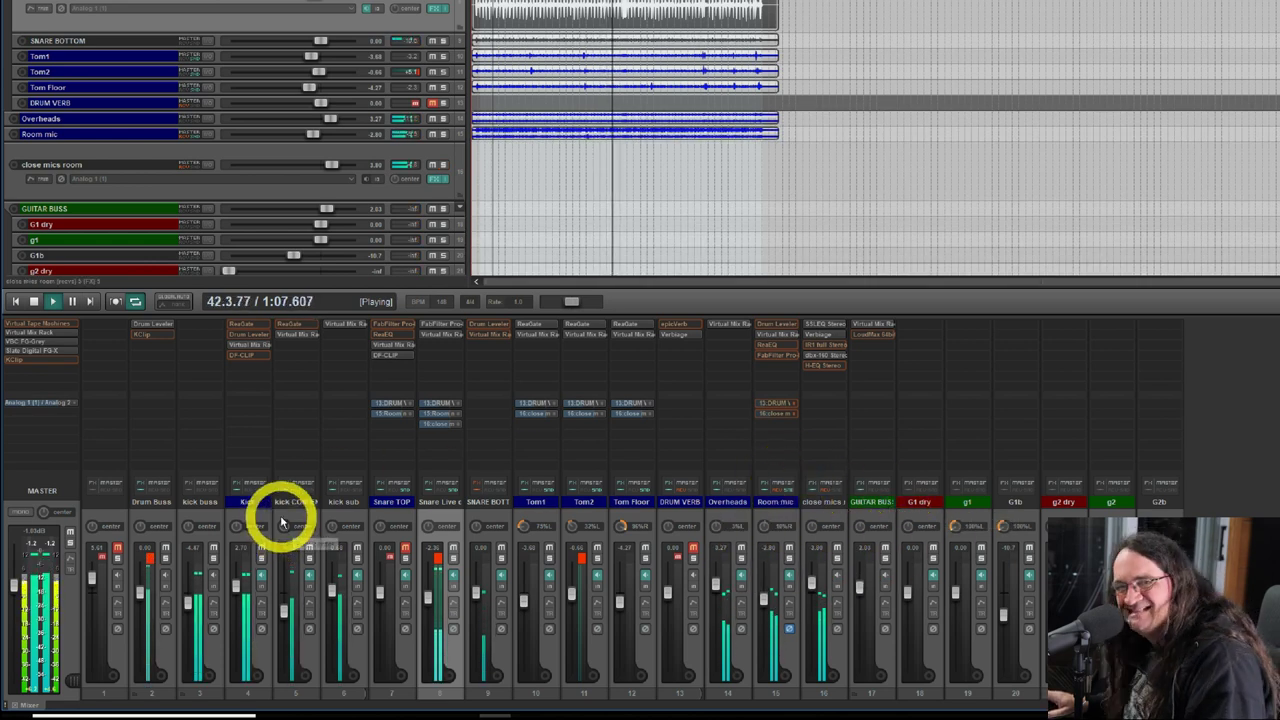
{"action": "key", "text": "space"}
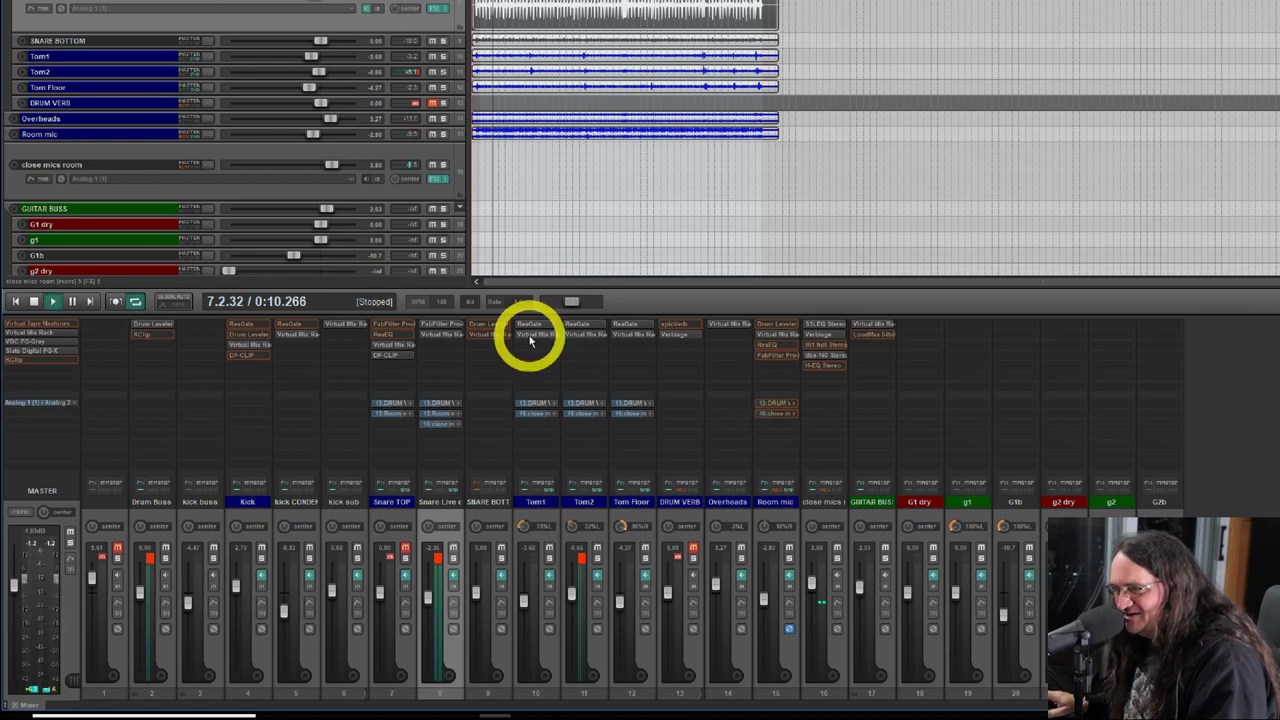
{"action": "key", "text": "space"}
{"action": "left_click_drag", "start_coordinate": [811, 586], "coordinate": [812, 612]}
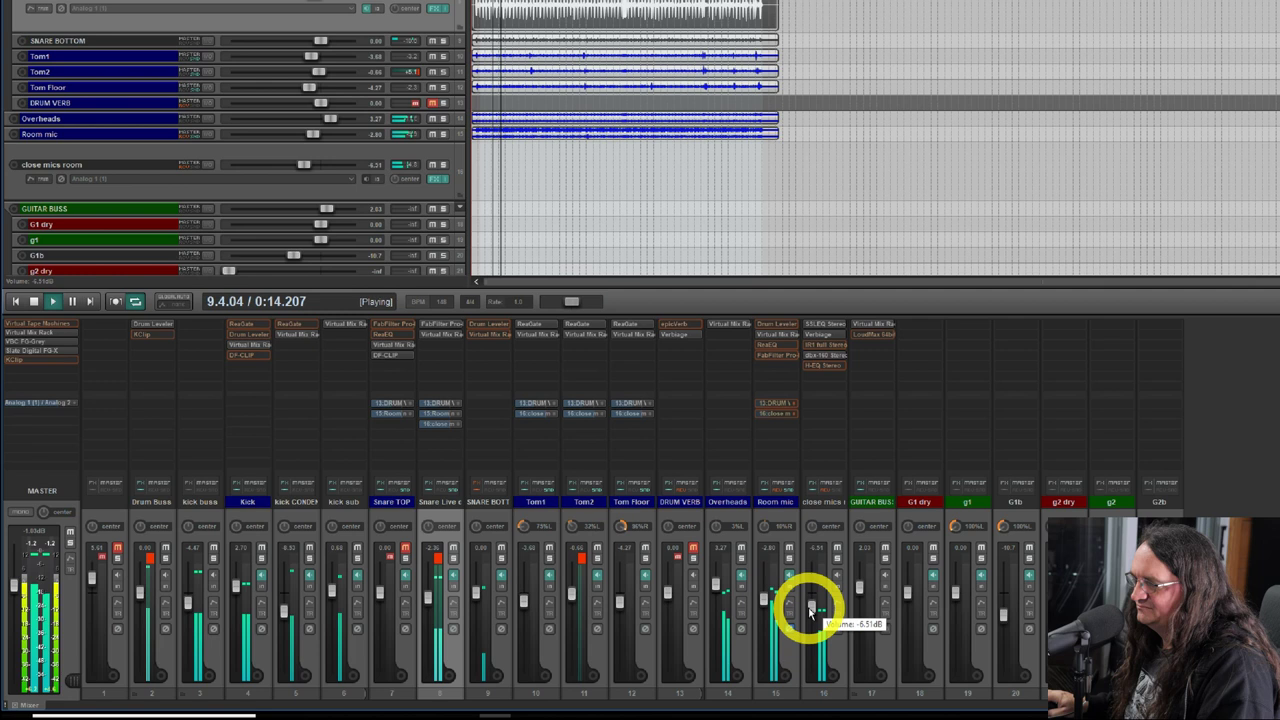
{"action": "left_click_drag", "start_coordinate": [812, 607], "coordinate": [812, 602]}
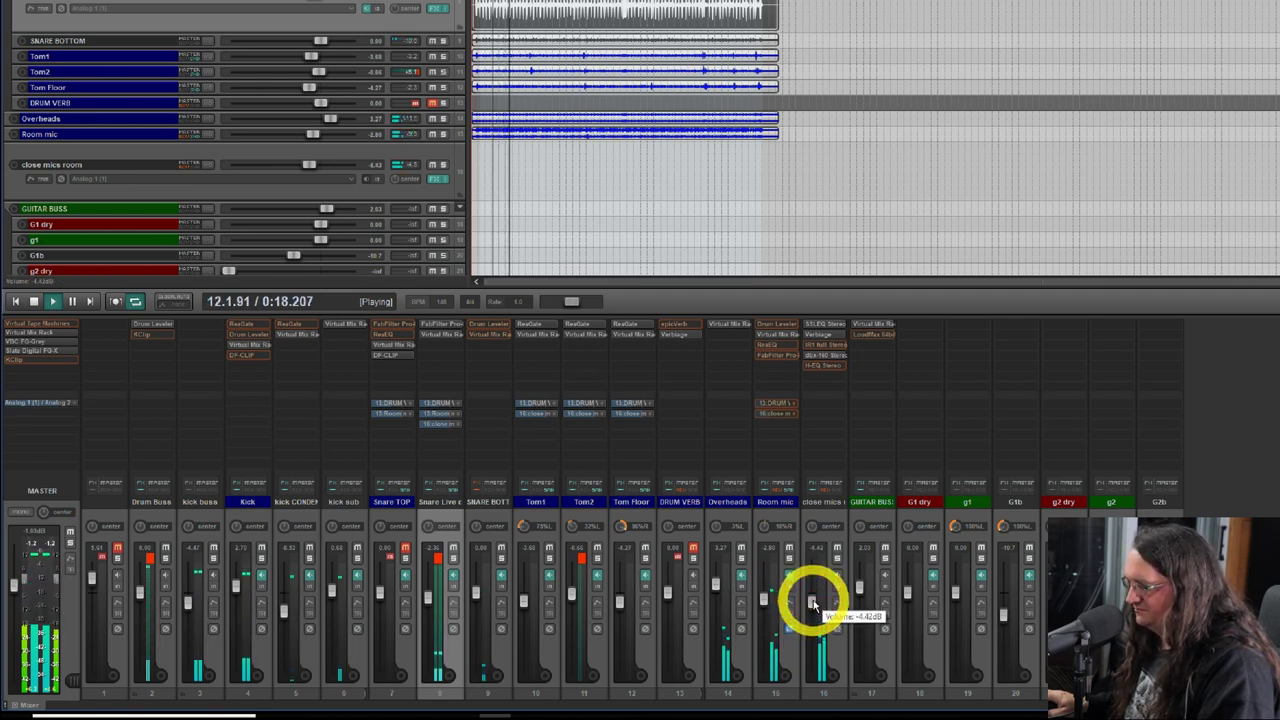
{"action": "left_click", "coordinate": [837, 548]}
{"action": "key", "text": "space"}
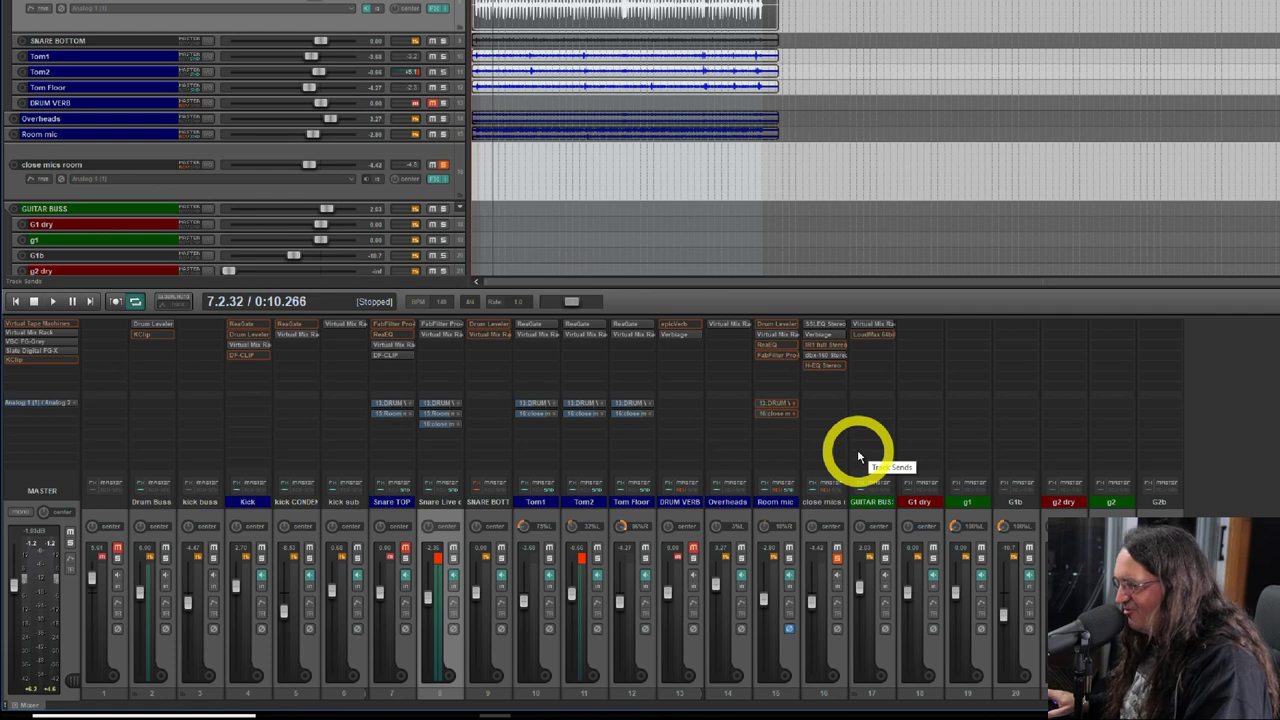
{"action": "key", "text": "space"}
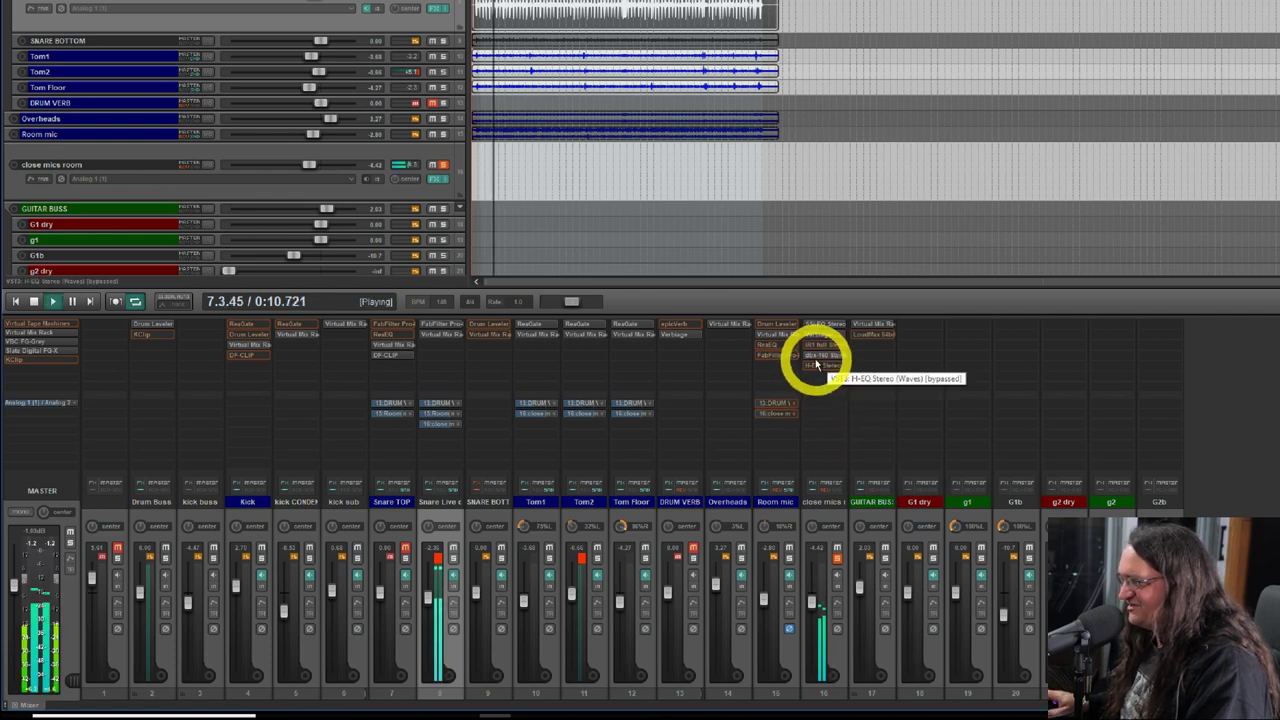
Raise the dbx-160 left threshold, A/B it twice against bypass, and close the plugin.
{"action": "left_click", "coordinate": [815, 363]}
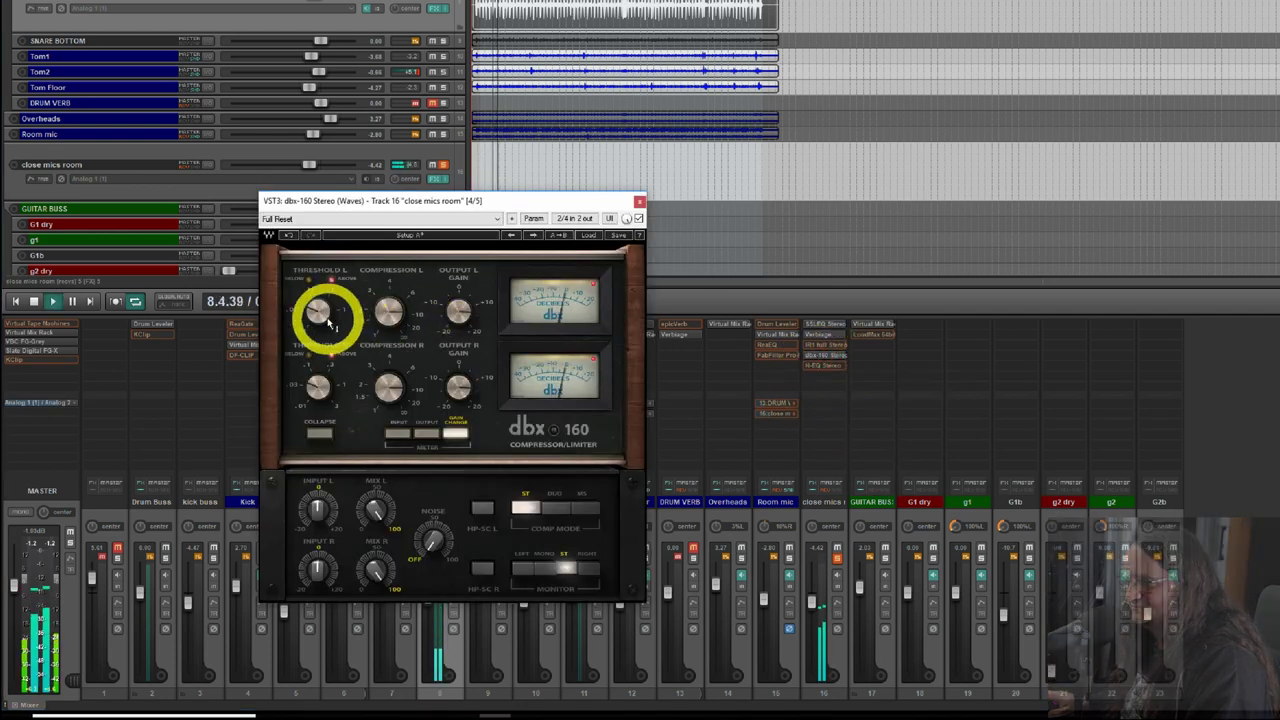
{"action": "left_click_drag", "start_coordinate": [320, 309], "coordinate": [331, 234]}
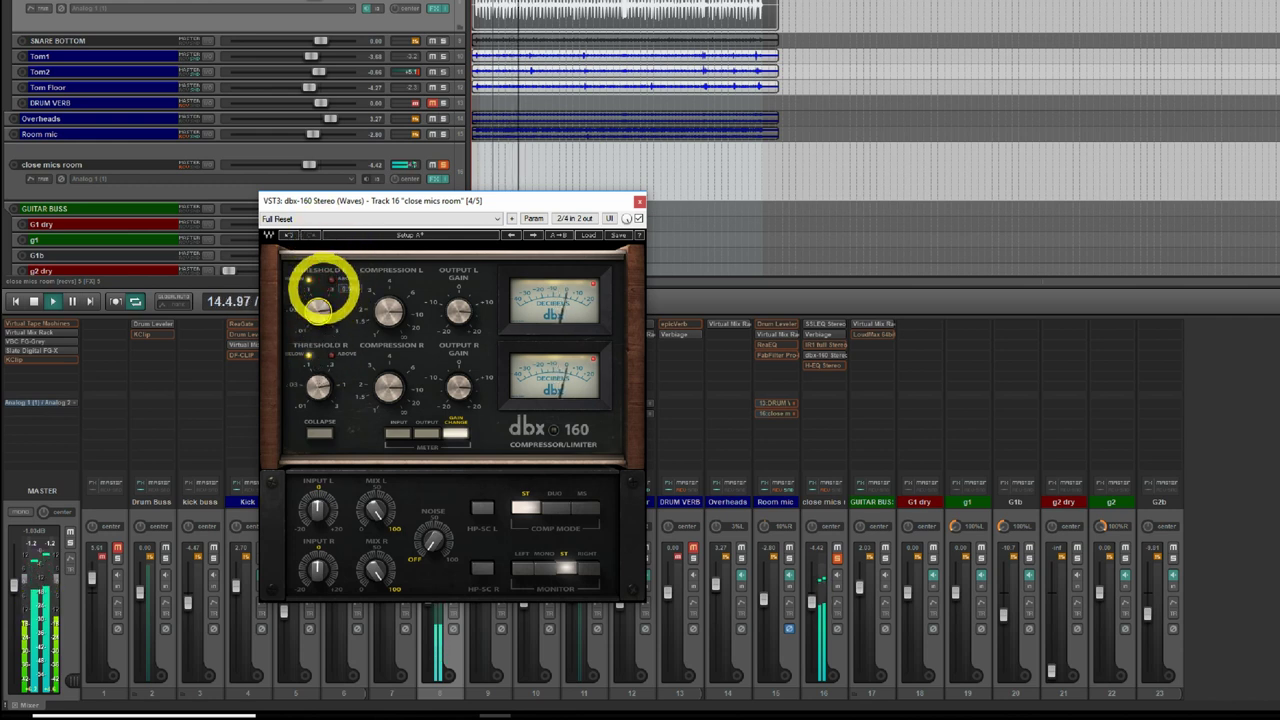
{"action": "left_click", "coordinate": [638, 218]}
{"action": "left_click", "coordinate": [638, 218]}
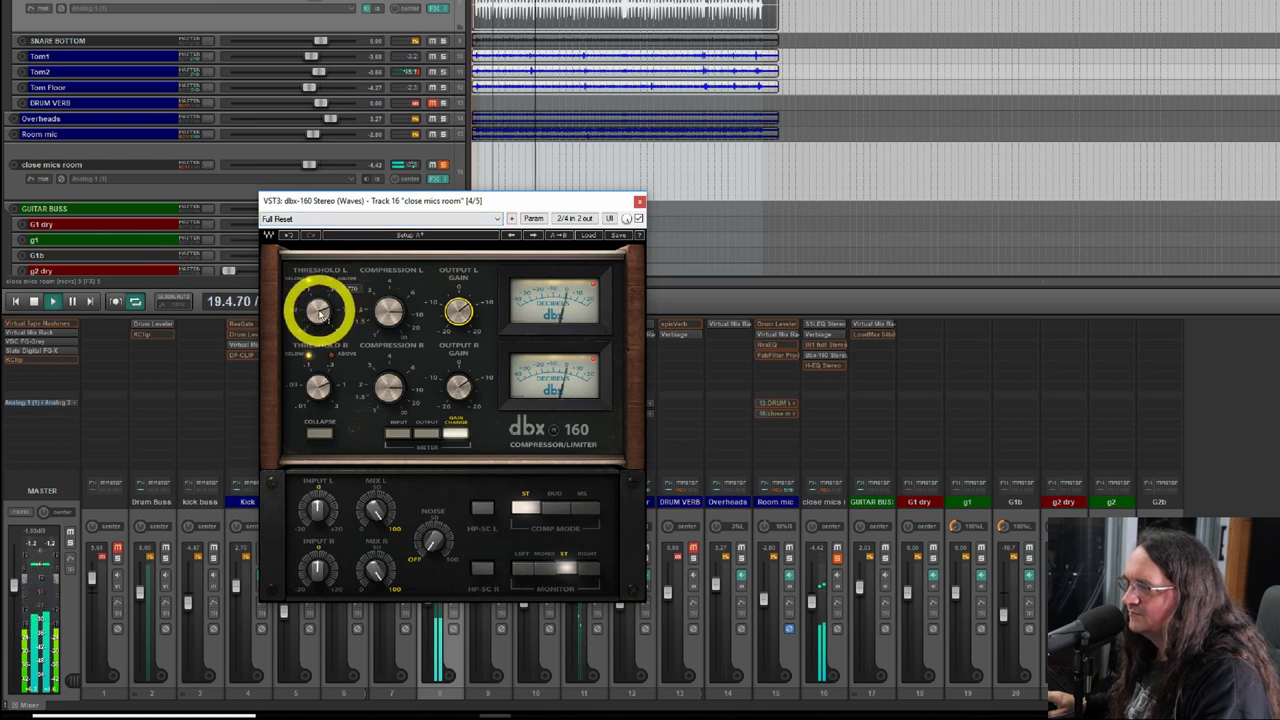
{"action": "left_click", "coordinate": [638, 218]}
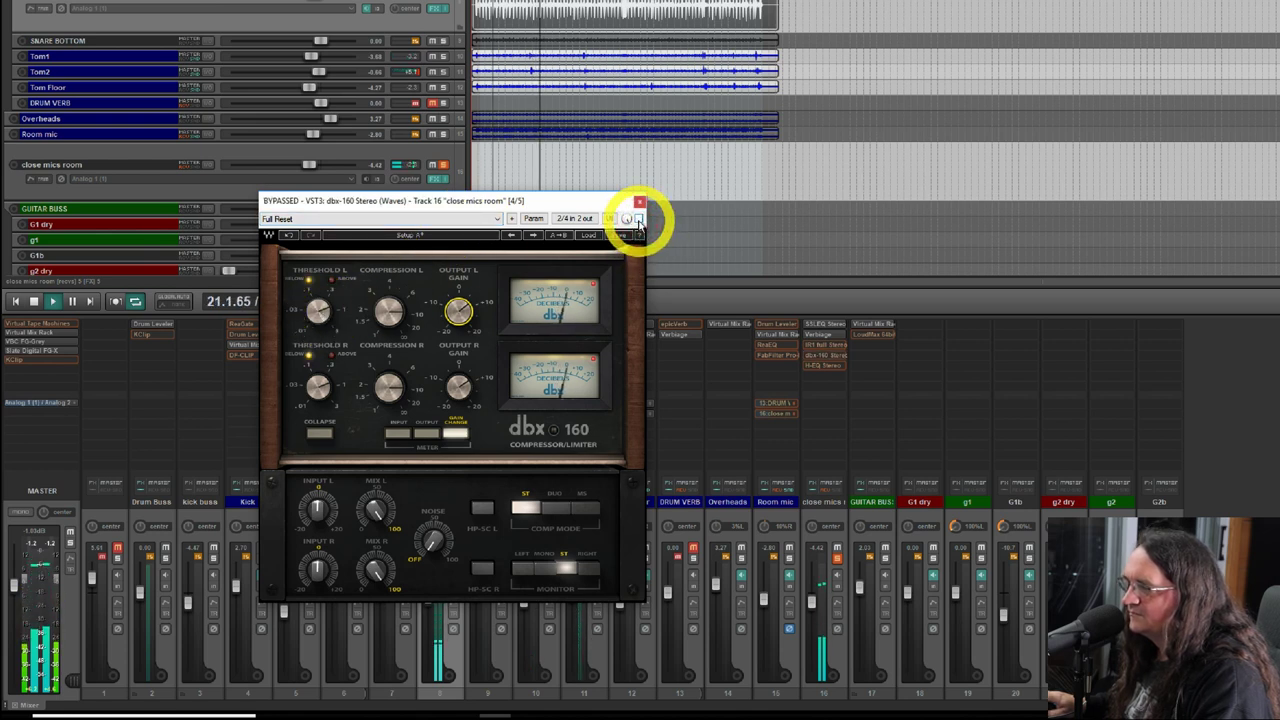
{"action": "left_click", "coordinate": [638, 218]}
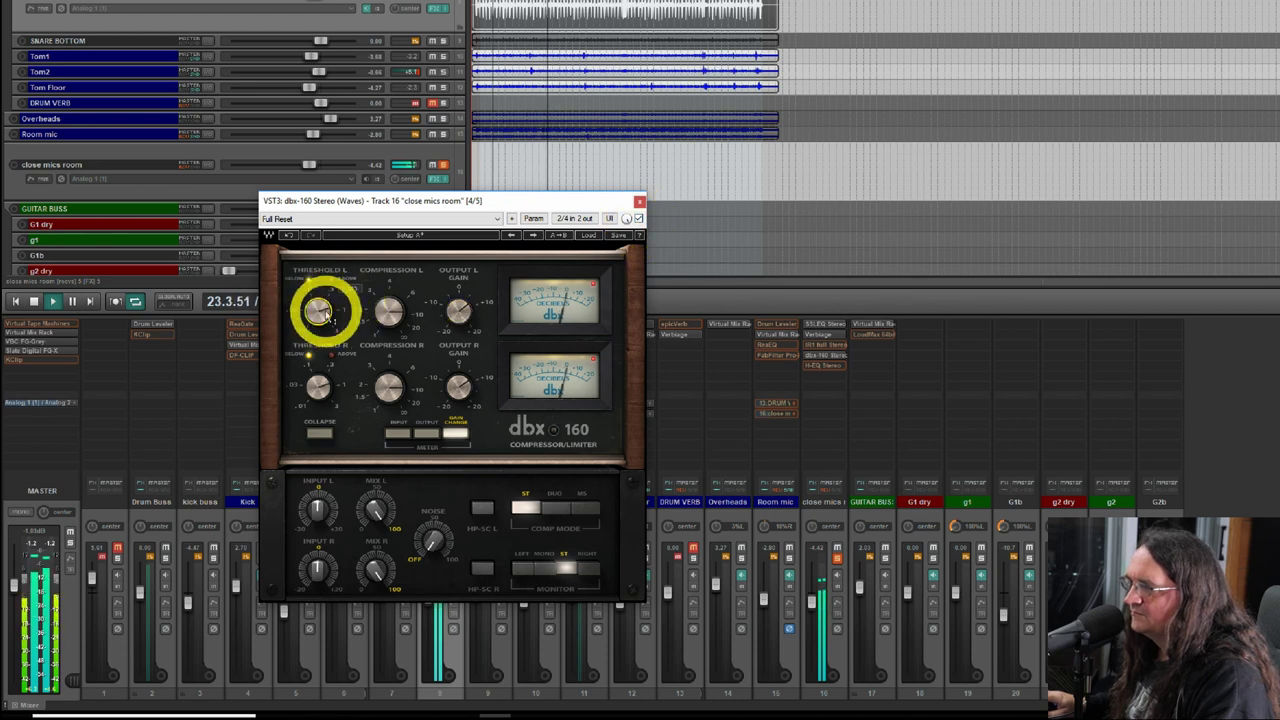
{"action": "left_click", "coordinate": [639, 202]}
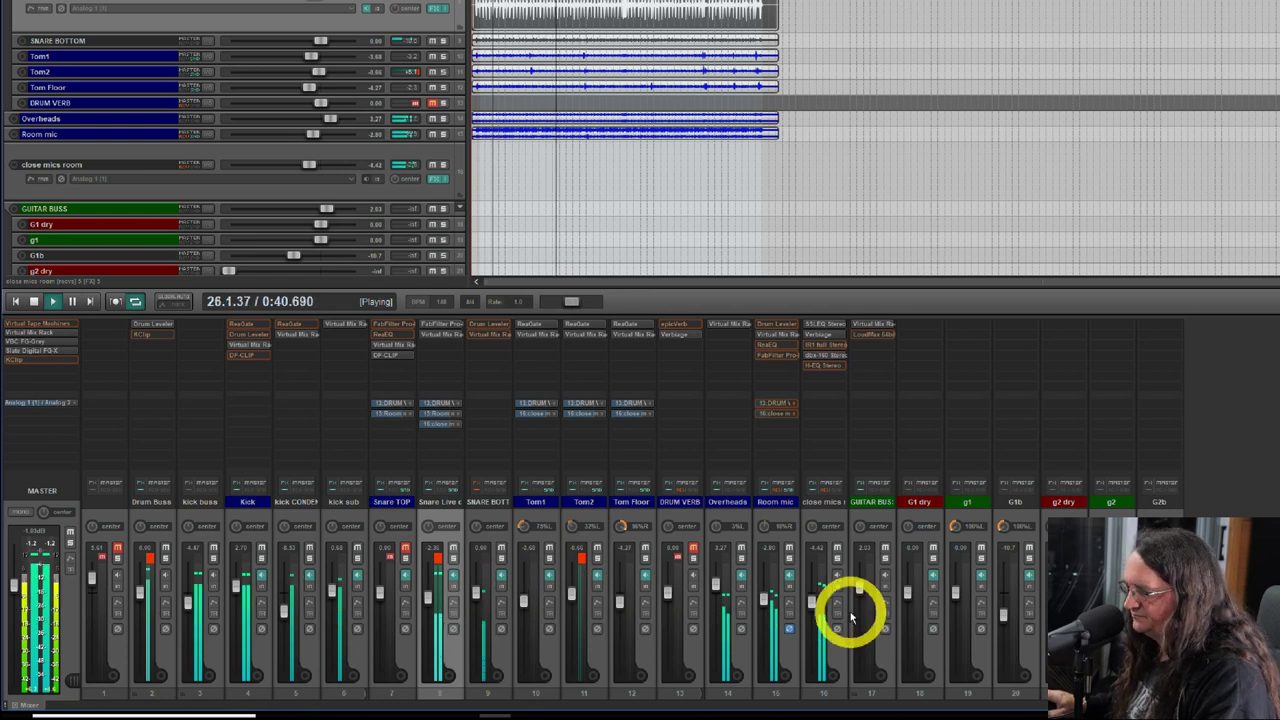
Lower close mics room slightly, stop playback, and reduce the Tom Floor send slightly.
{"action": "left_click_drag", "start_coordinate": [813, 602], "coordinate": [814, 618]}
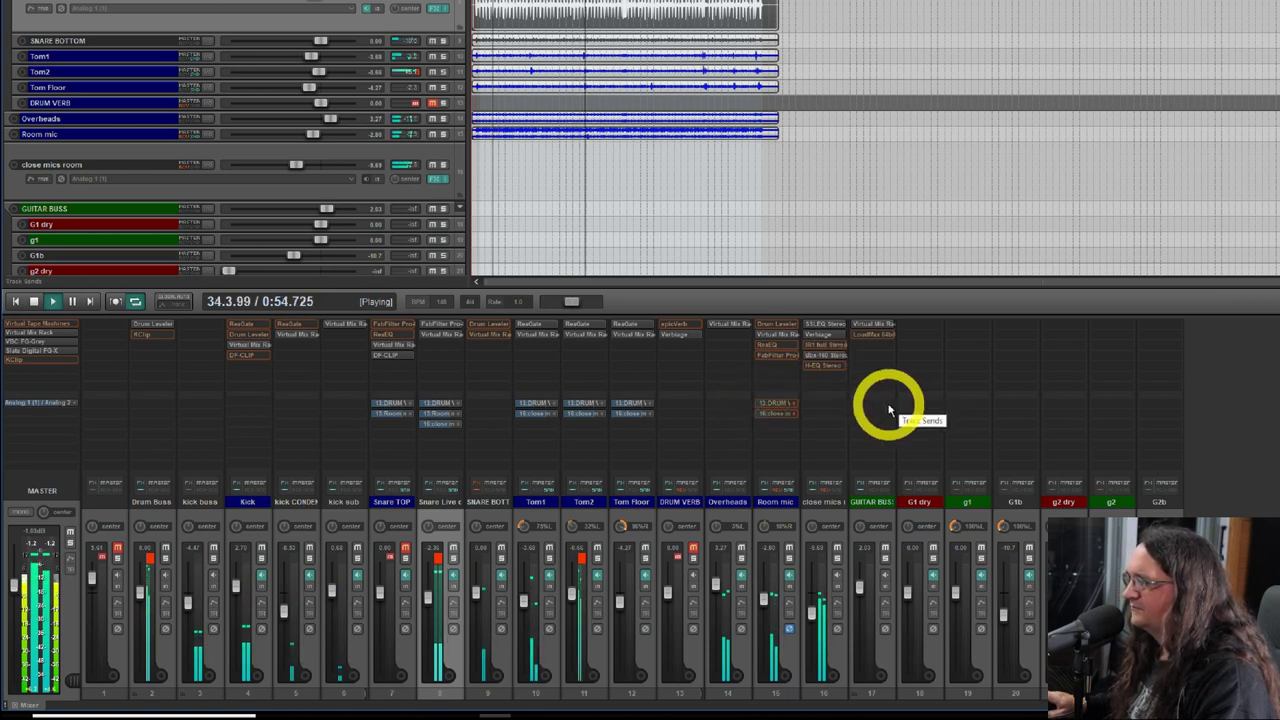
{"action": "key", "text": "space"}
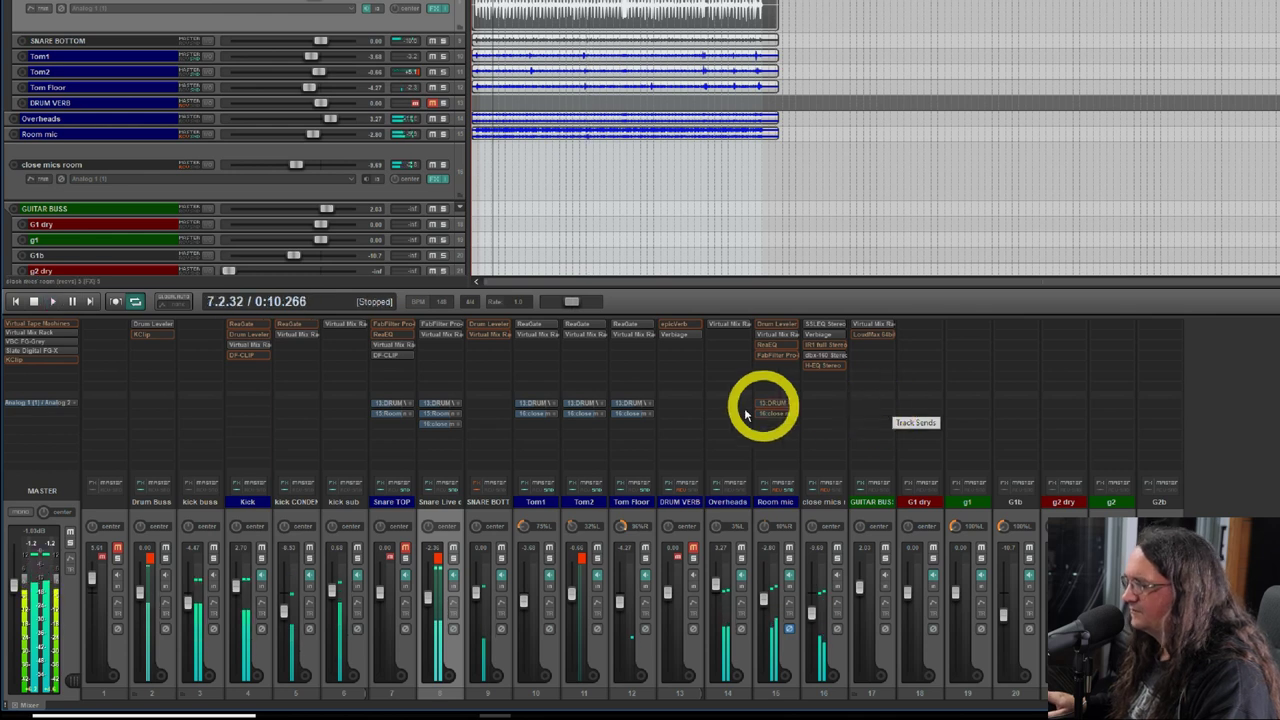
{"action": "left_click", "coordinate": [640, 414]}
{"action": "left_click_drag", "start_coordinate": [714, 467], "coordinate": [724, 471]}
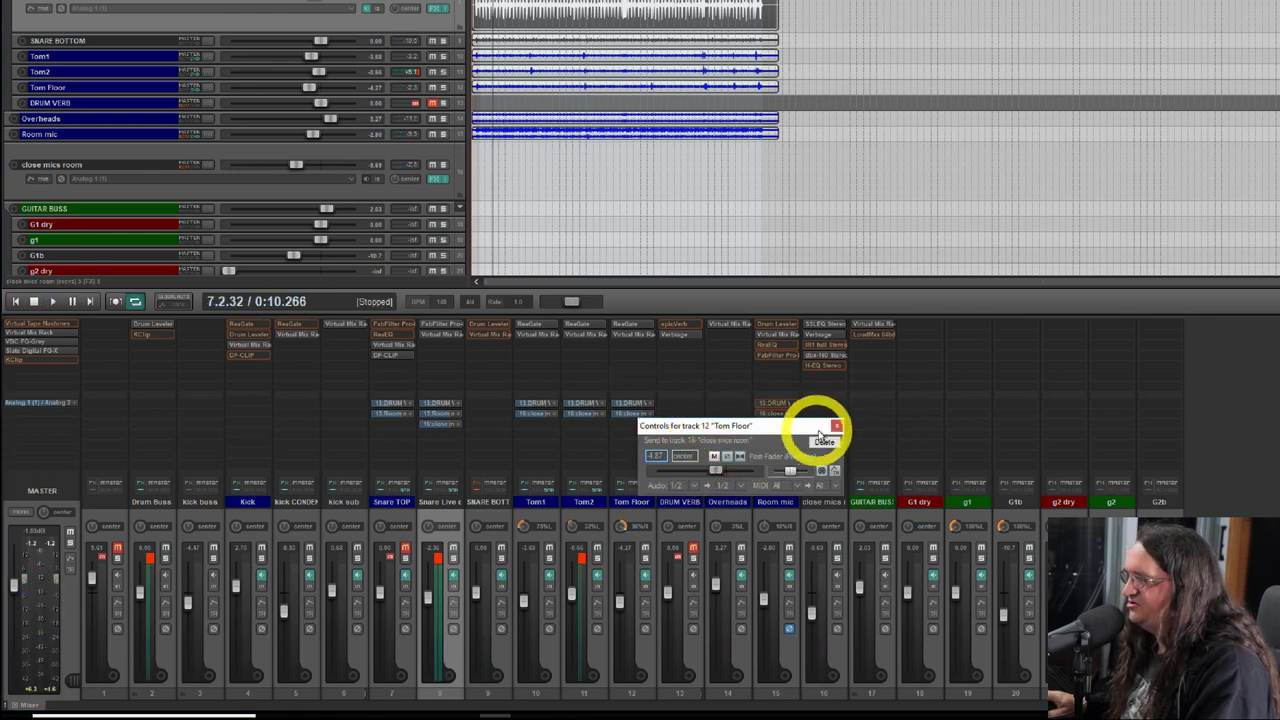
{"action": "left_click", "coordinate": [836, 427]}
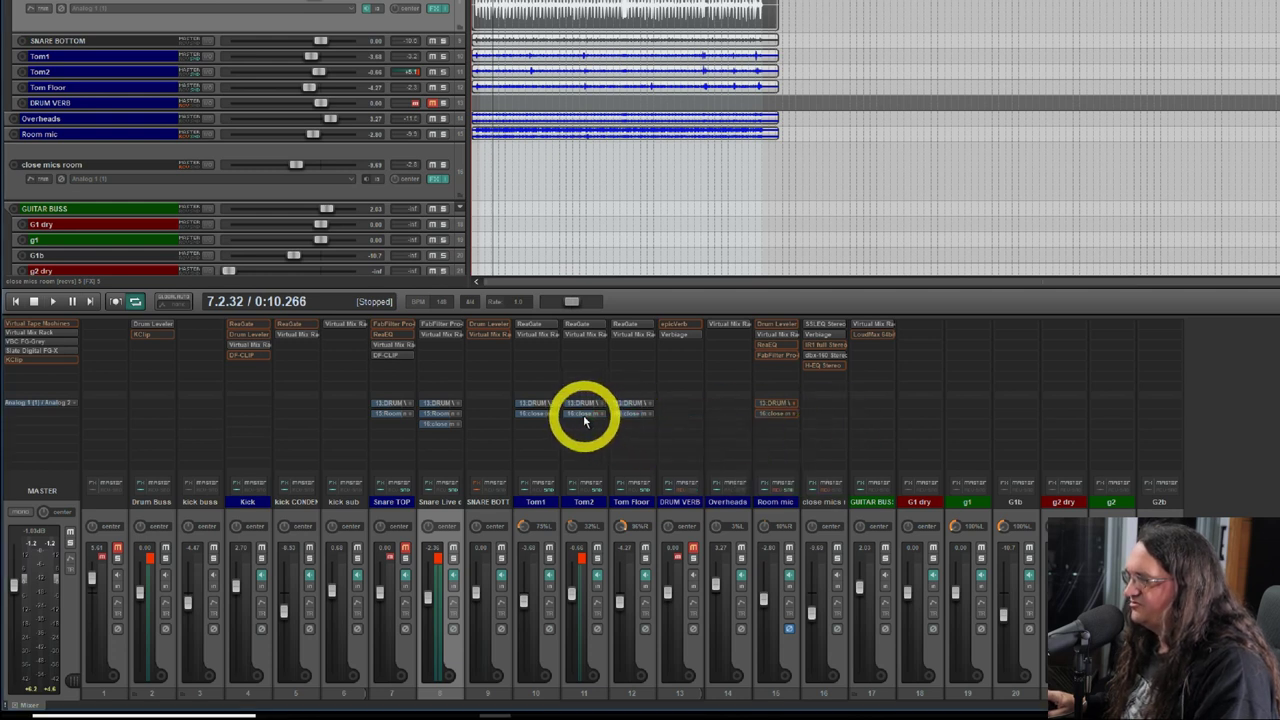
Adjust the Tom2 and Tom1 send levels into close mics room.
{"action": "left_click", "coordinate": [586, 414]}
{"action": "left_click_drag", "start_coordinate": [674, 466], "coordinate": [664, 470]}
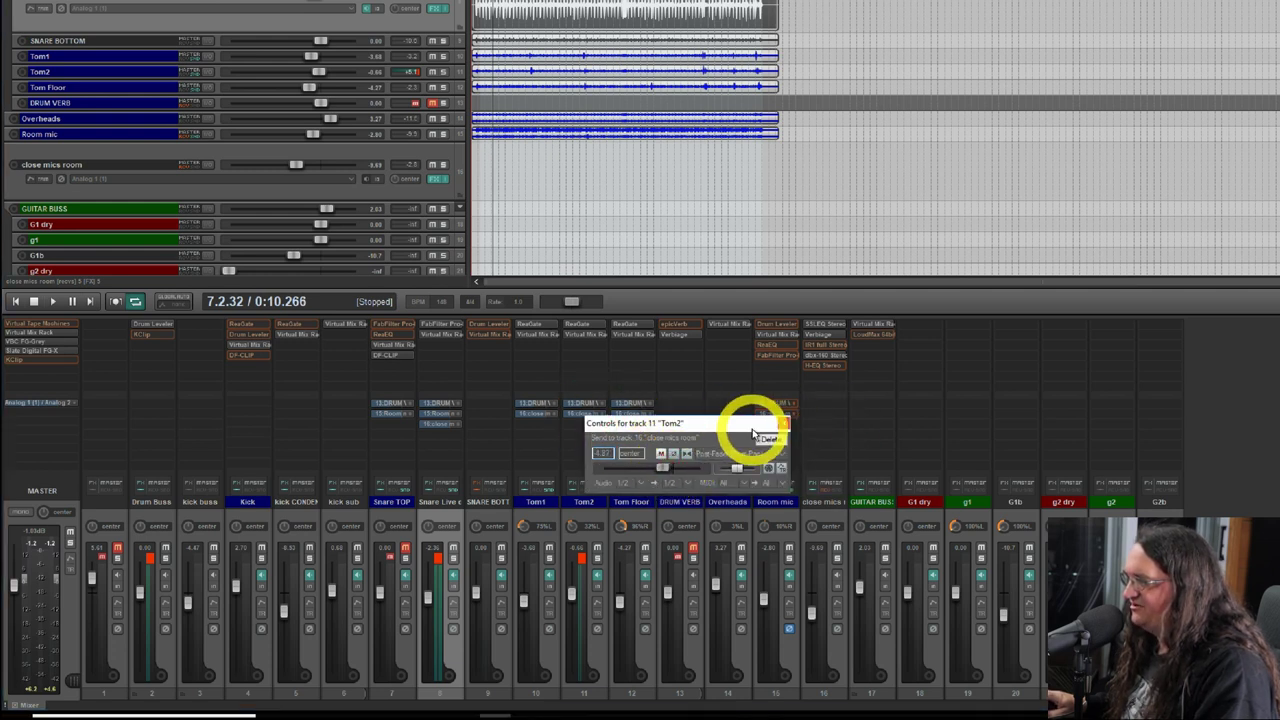
{"action": "left_click", "coordinate": [783, 425]}
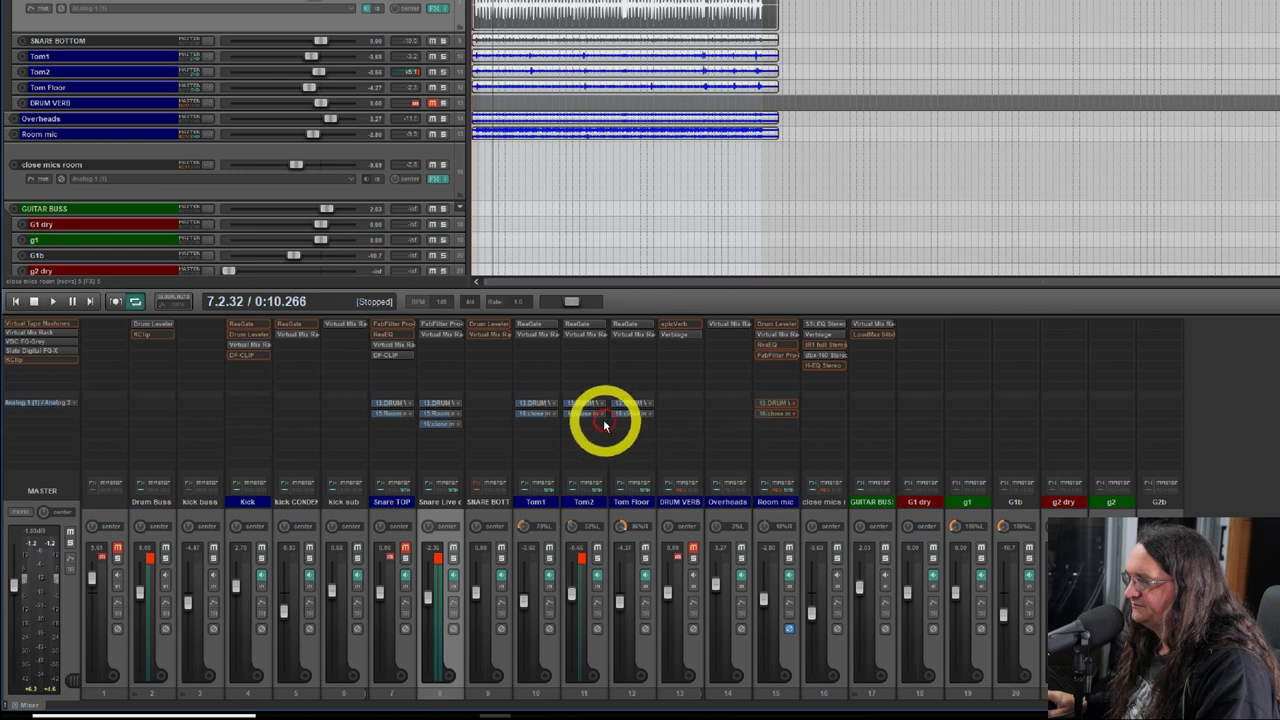
{"action": "left_click", "coordinate": [537, 409]}
{"action": "left_click_drag", "start_coordinate": [623, 470], "coordinate": [616, 467]}
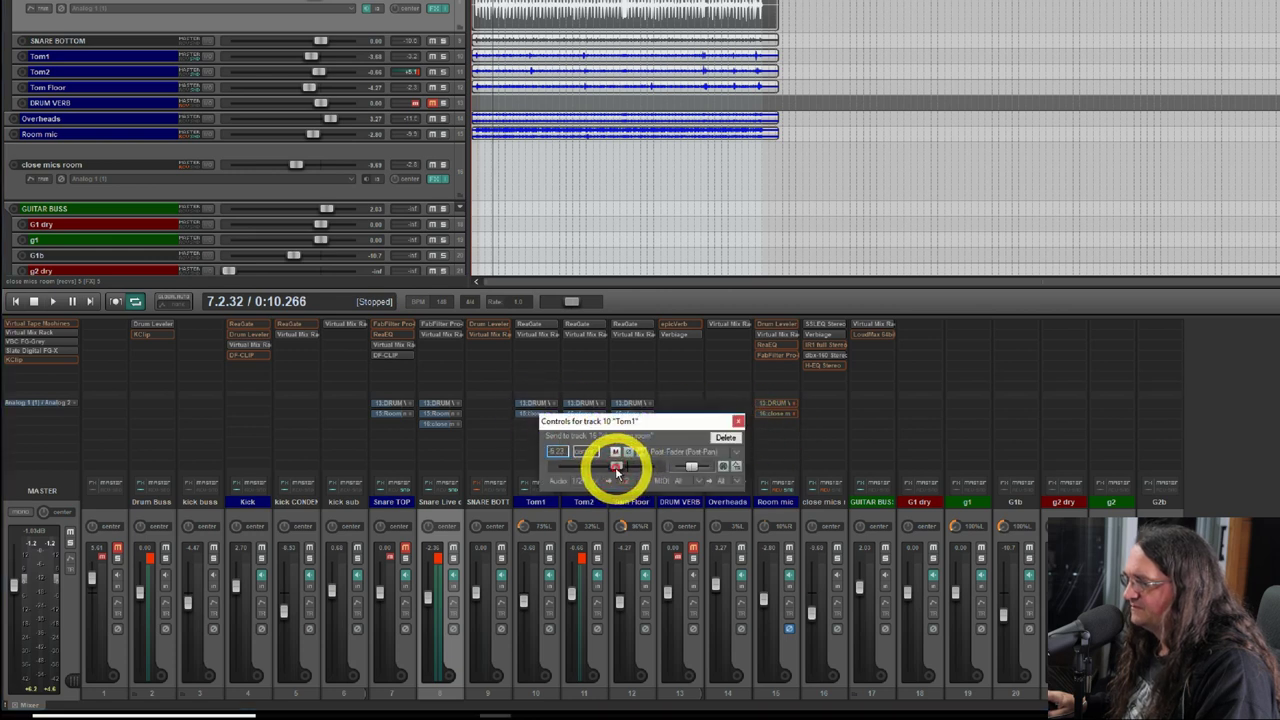
{"action": "left_click", "coordinate": [737, 422]}
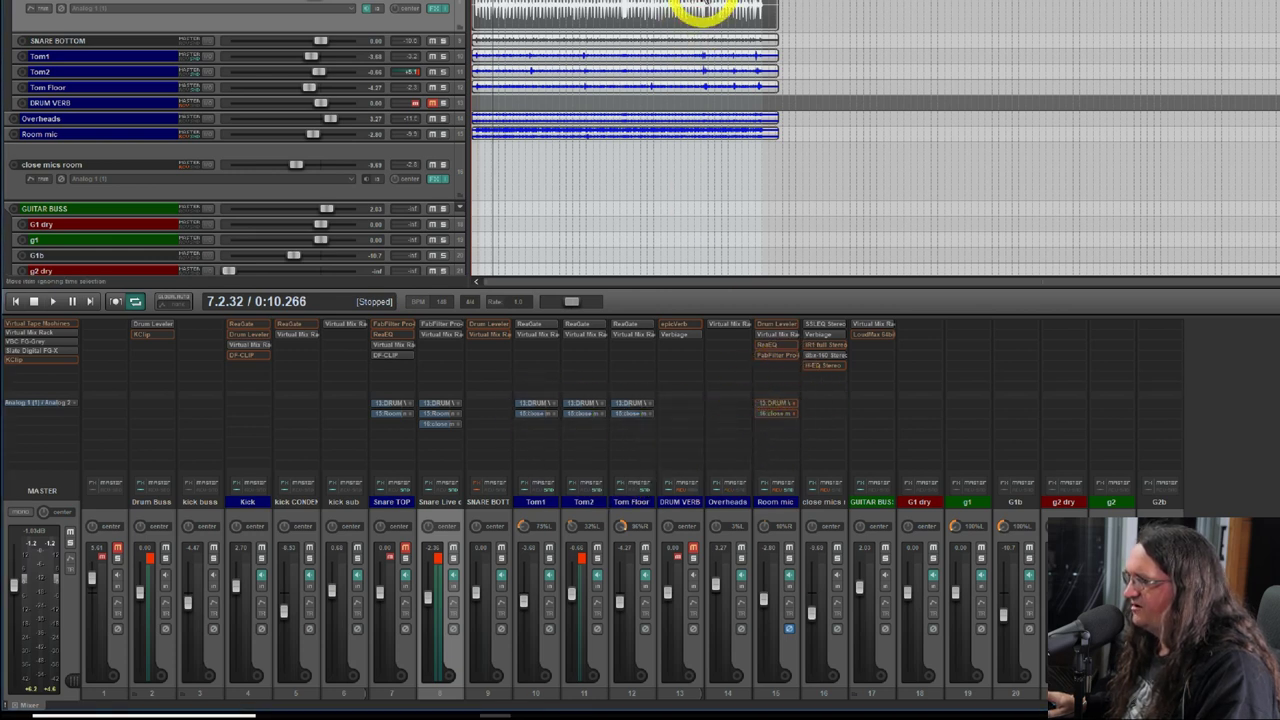
During playback, mute close mics room and unmute DRUM VERB to compare, then restart.
{"action": "key", "text": "space"}
{"action": "scroll", "coordinate": [746, 183], "scroll_direction": "up", "scroll_amount": 2}
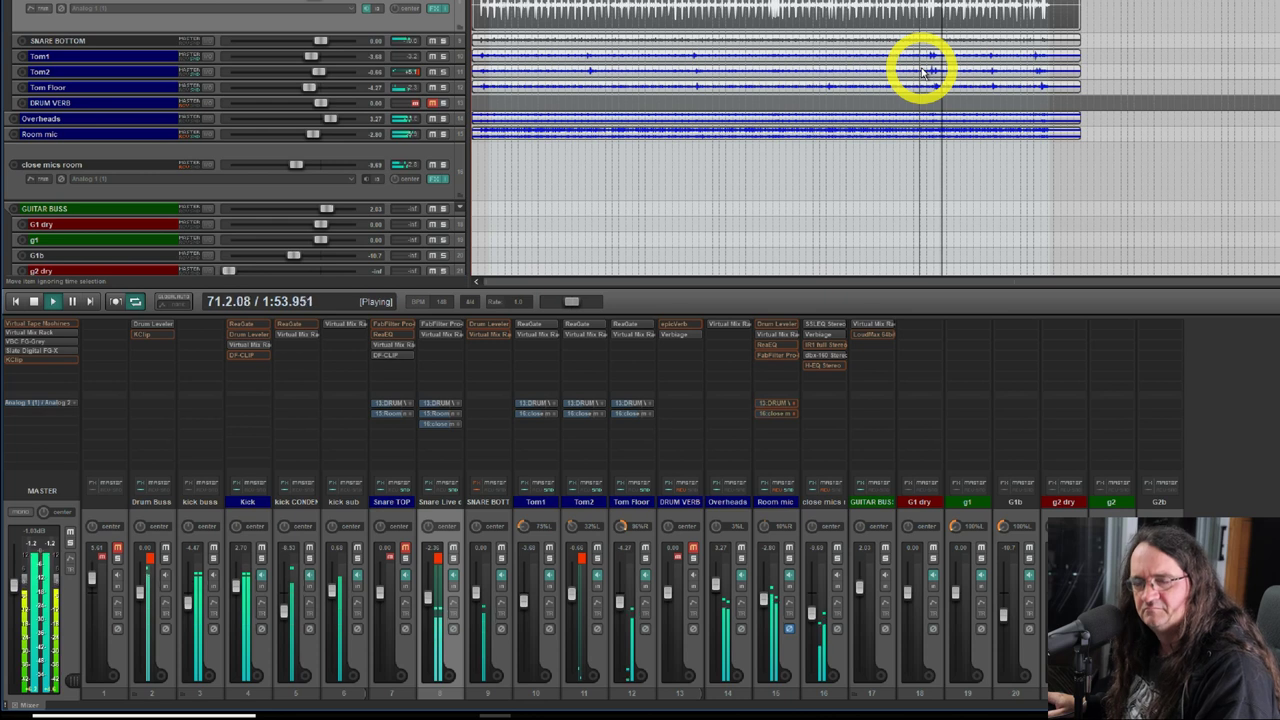
{"action": "left_click", "coordinate": [837, 549]}
{"action": "left_click", "coordinate": [693, 548]}
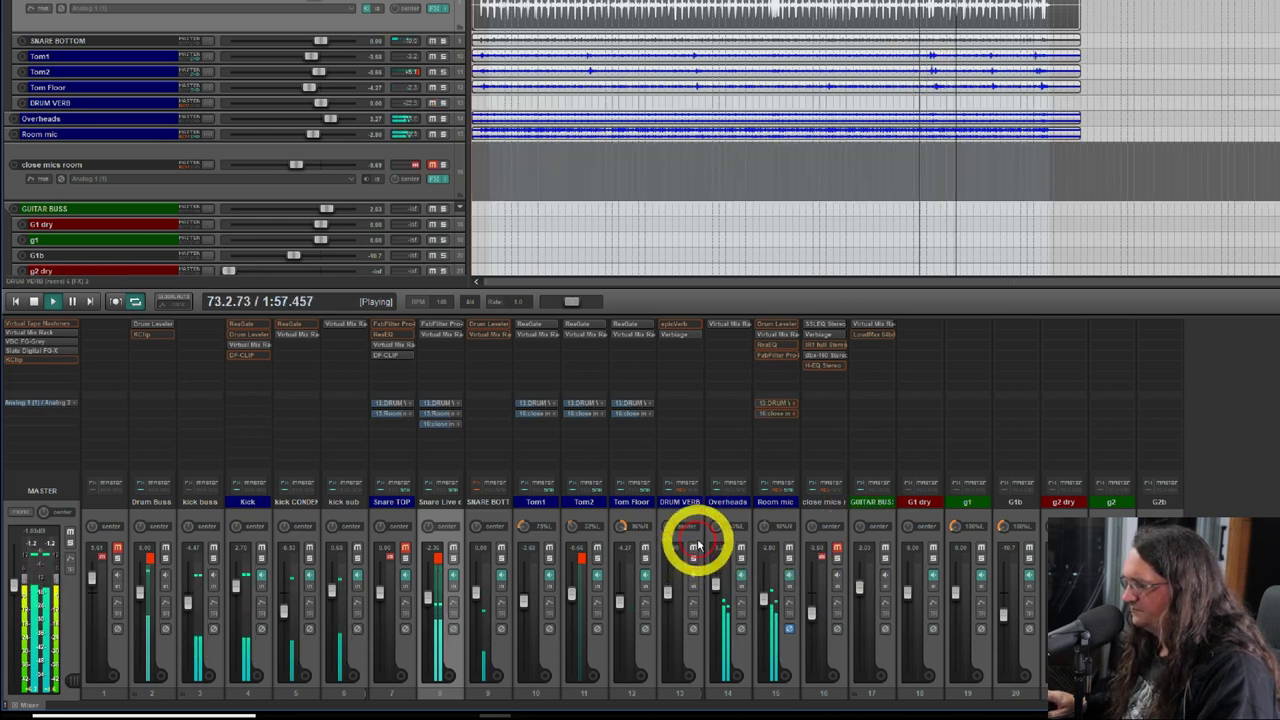
{"action": "key", "text": "space"}
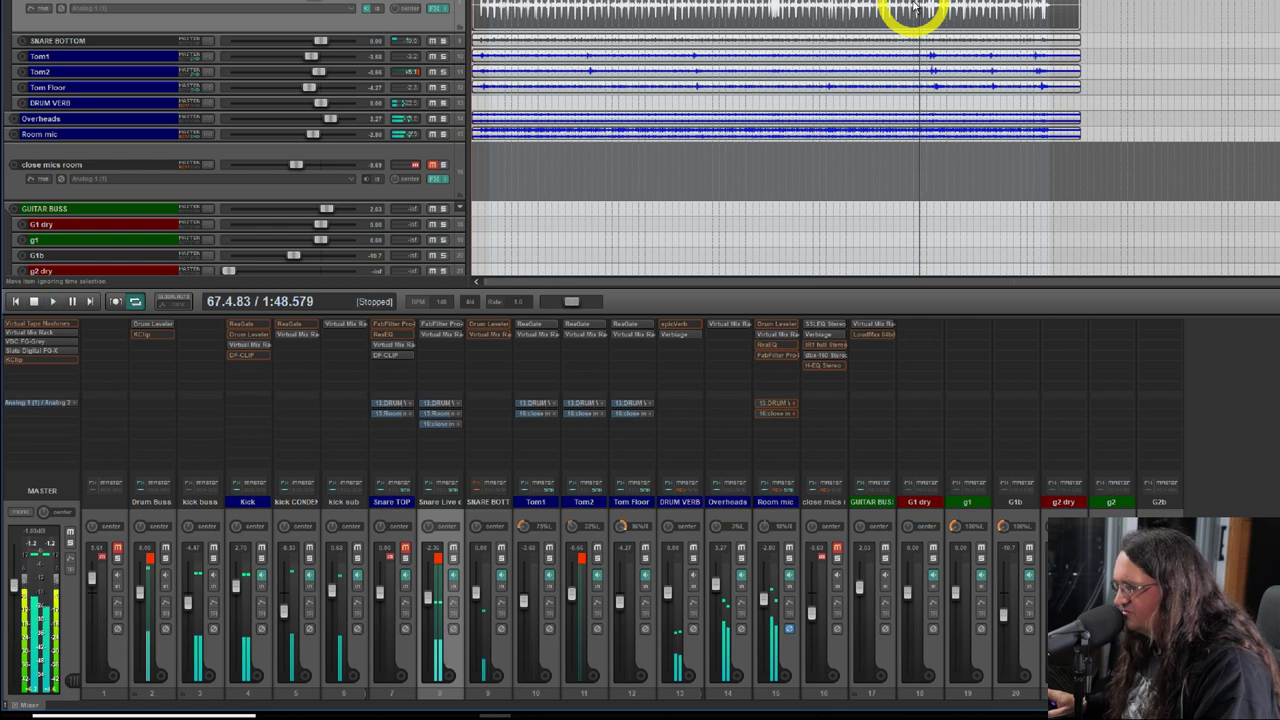
{"action": "key", "text": "space"}
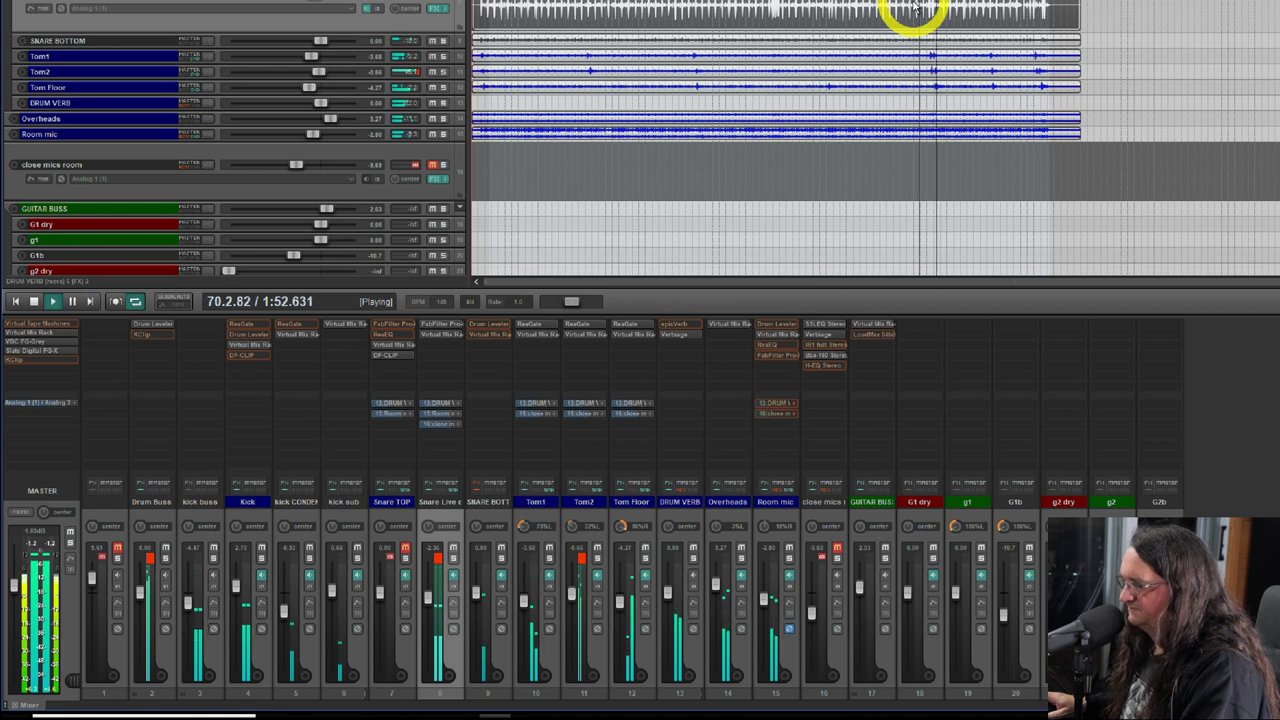
Mute Tom1, Tom2 and Tom Floor, unmute close mics room, and resume playback.
{"action": "key", "text": "space"}
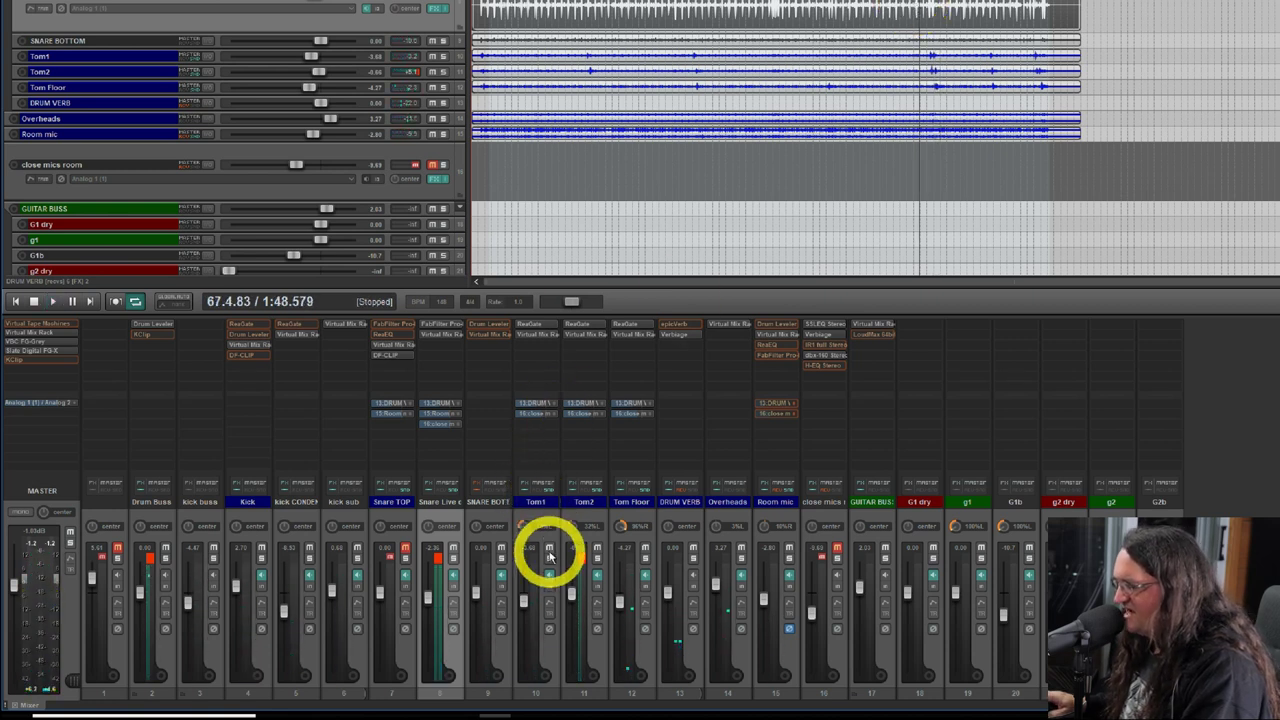
{"action": "left_click", "coordinate": [550, 548]}
{"action": "left_click", "coordinate": [597, 548]}
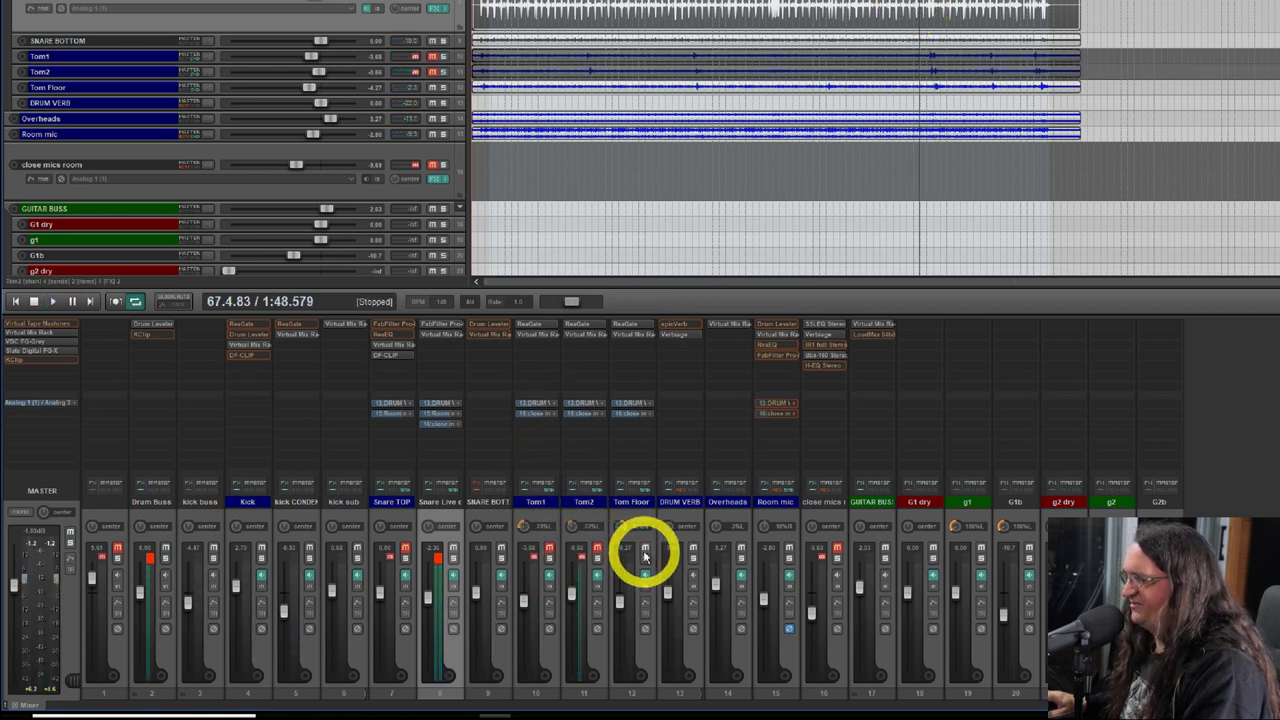
{"action": "left_click", "coordinate": [645, 548]}
{"action": "left_click", "coordinate": [838, 549]}
{"action": "left_click", "coordinate": [815, 284]}
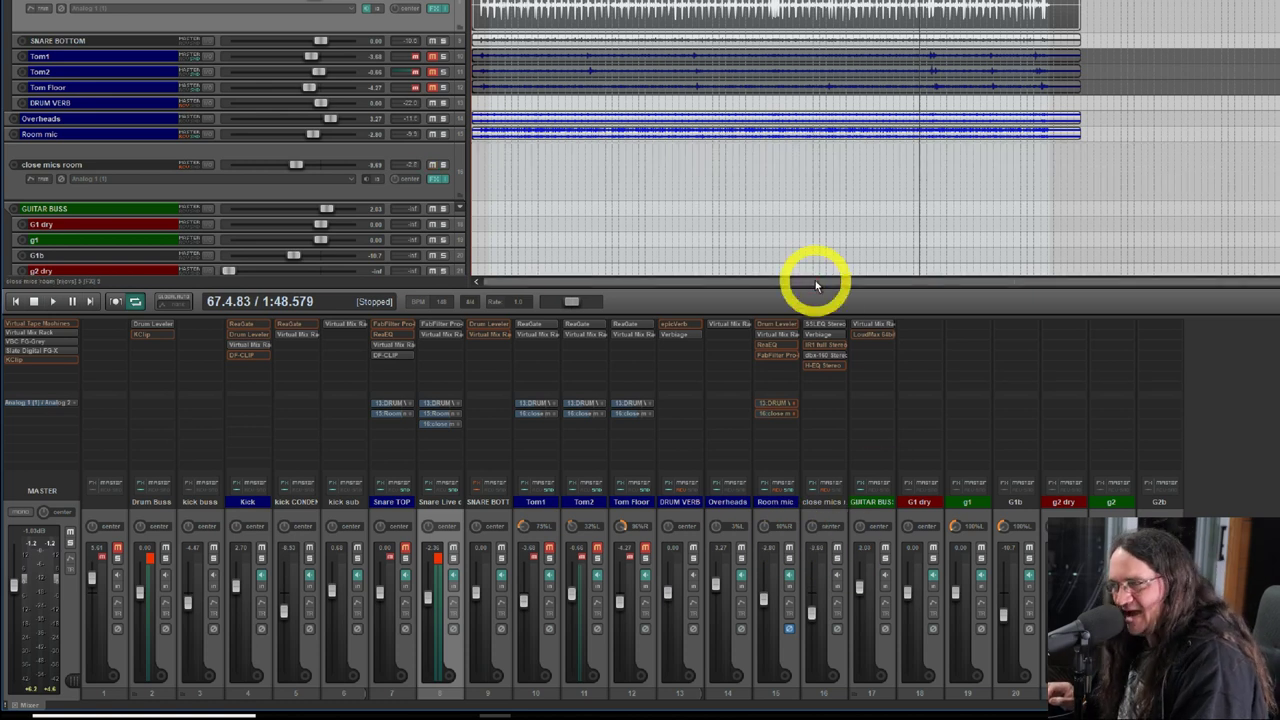
{"action": "key", "text": "space"}
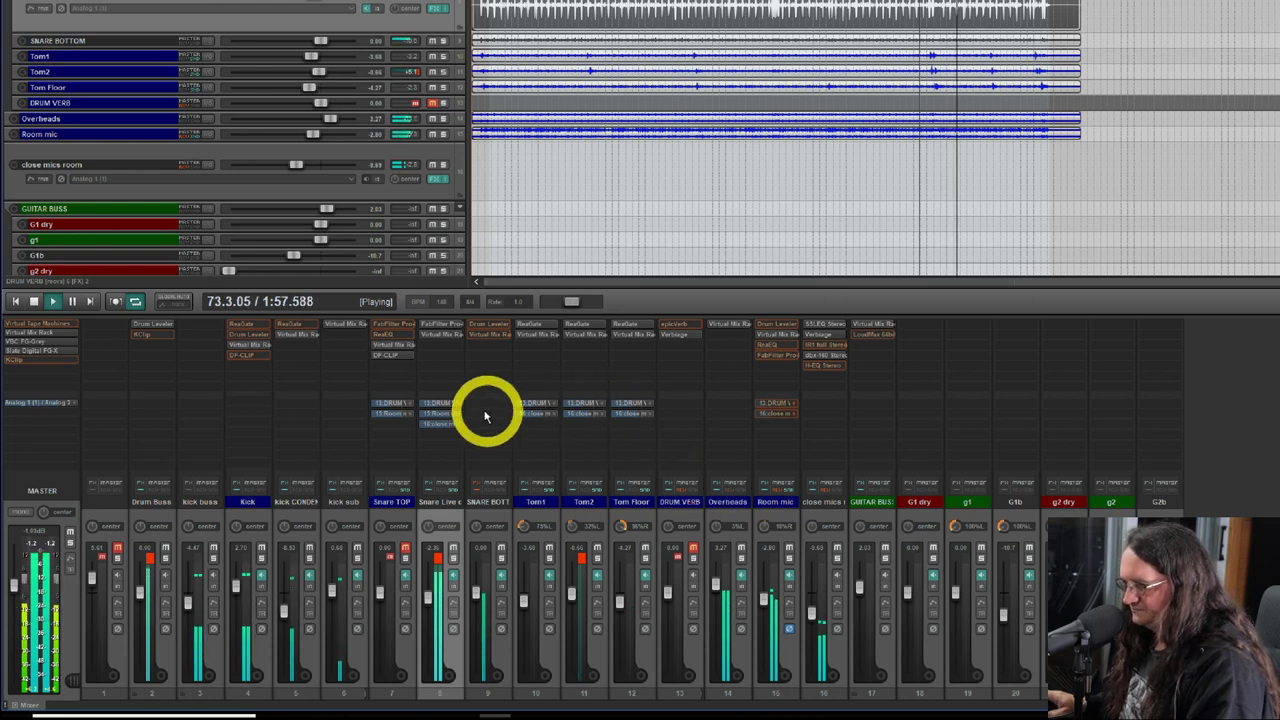
Raise the Snare Live send level into close mics room slightly.
{"action": "left_click", "coordinate": [440, 423]}
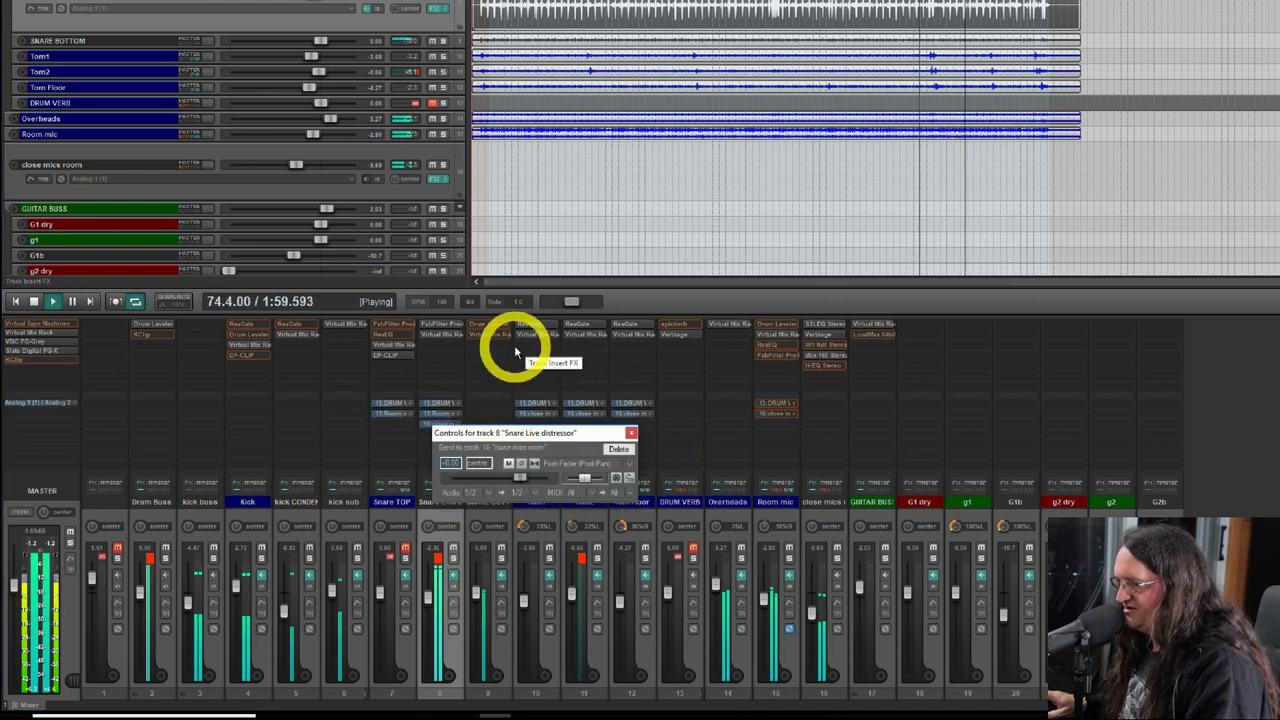
{"action": "left_click", "coordinate": [629, 433]}
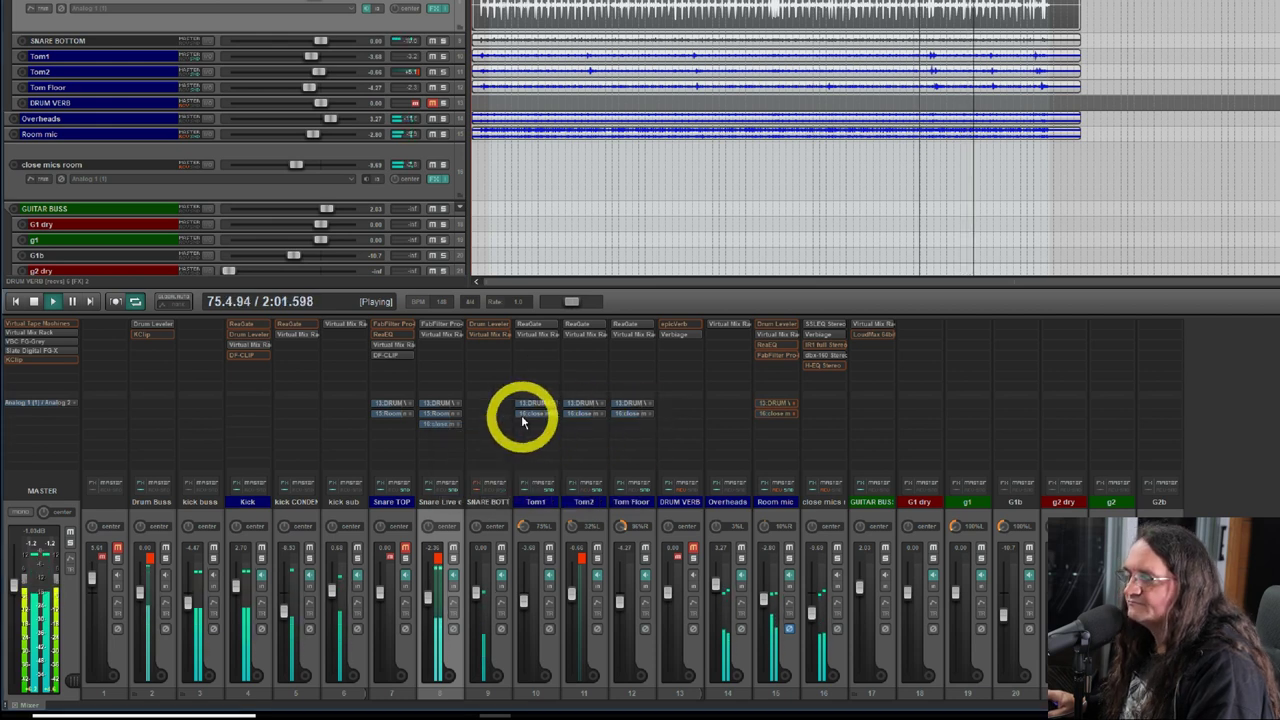
{"action": "left_click", "coordinate": [440, 423]}
{"action": "mouse_move", "coordinate": [530, 484]}
{"action": "left_mouse_down"}
{"action": "mouse_move", "coordinate": [556, 487]}
{"action": "mouse_move", "coordinate": [482, 487]}
{"action": "mouse_move", "coordinate": [529, 481]}
{"action": "left_mouse_up"}
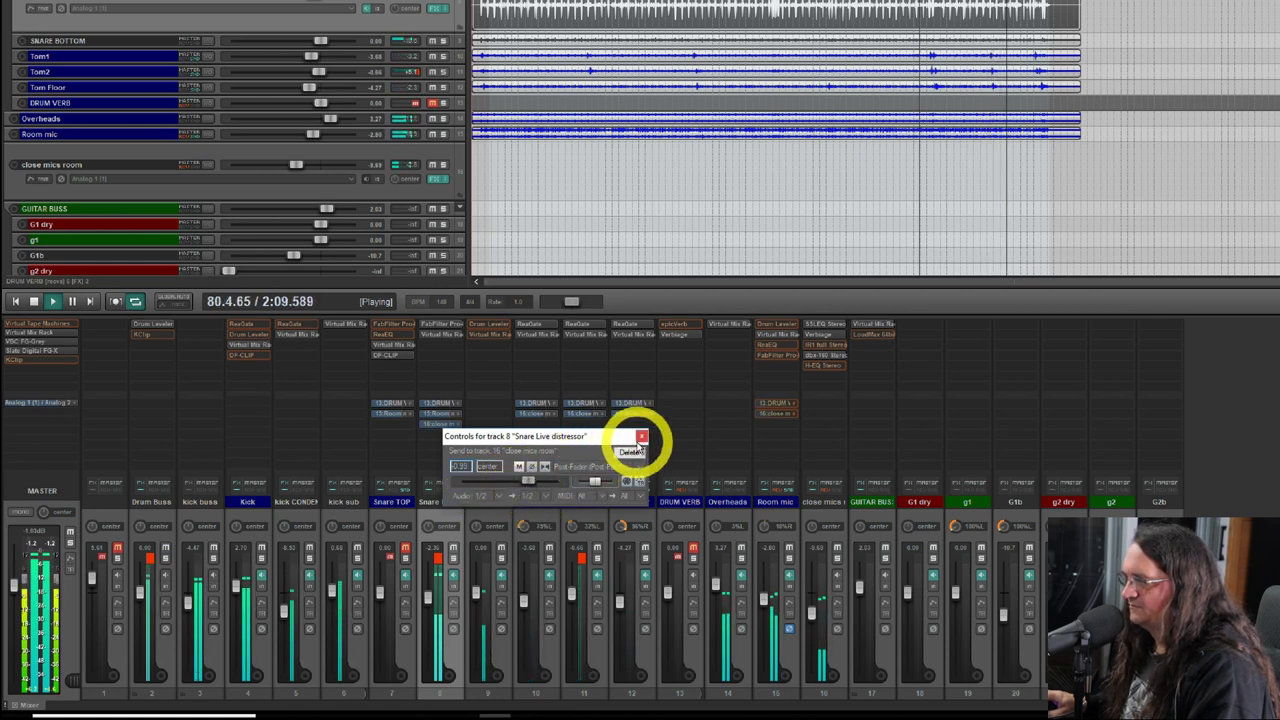
{"action": "left_click", "coordinate": [641, 437]}
Play the drum mix from the start point to listen, then stop.
{"action": "key", "text": "space"}
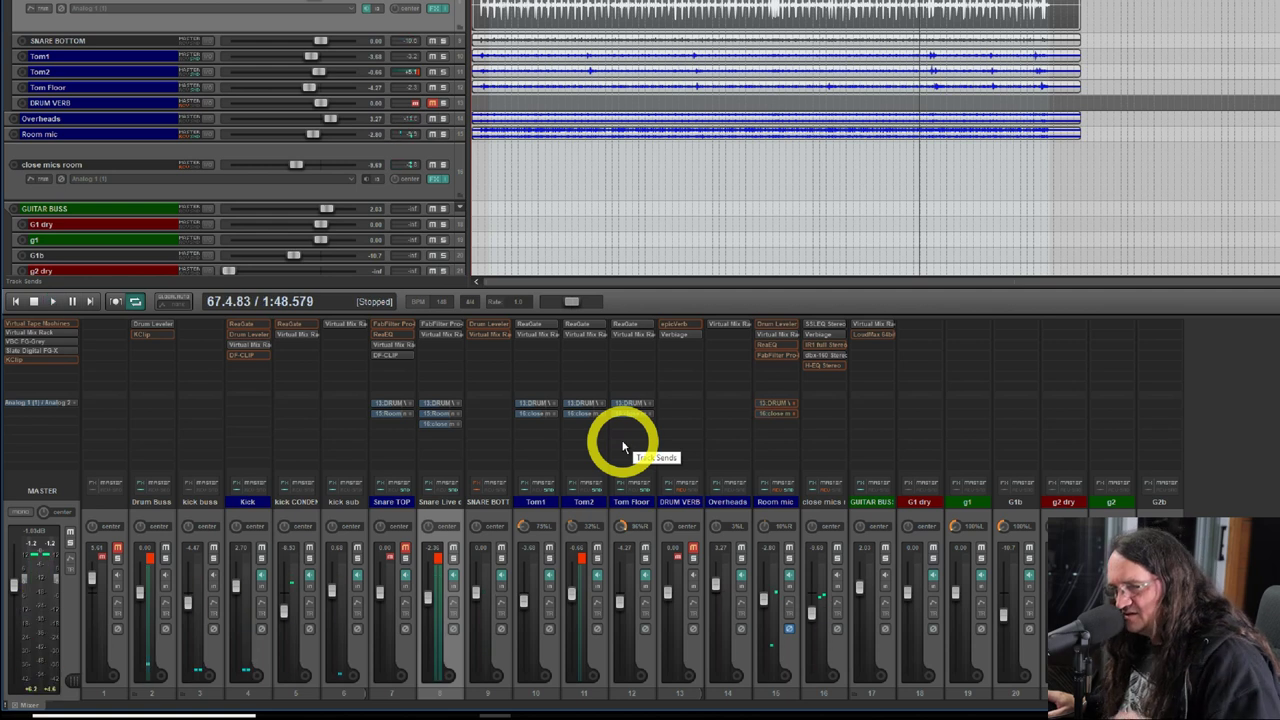
{"action": "key", "text": "space"}
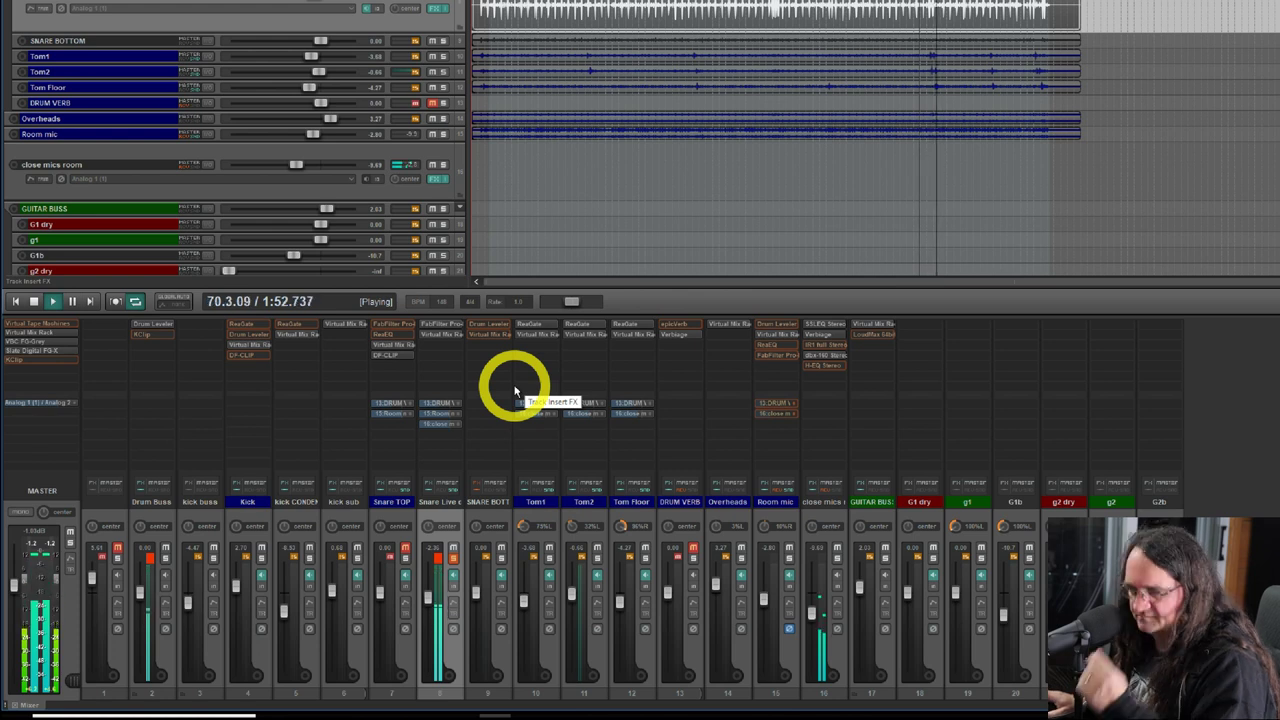
{"action": "key", "text": "space"}
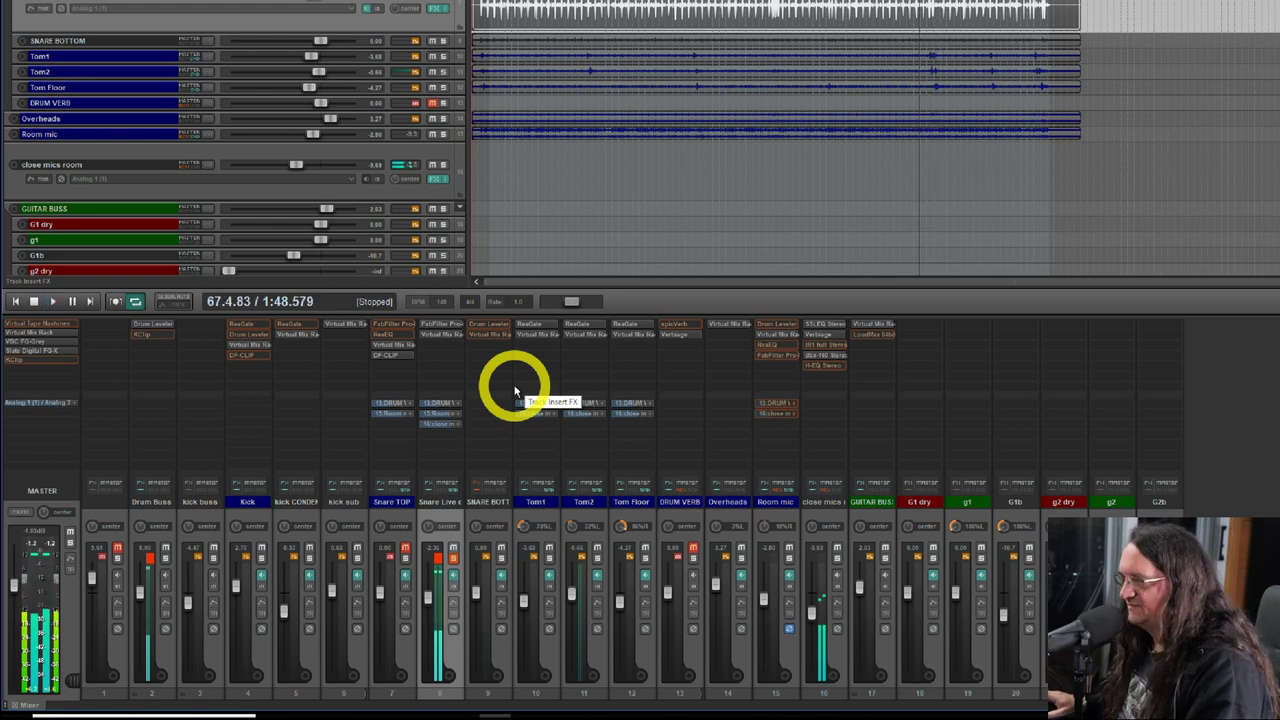
Open ReaGate on Snare Live distressor and, while playing, raise threshold to about -17.5 dB.
{"action": "right_click", "coordinate": [447, 324]}
{"action": "left_click", "coordinate": [452, 338]}
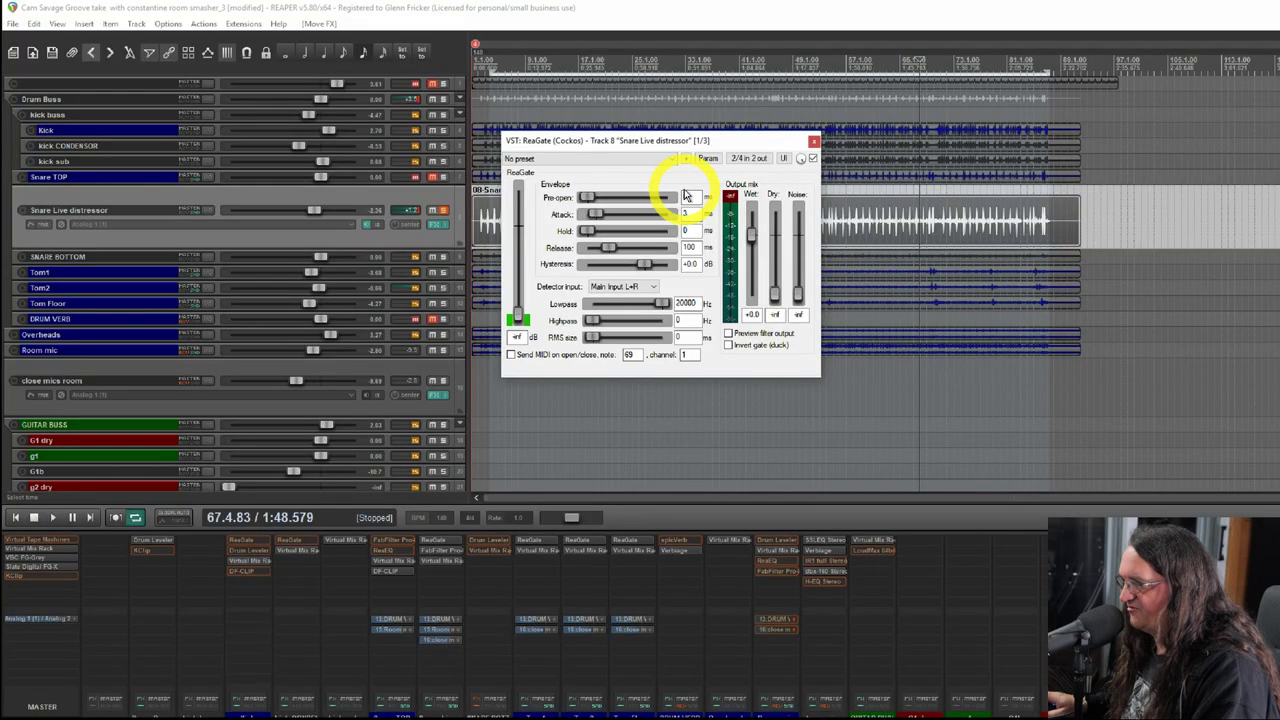
{"action": "key", "text": "space"}
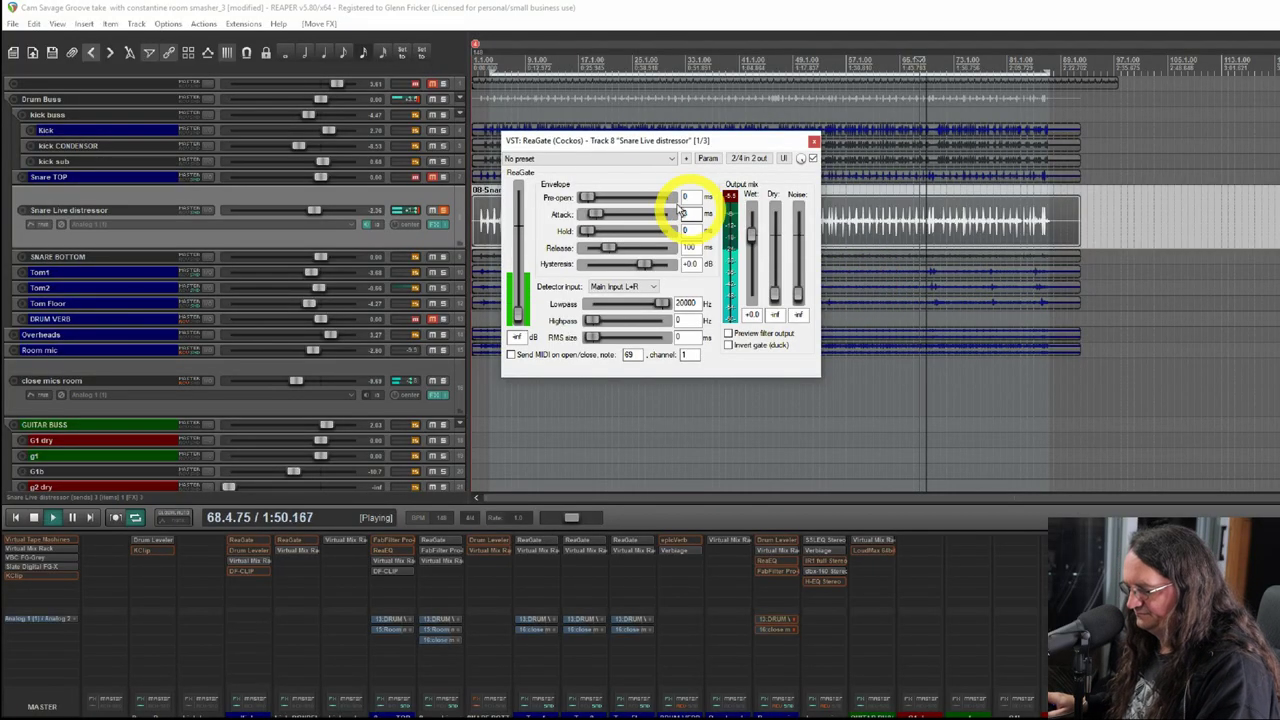
{"action": "left_click_drag", "start_coordinate": [516, 302], "coordinate": [520, 270]}
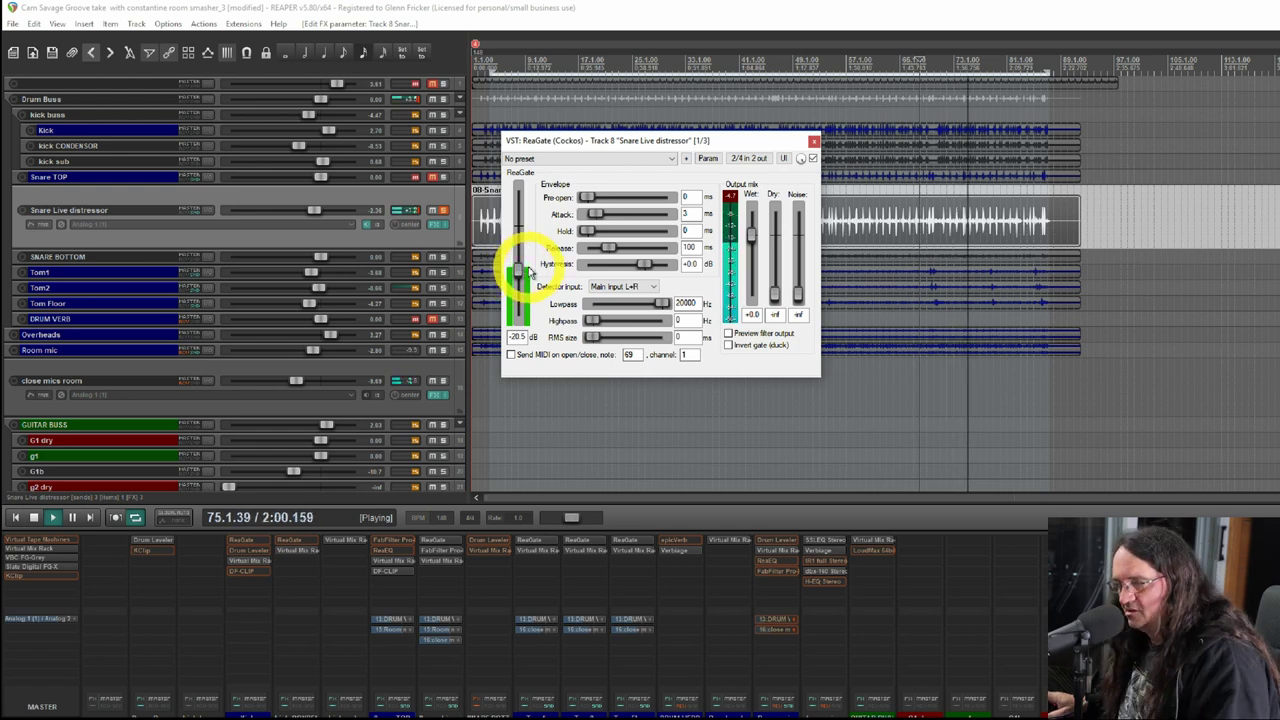
Set gate pre-open to 2 ms and hold to 39 ms, then close ReaGate and stop.
{"action": "left_click_drag", "start_coordinate": [589, 197], "coordinate": [588, 218]}
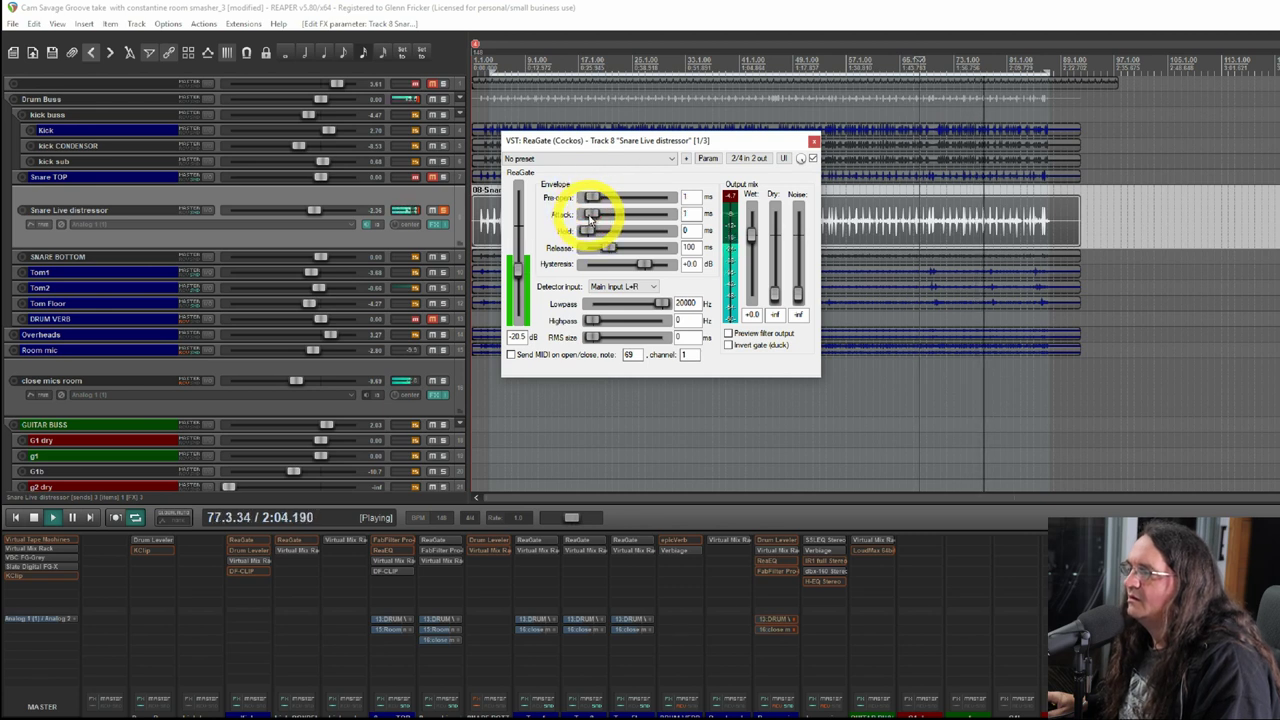
{"action": "left_click", "coordinate": [593, 199]}
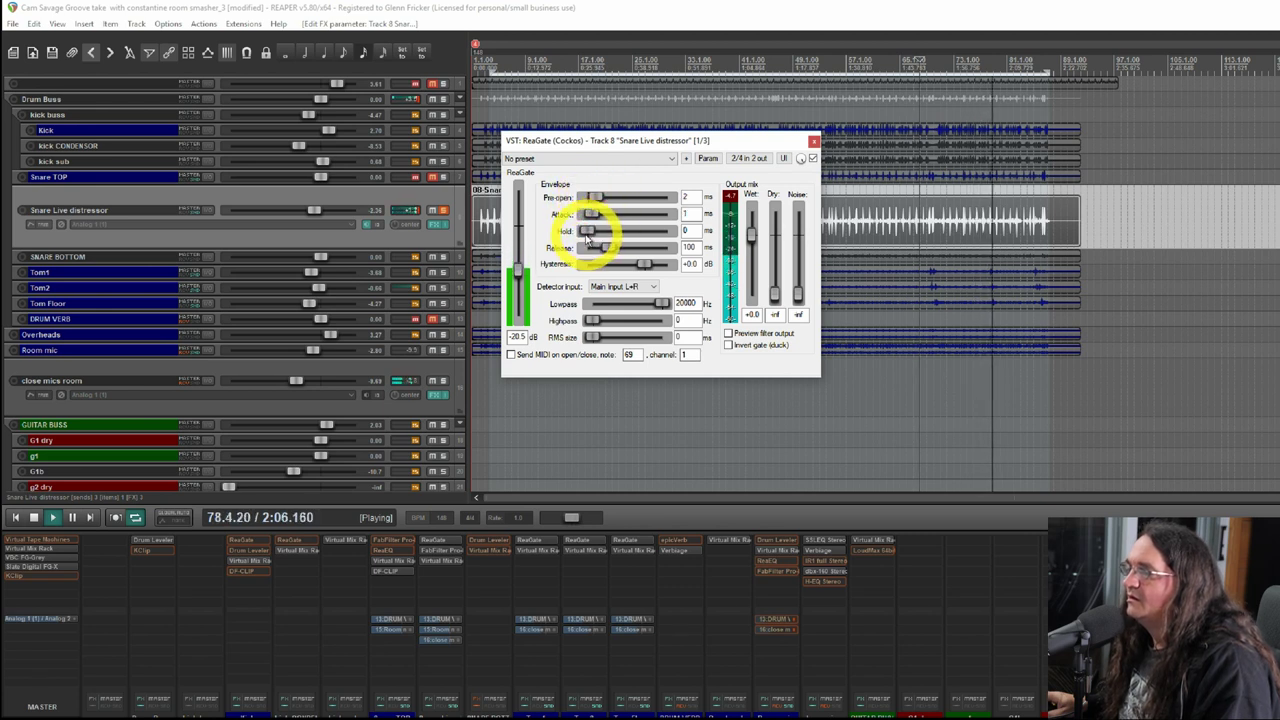
{"action": "left_click_drag", "start_coordinate": [586, 231], "coordinate": [617, 250]}
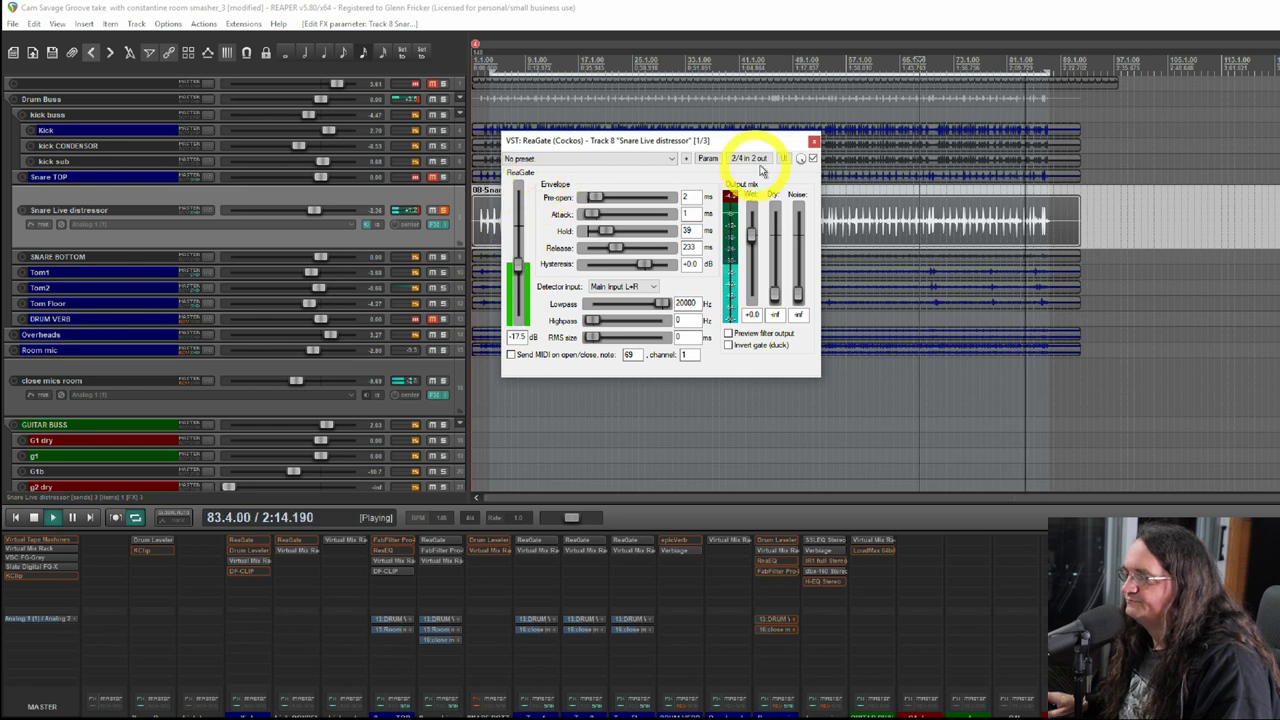
{"action": "left_click", "coordinate": [814, 143]}
{"action": "key", "text": "space"}
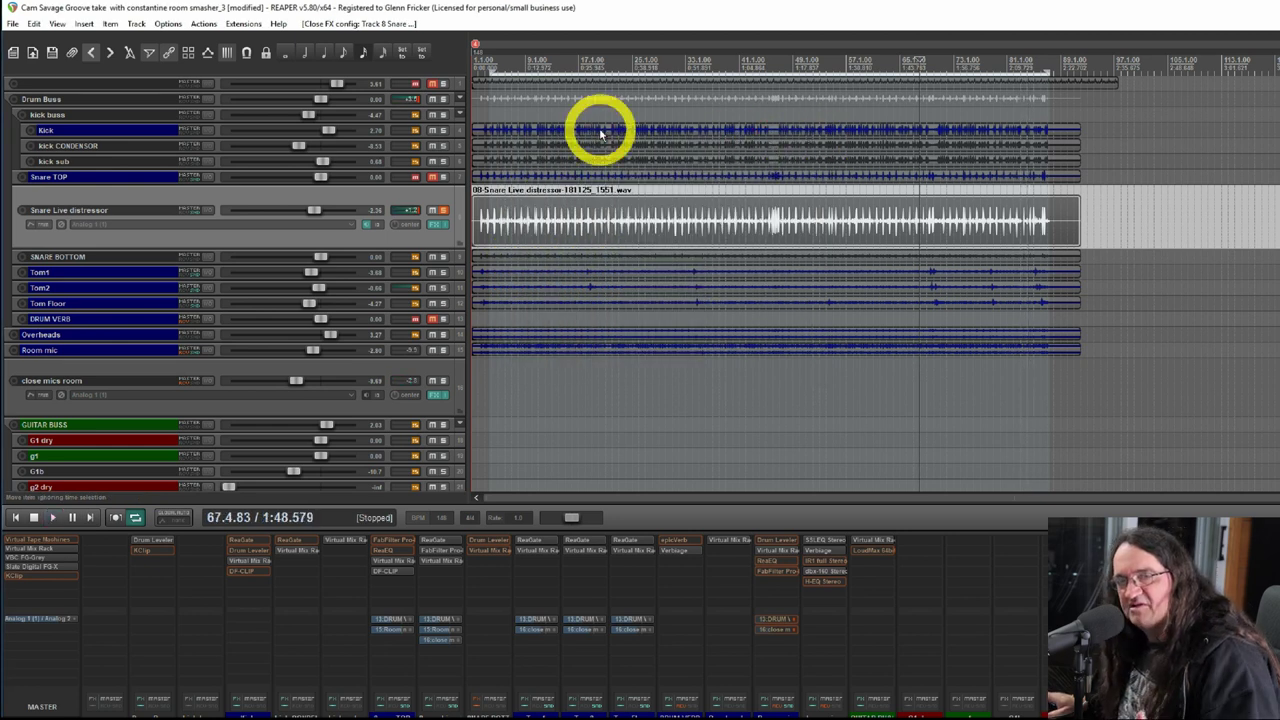
Unsolo the Snare Live distressor and play the full drum mix from near the song start.
{"action": "left_click", "coordinate": [499, 68]}
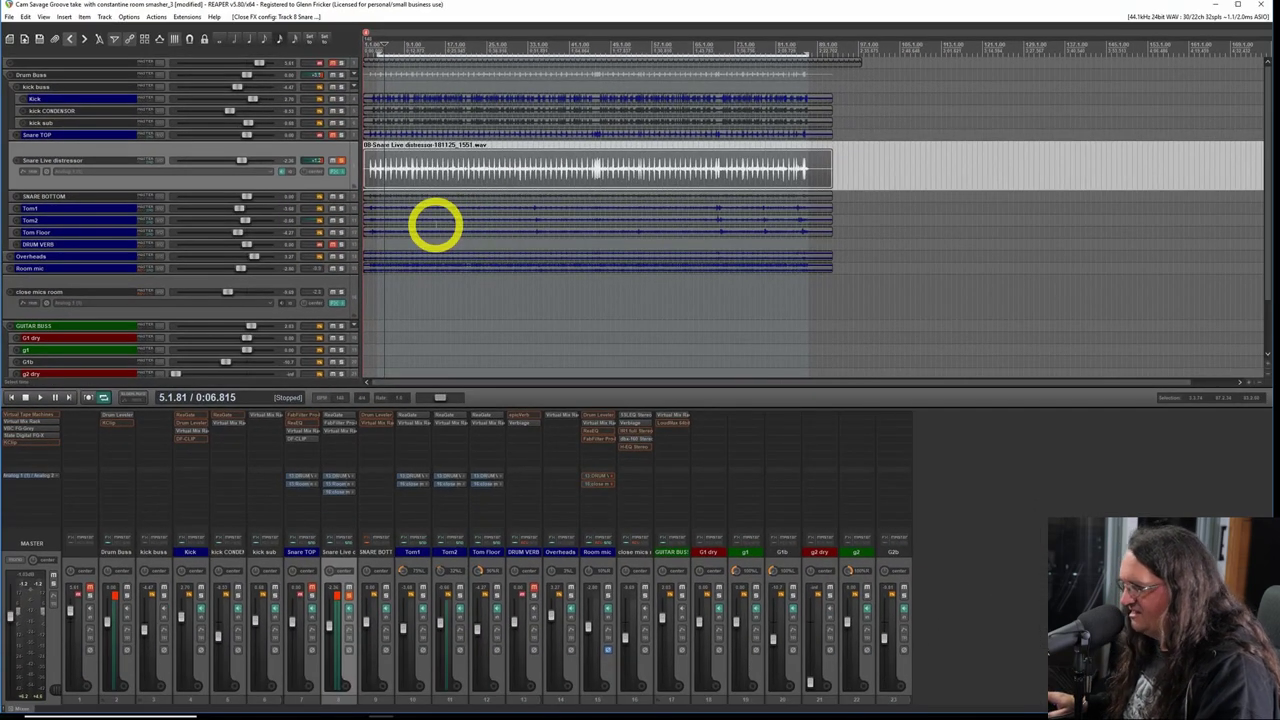
{"action": "key", "text": "space"}
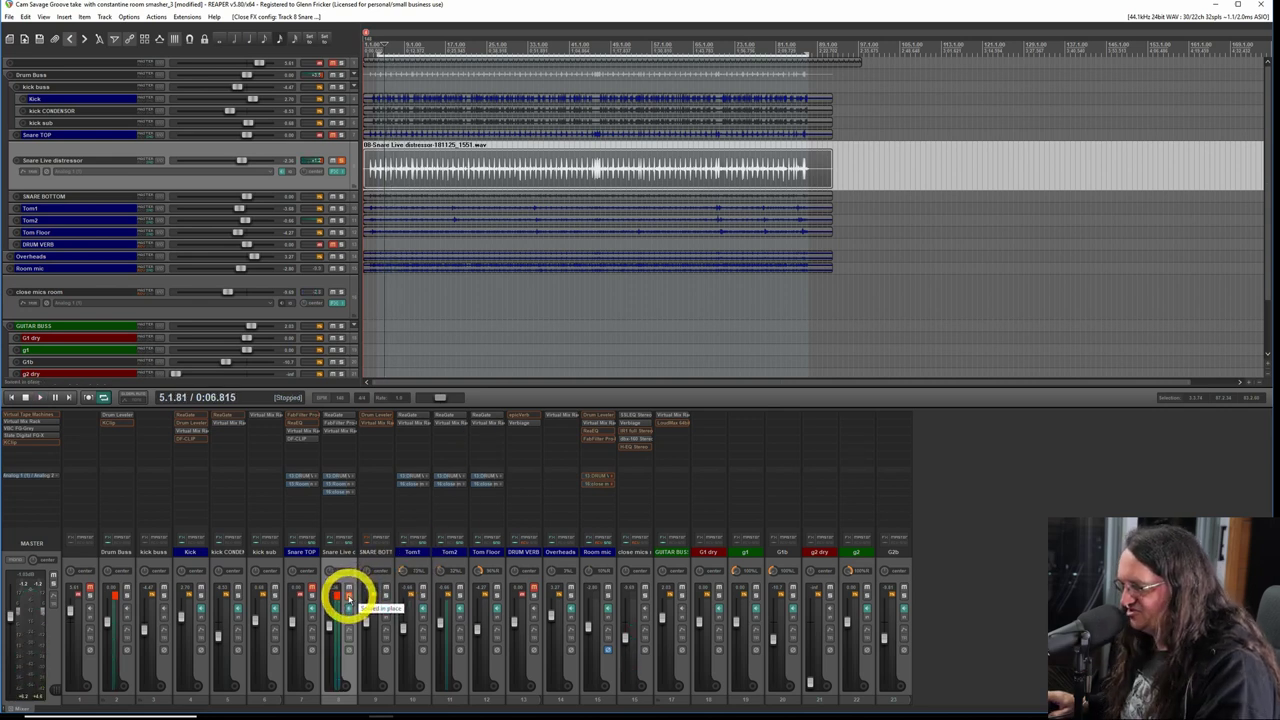
{"action": "left_click", "coordinate": [345, 598]}
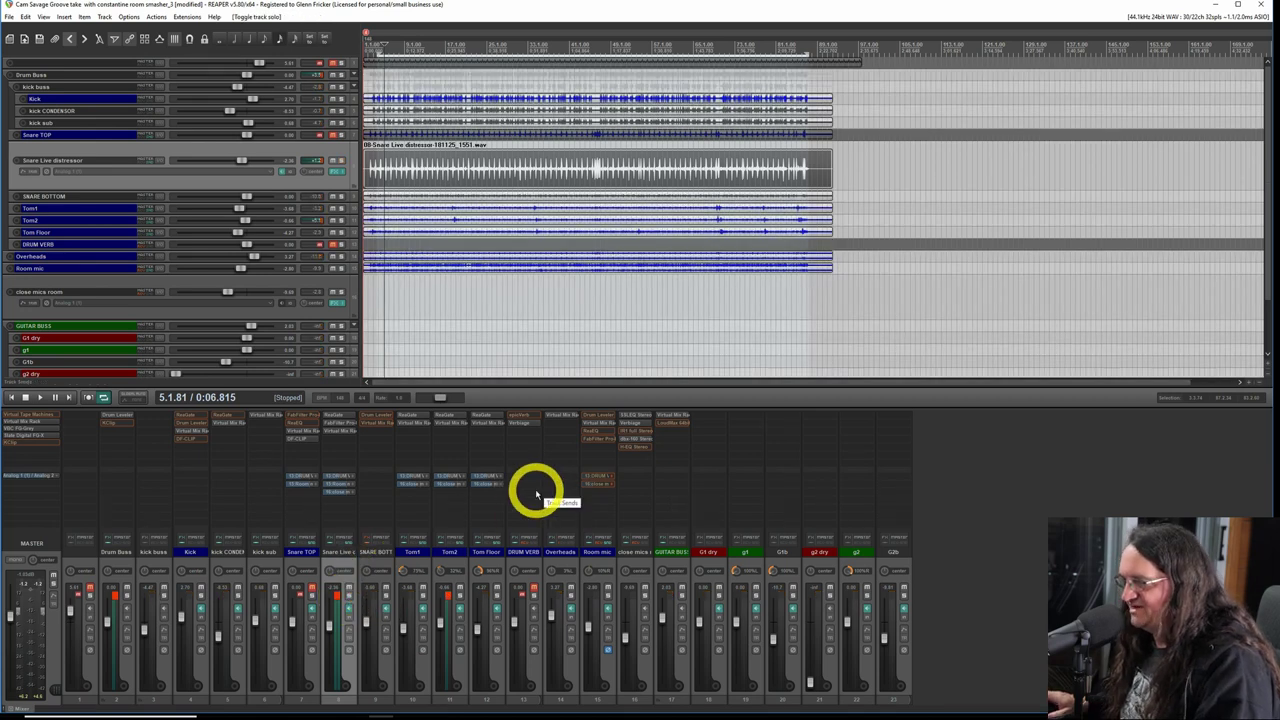
{"action": "key", "text": "space"}
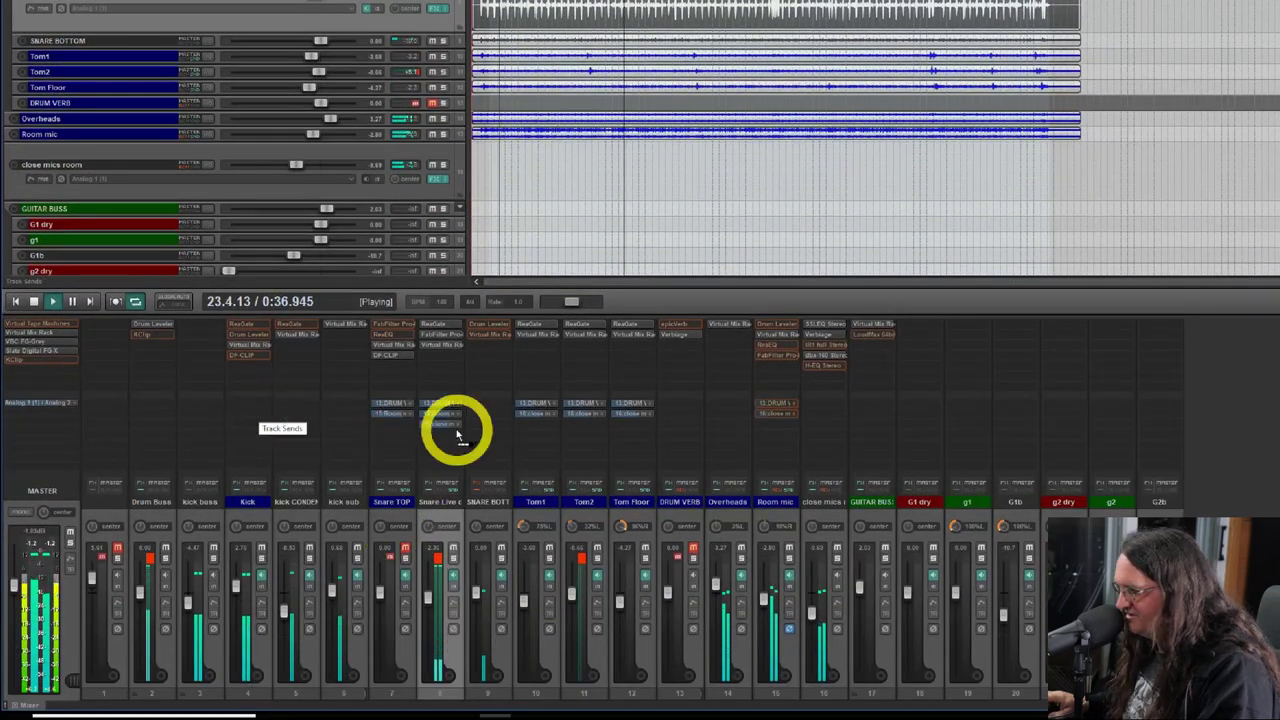
Return the Kick send into close mics room to about -0.4 dB and close its send controls.
{"action": "left_click", "coordinate": [823, 410]}
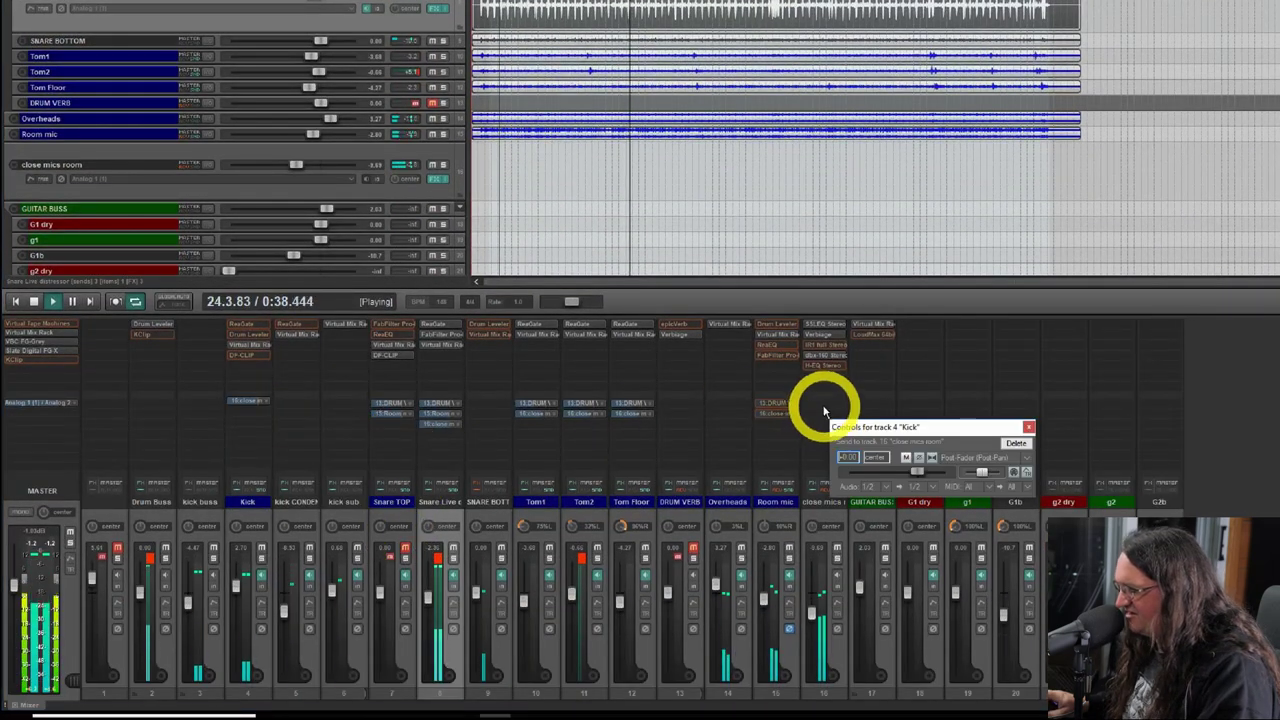
{"action": "left_click_drag", "start_coordinate": [906, 472], "coordinate": [892, 474]}
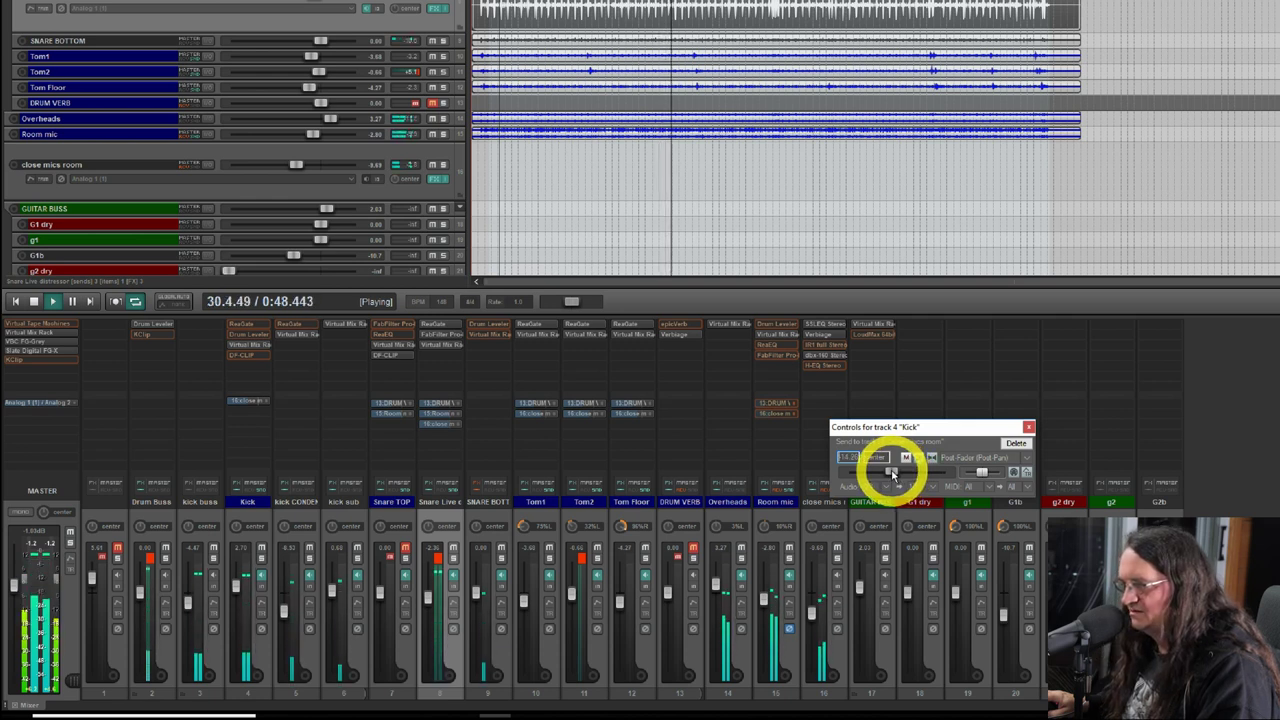
{"action": "double_click", "coordinate": [848, 457]}
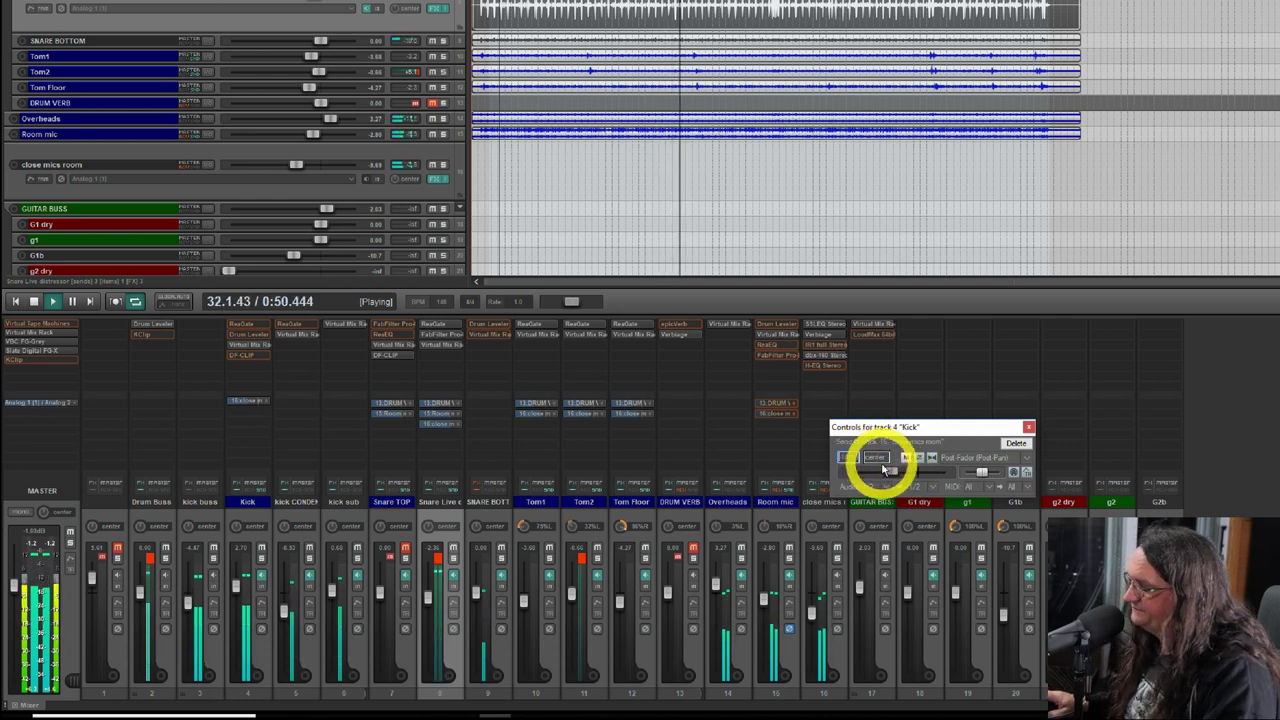
{"action": "mouse_move", "coordinate": [884, 470]}
{"action": "left_mouse_down"}
{"action": "mouse_move", "coordinate": [921, 478]}
{"action": "mouse_move", "coordinate": [877, 481]}
{"action": "left_mouse_up"}
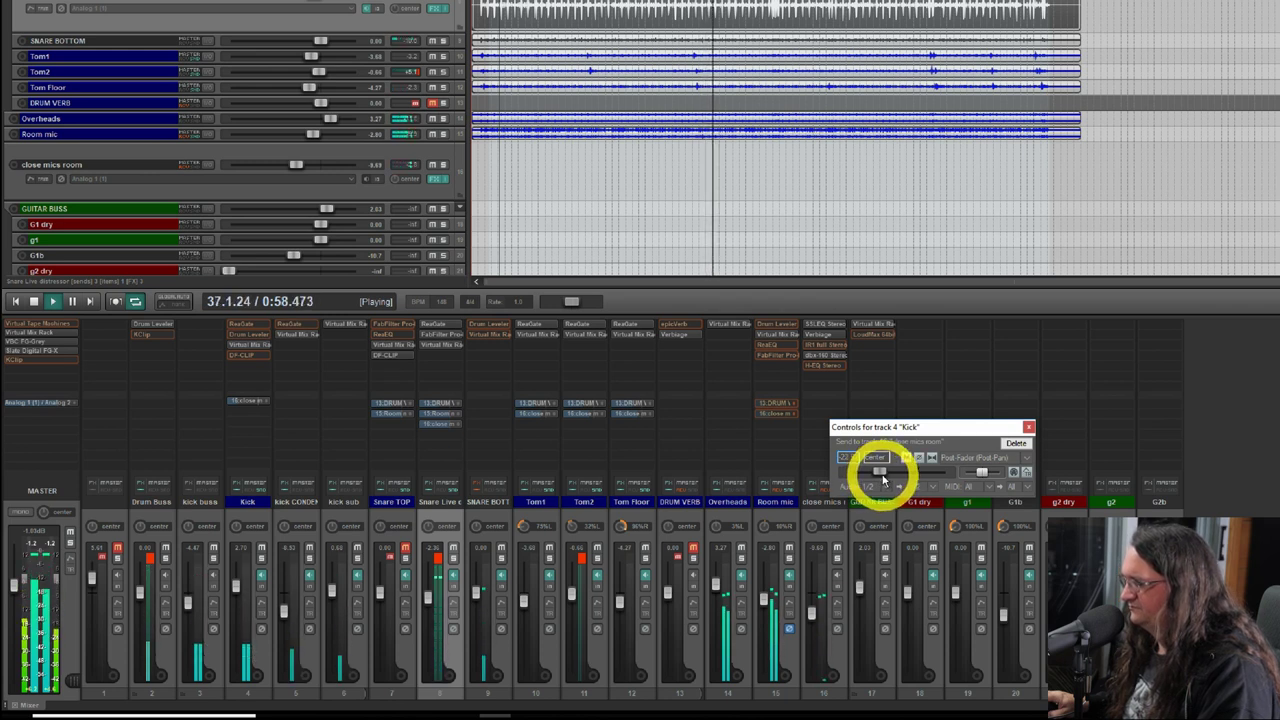
{"action": "left_click_drag", "start_coordinate": [883, 481], "coordinate": [894, 474]}
{"action": "left_click", "coordinate": [1028, 427]}
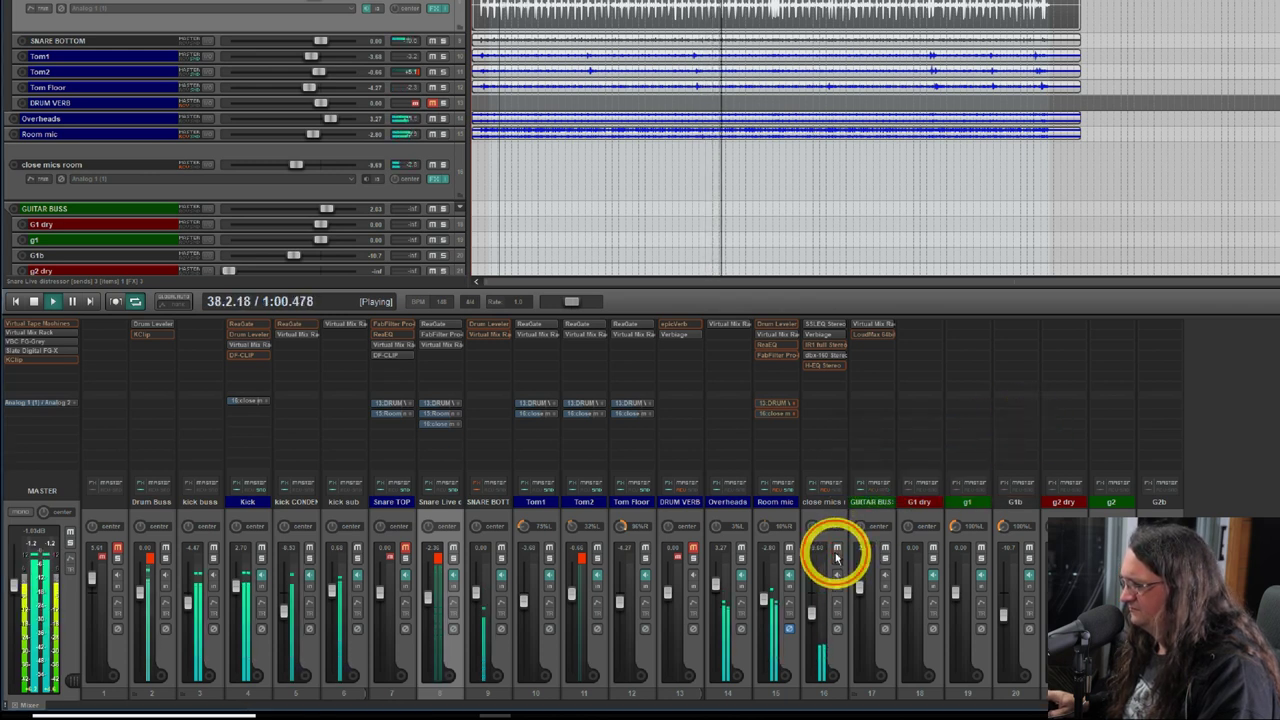
Toggle solo on close mics room, briefly solo Room mic to compare, then stop playback at bar 5.
{"action": "left_click", "coordinate": [837, 558]}
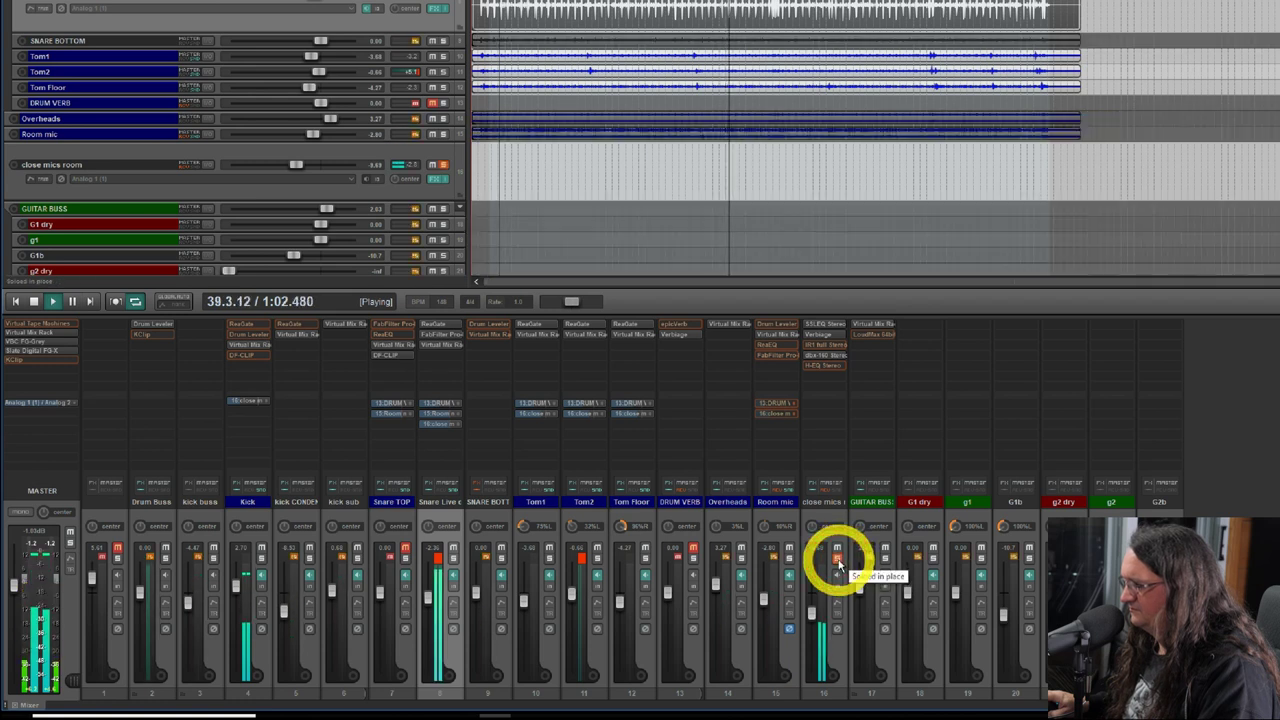
{"action": "left_click", "coordinate": [837, 558]}
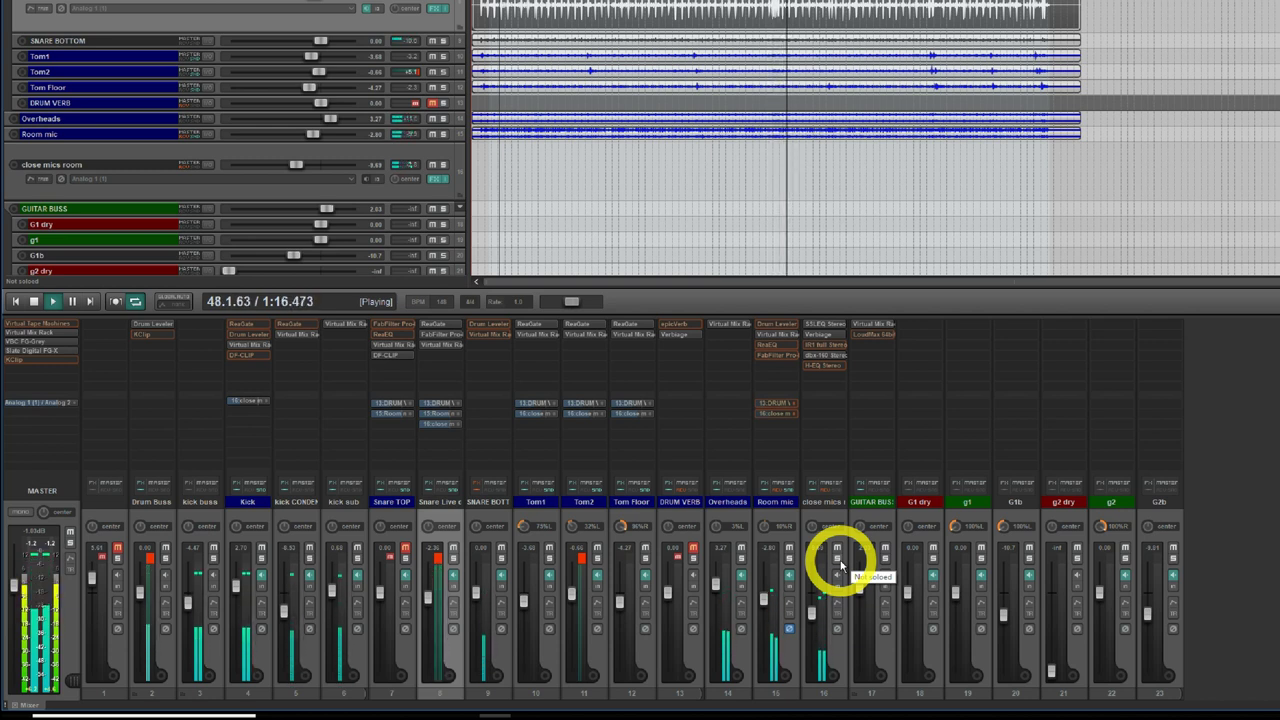
{"action": "left_click", "coordinate": [789, 562]}
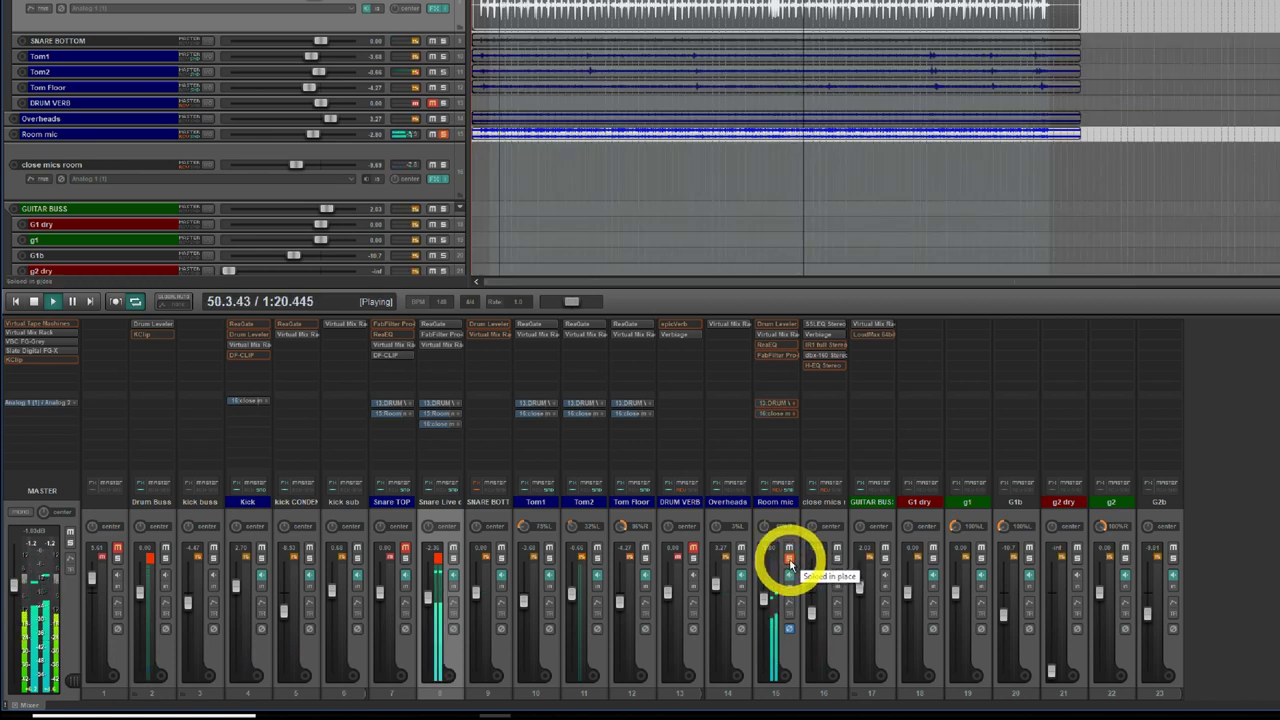
{"action": "left_click", "coordinate": [789, 557]}
{"action": "key", "text": "space"}
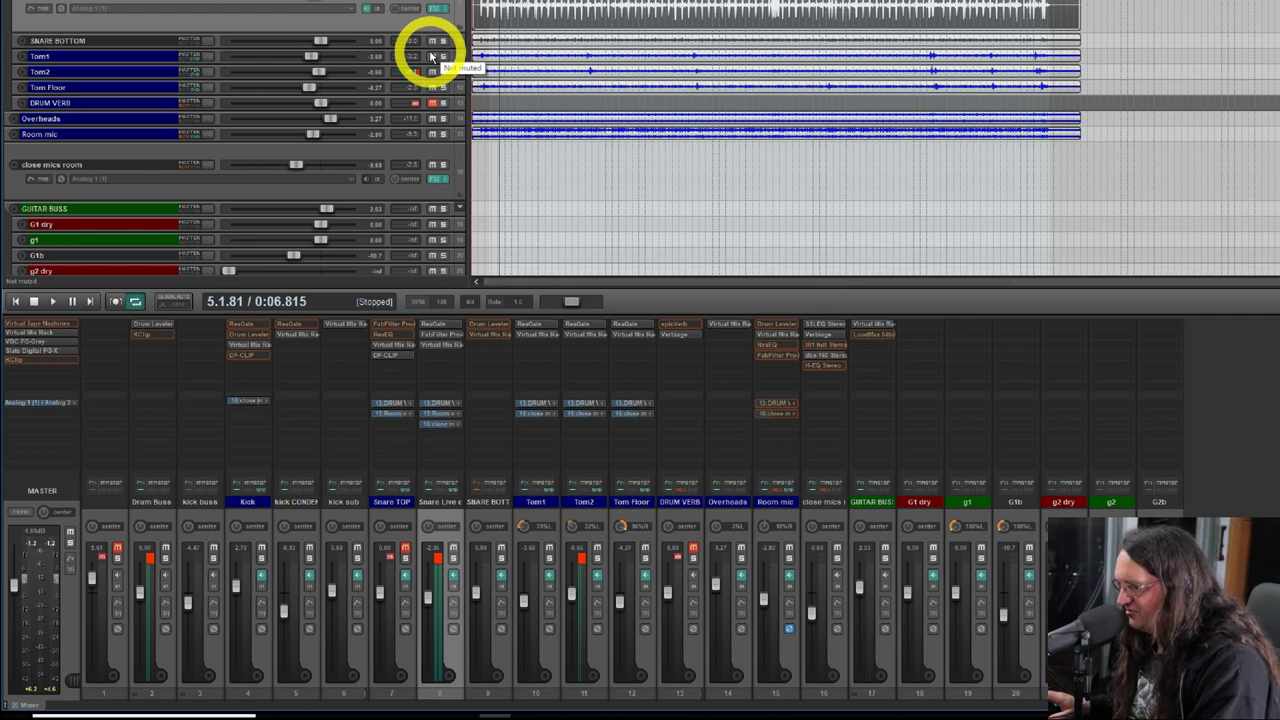
{"action": "key", "text": "space"}
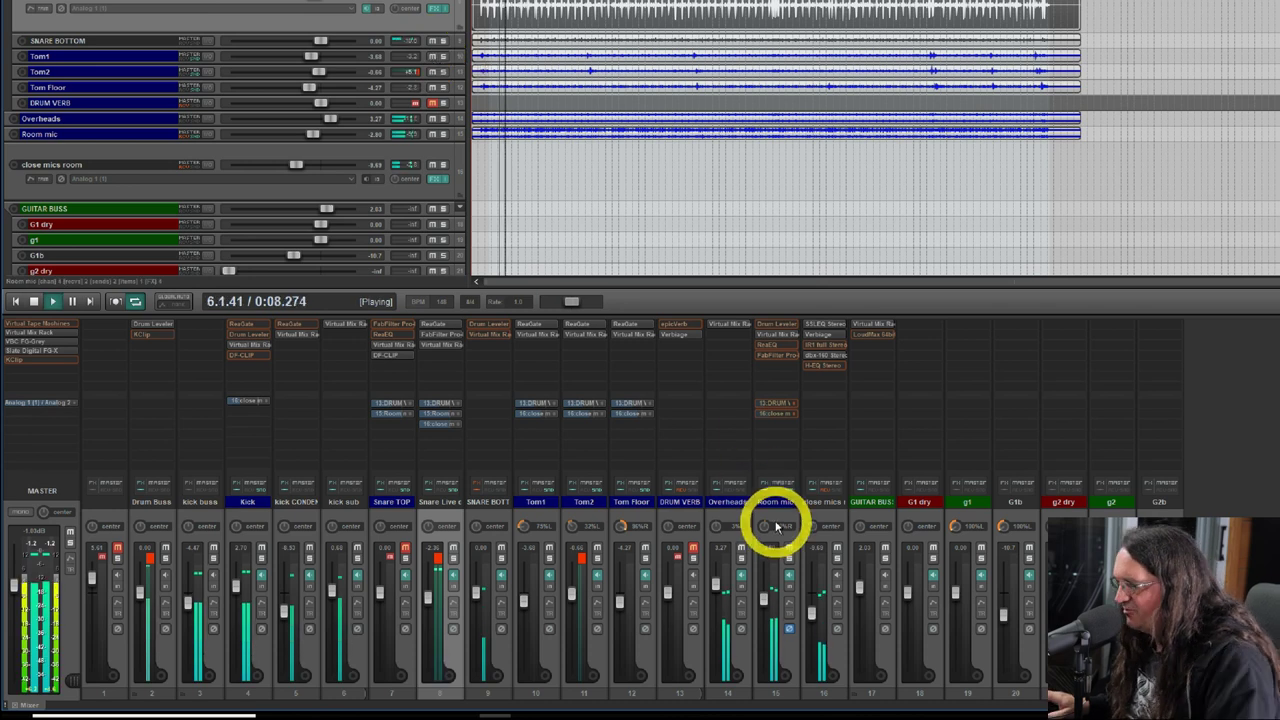
{"action": "left_click", "coordinate": [837, 548]}
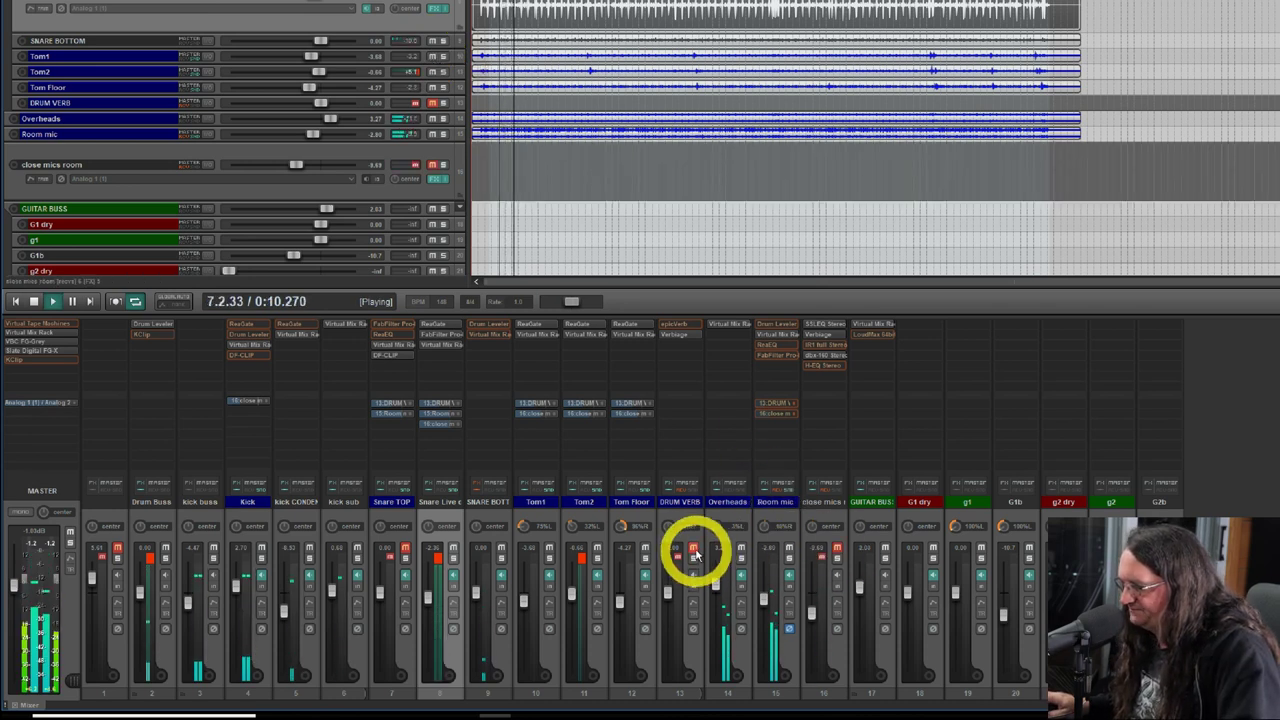
{"action": "left_click", "coordinate": [694, 550]}
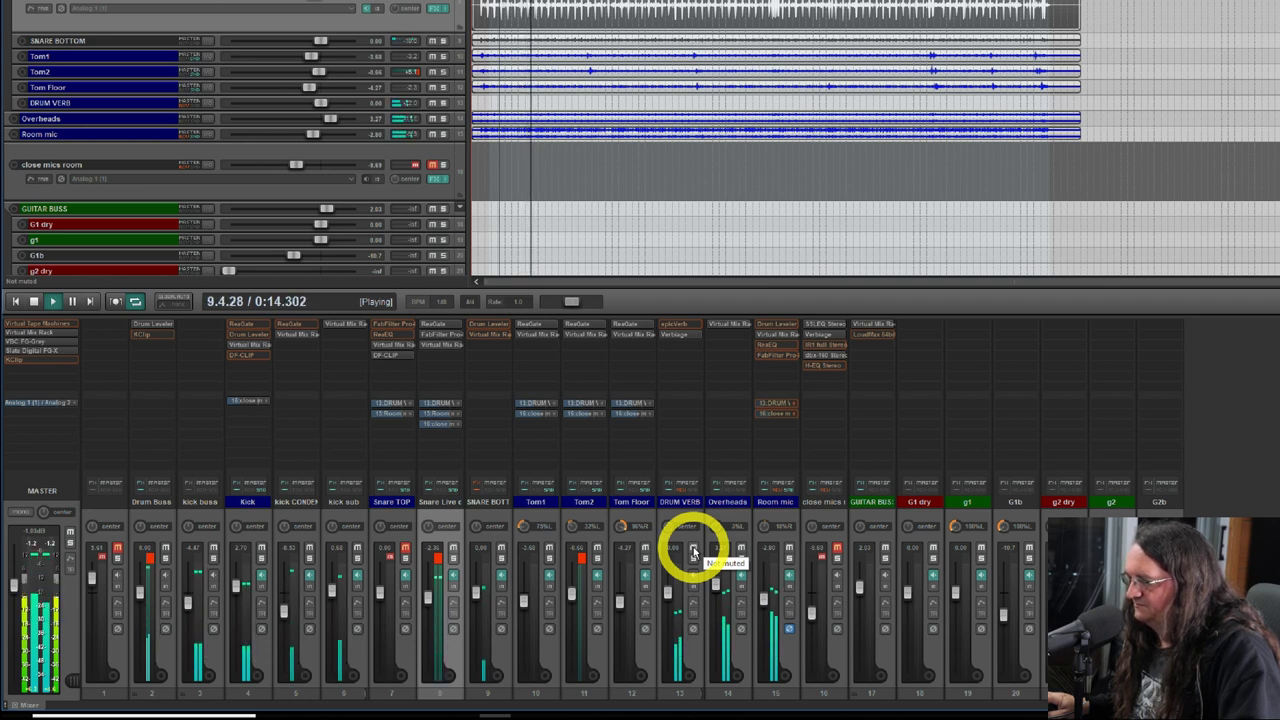
{"action": "left_click", "coordinate": [694, 550]}
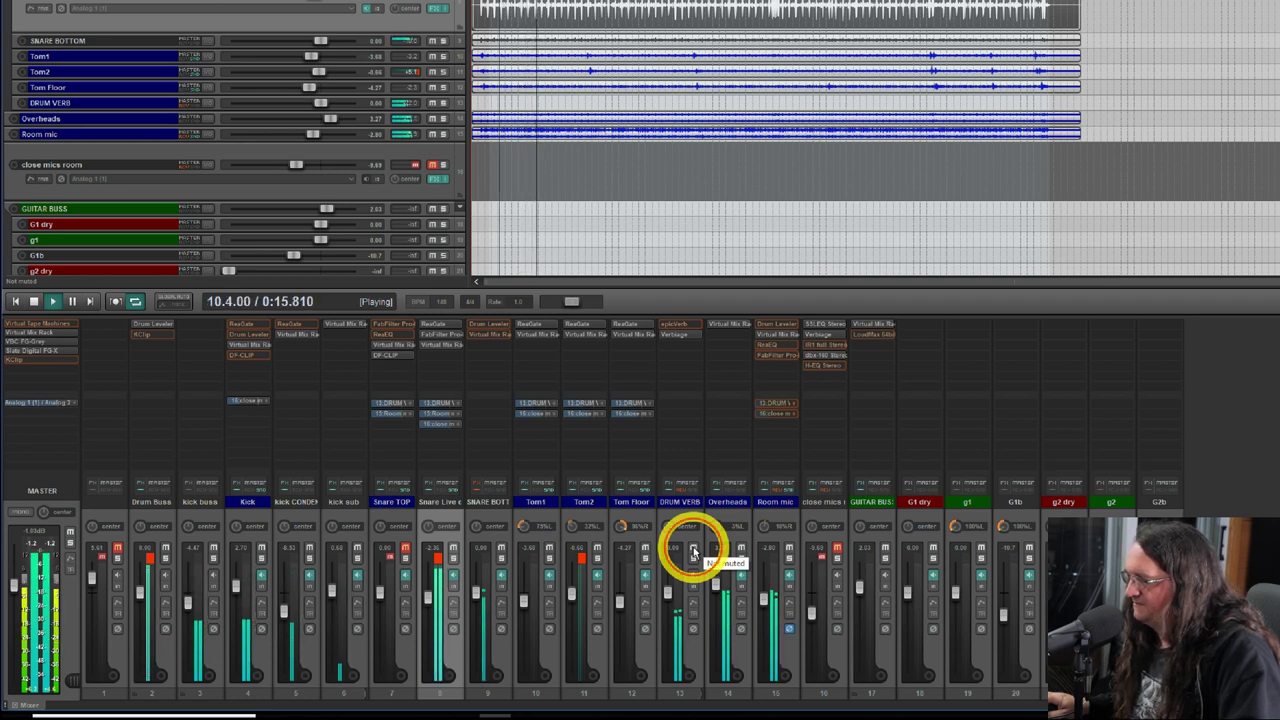
{"action": "left_click", "coordinate": [836, 550]}
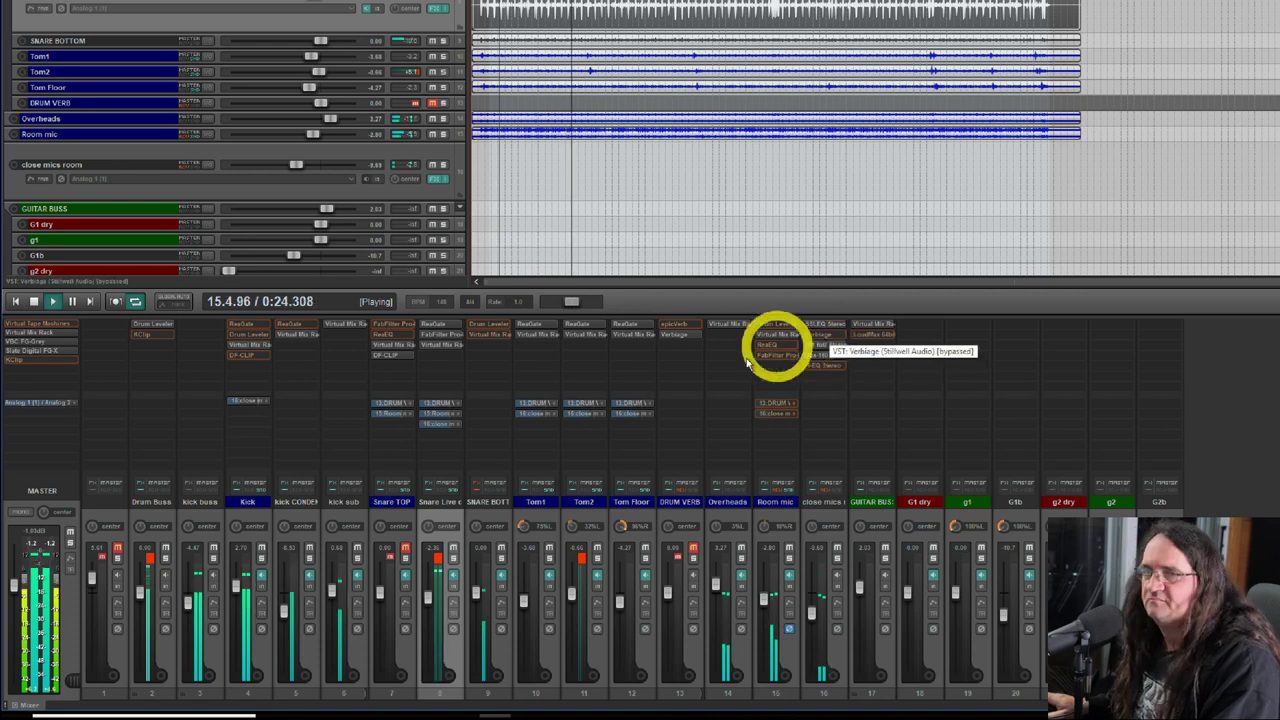
Set the close mics room fader to about -11.4 dB and stop playback back at bar 5.
{"action": "left_click_drag", "start_coordinate": [809, 609], "coordinate": [811, 600]}
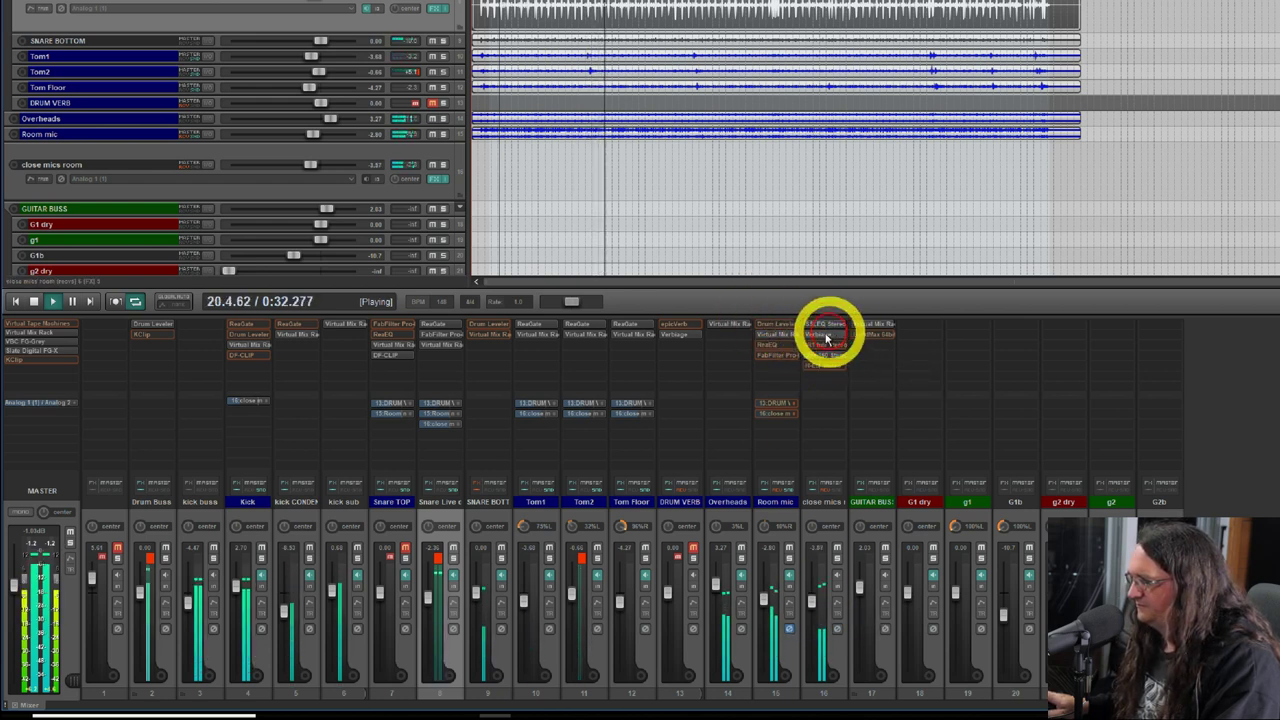
{"action": "left_click_drag", "start_coordinate": [817, 606], "coordinate": [811, 617]}
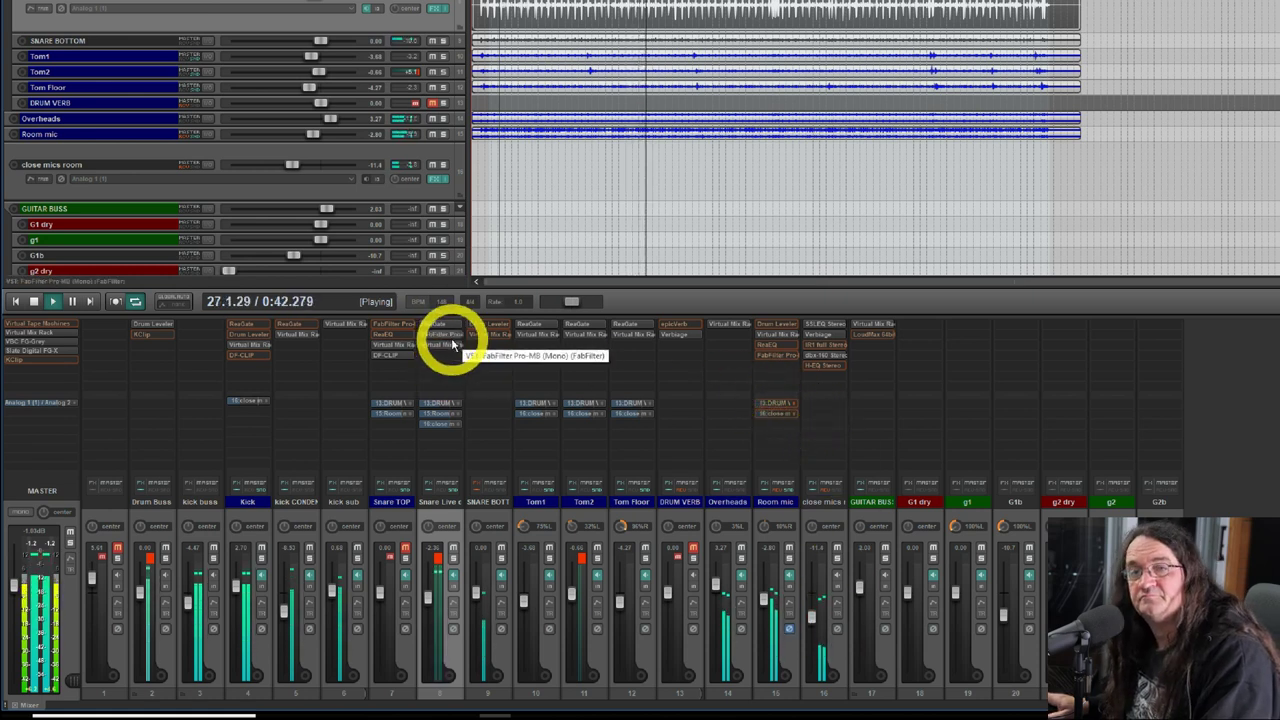
{"action": "key", "text": "space"}
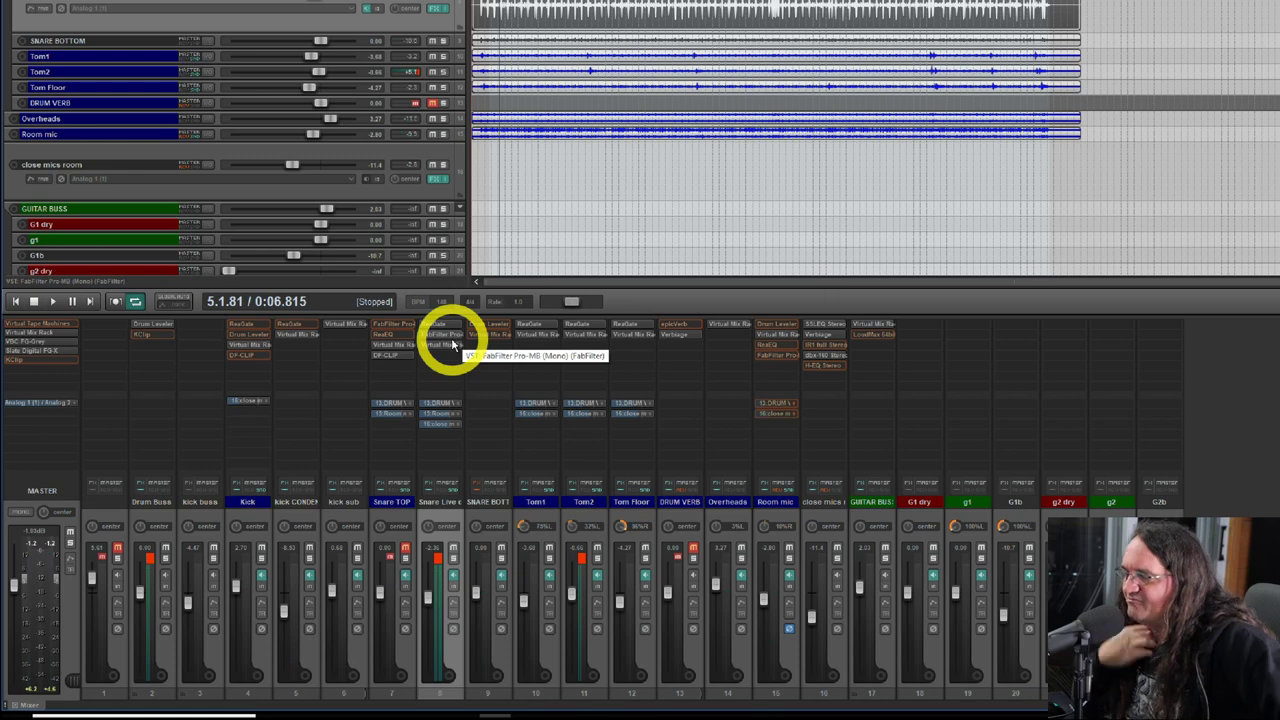